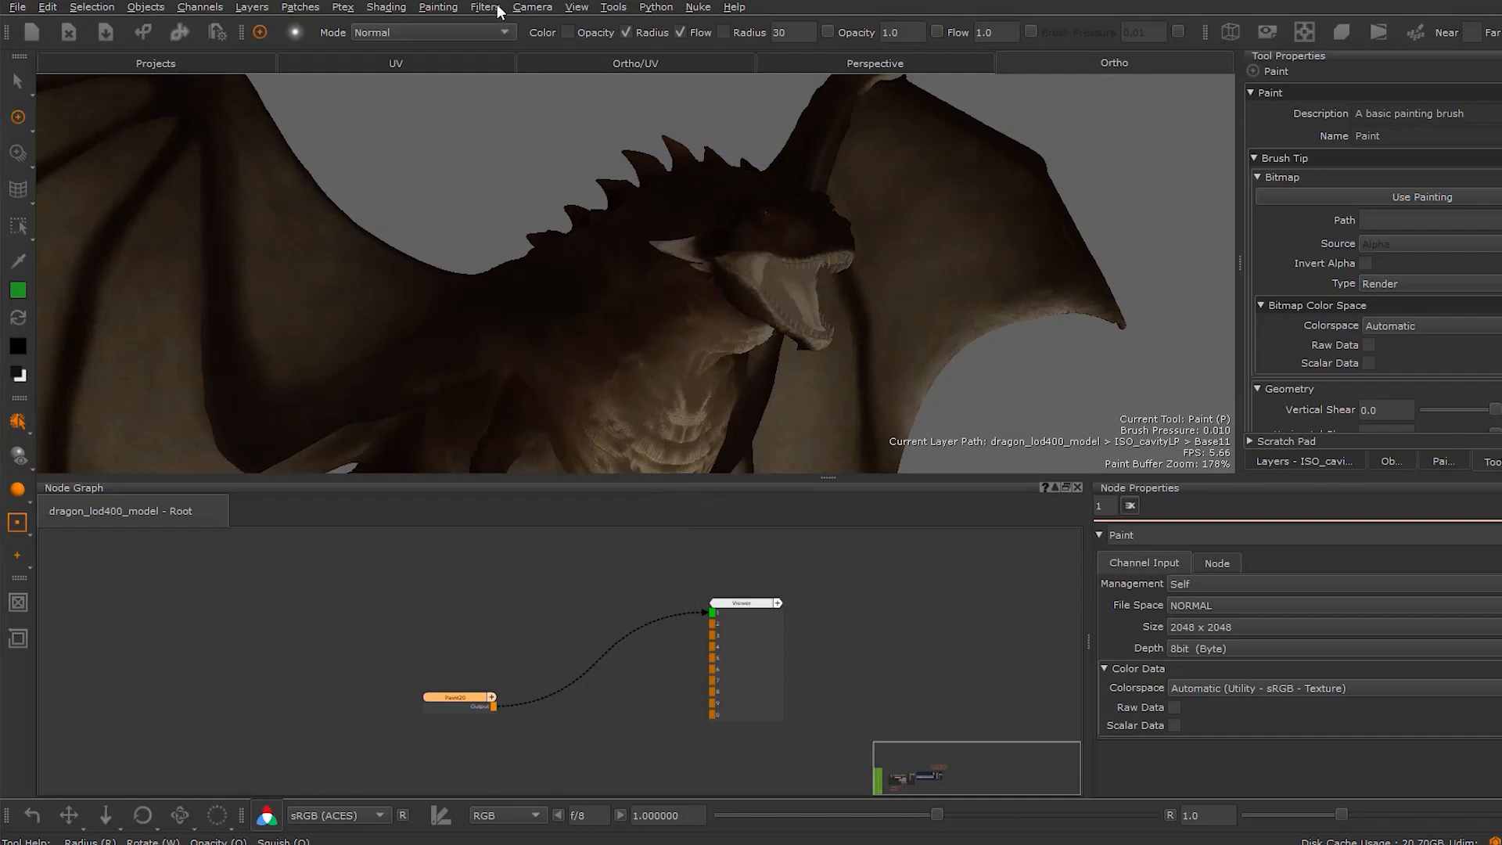
Preview a Gaussian filter with an increased radius on the dragon's paint node, and set the Levels filter's white point to about 0.472.
left_click(496, 8)
mouse_move(607, 67)
left_click(720, 108)
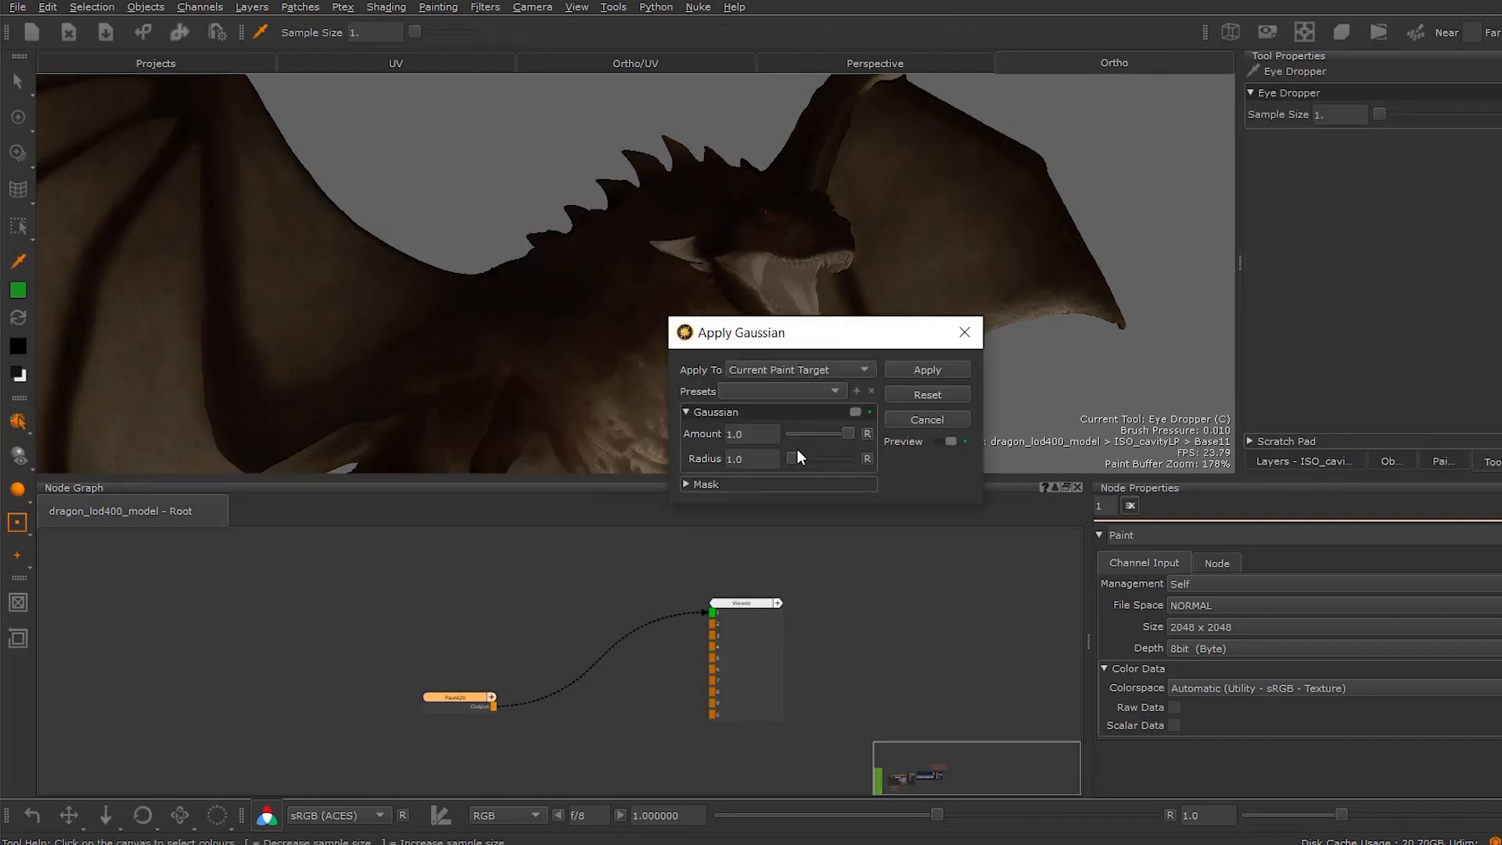
left_click_drag(804, 455, 851, 454)
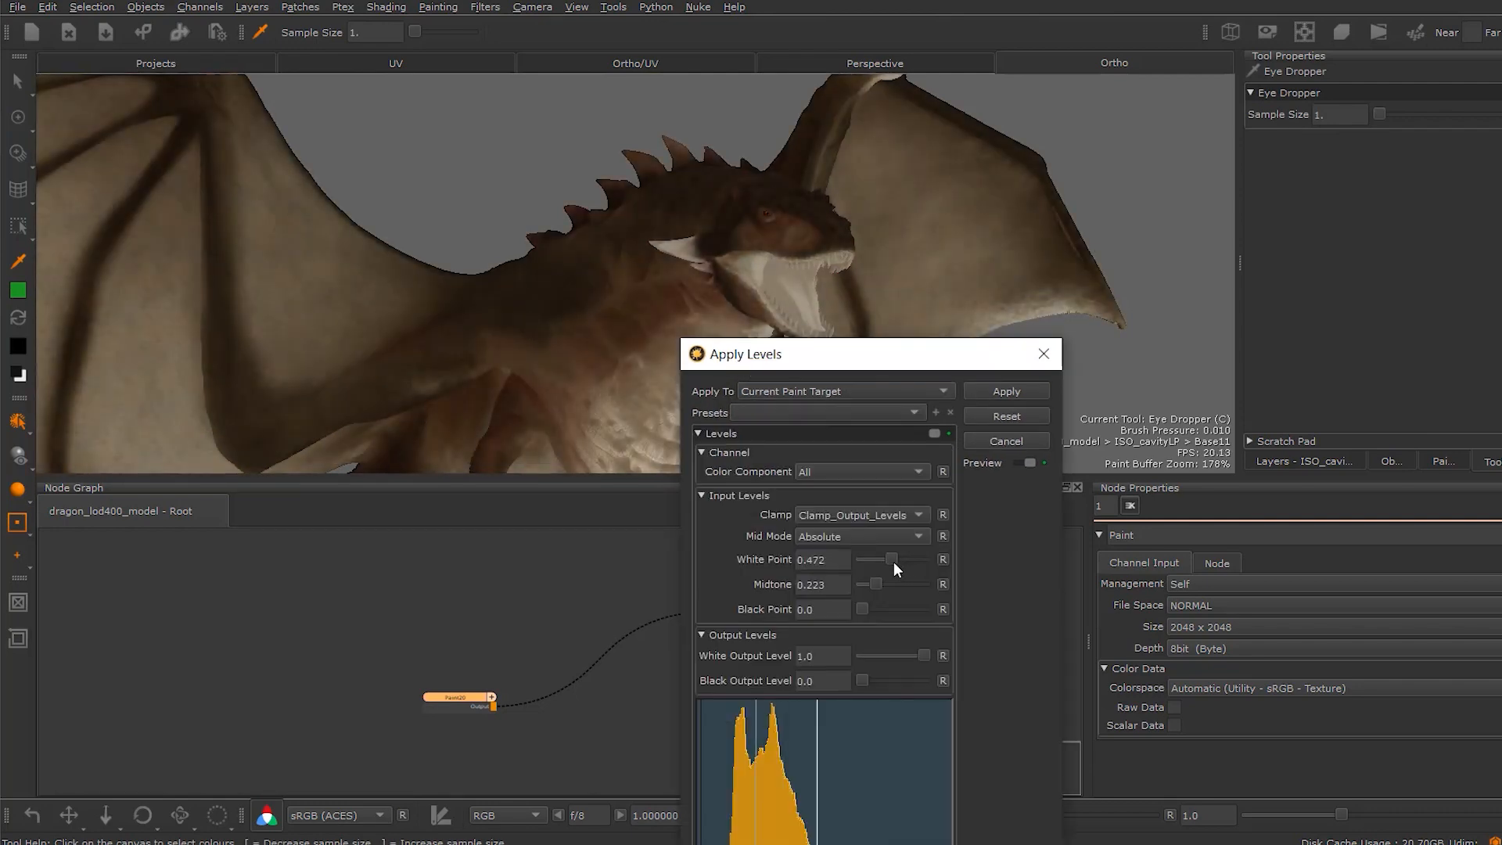
mouse_move(893, 562)
left_mouse_down()
mouse_move(908, 557)
mouse_move(894, 565)
left_mouse_up()
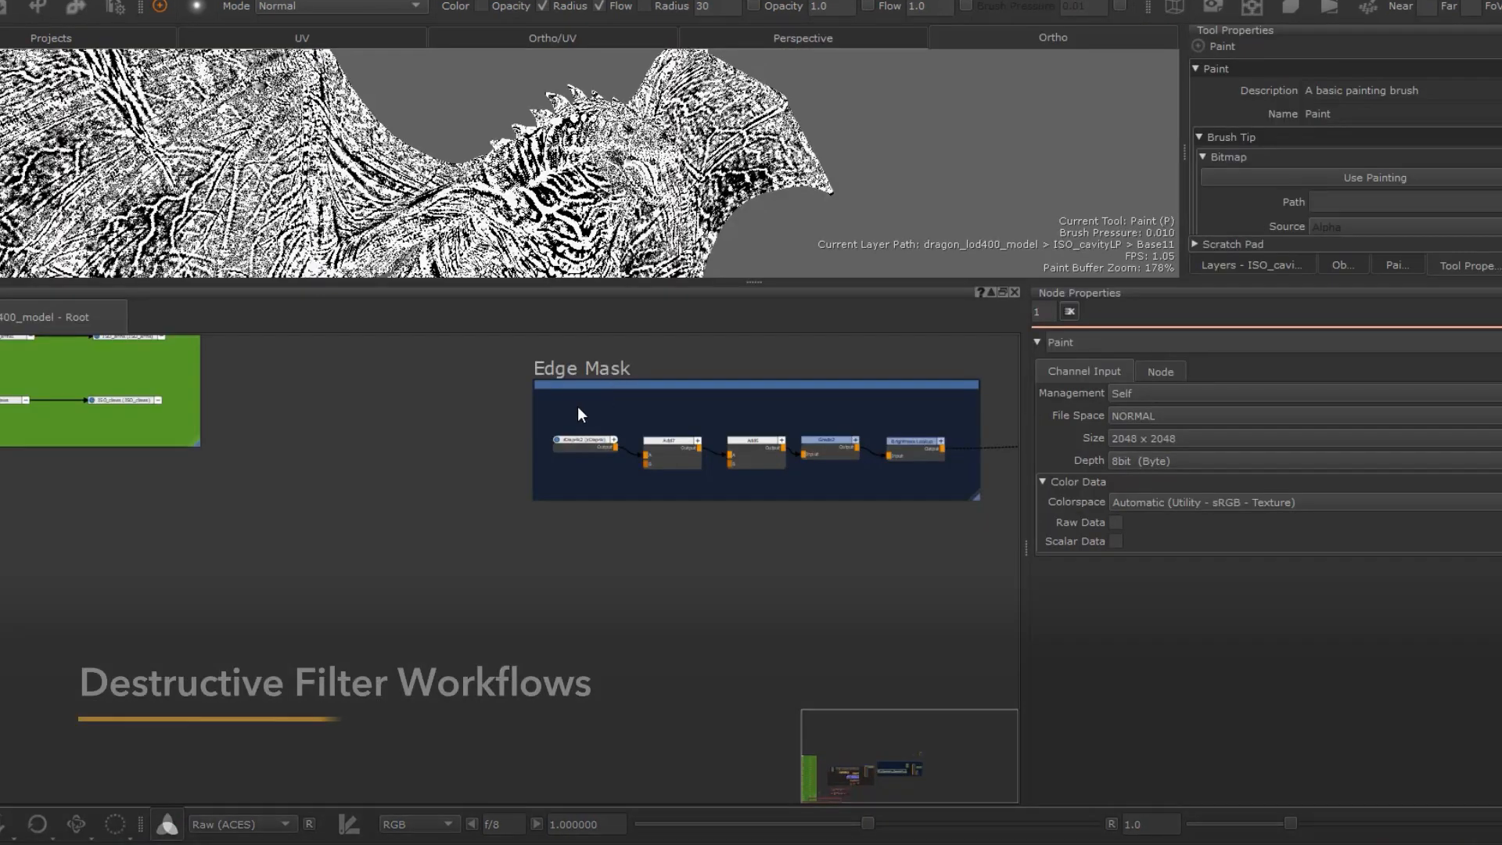
Group all nodes in the Edge Mask backdrop and bake the group to a paint node.
key("ctrl+a")
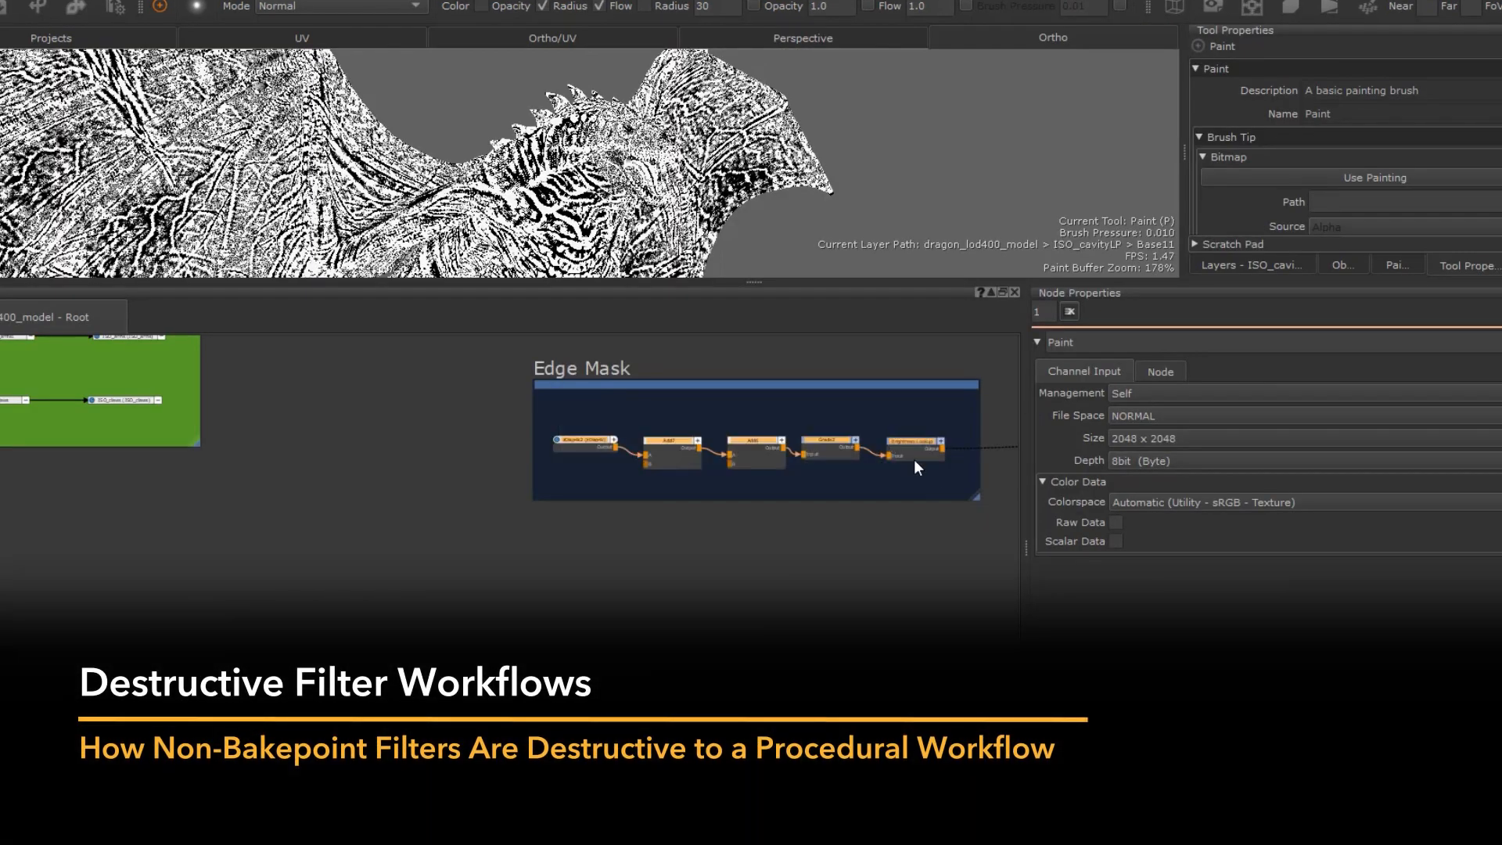
key("ctrl+g")
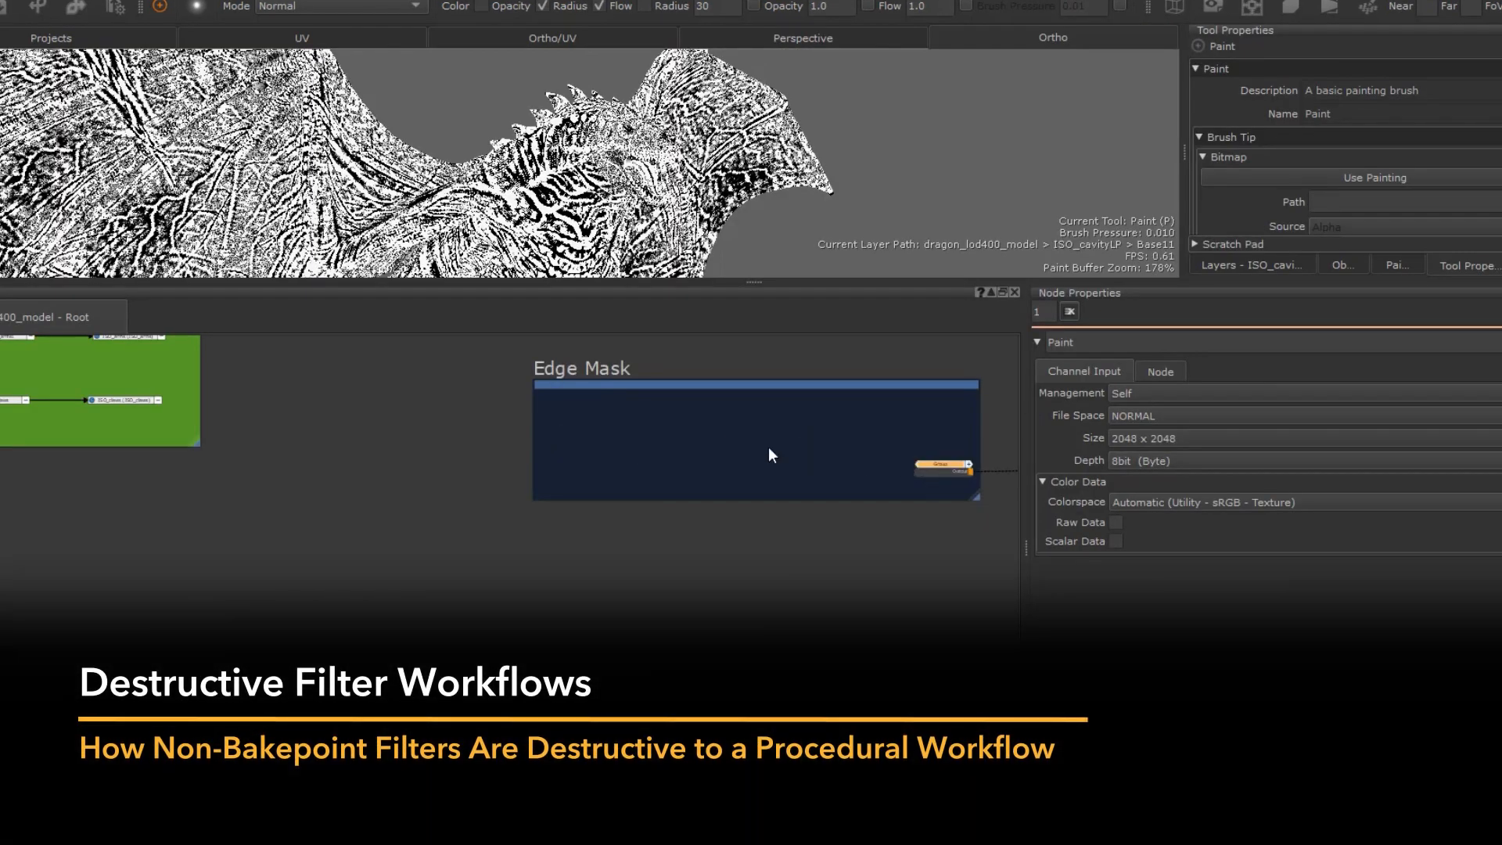
right_click(752, 445)
mouse_move(965, 513)
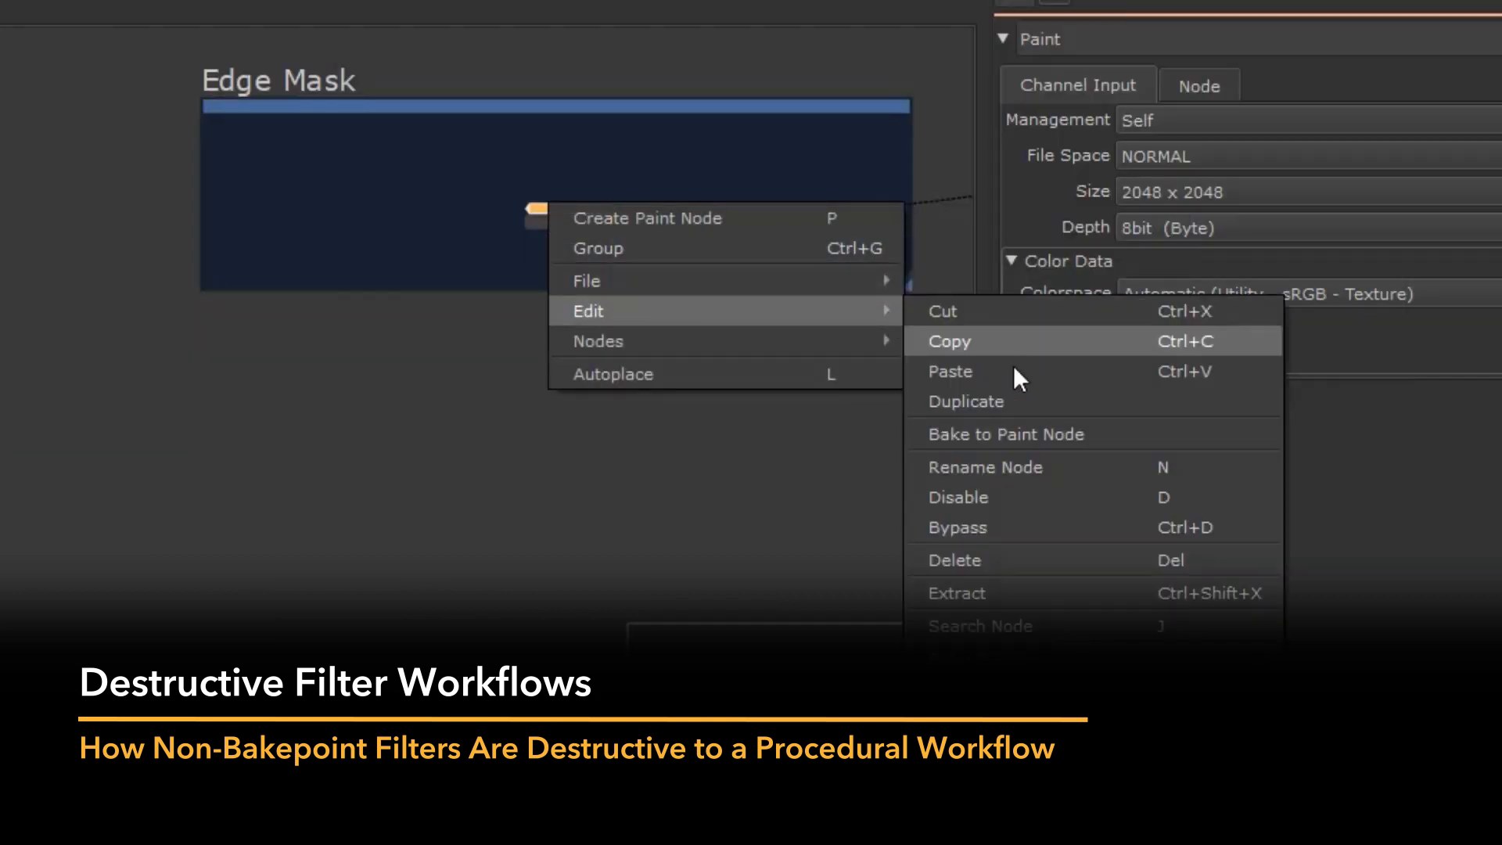
left_click(1007, 434)
left_click(435, 318)
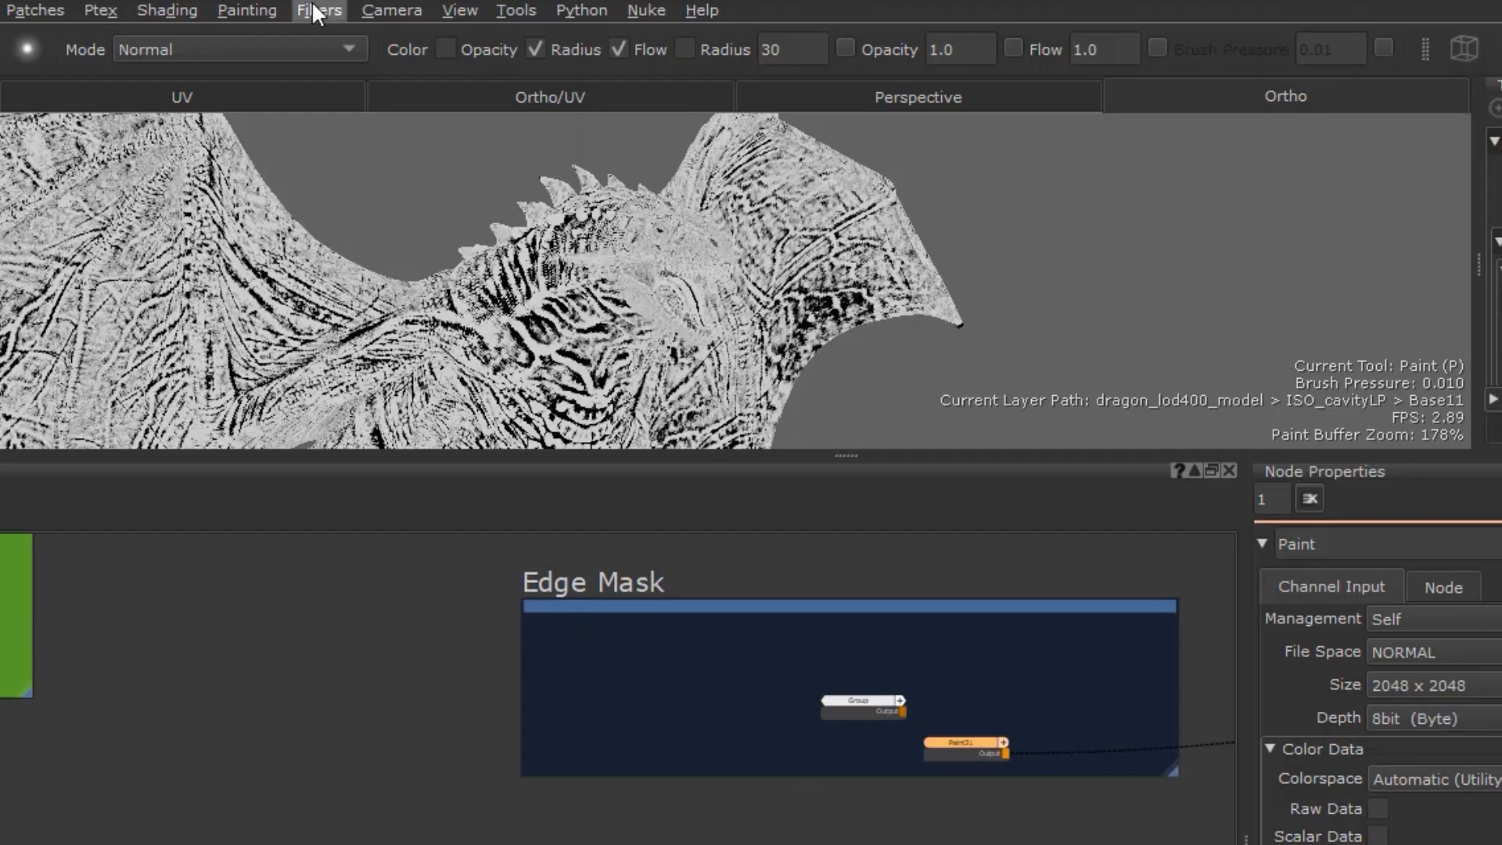
Try a Gaussian filter on the baked Edge Mask paint node, raising the radius to 50 and lowering it.
left_click(408, 8)
mouse_move(438, 67)
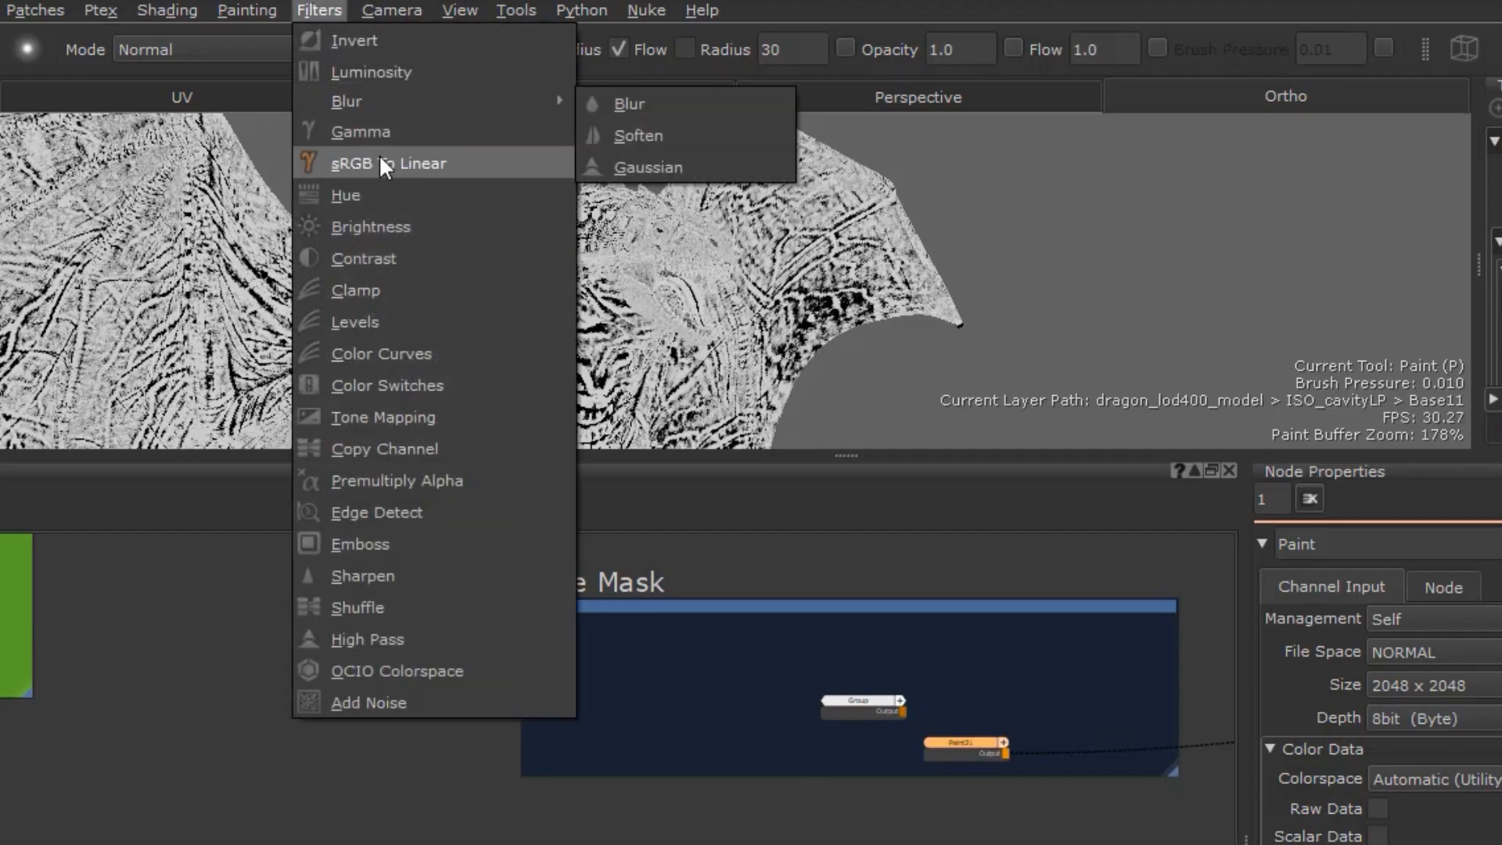
left_click(671, 157)
left_click_drag(797, 708, 882, 705)
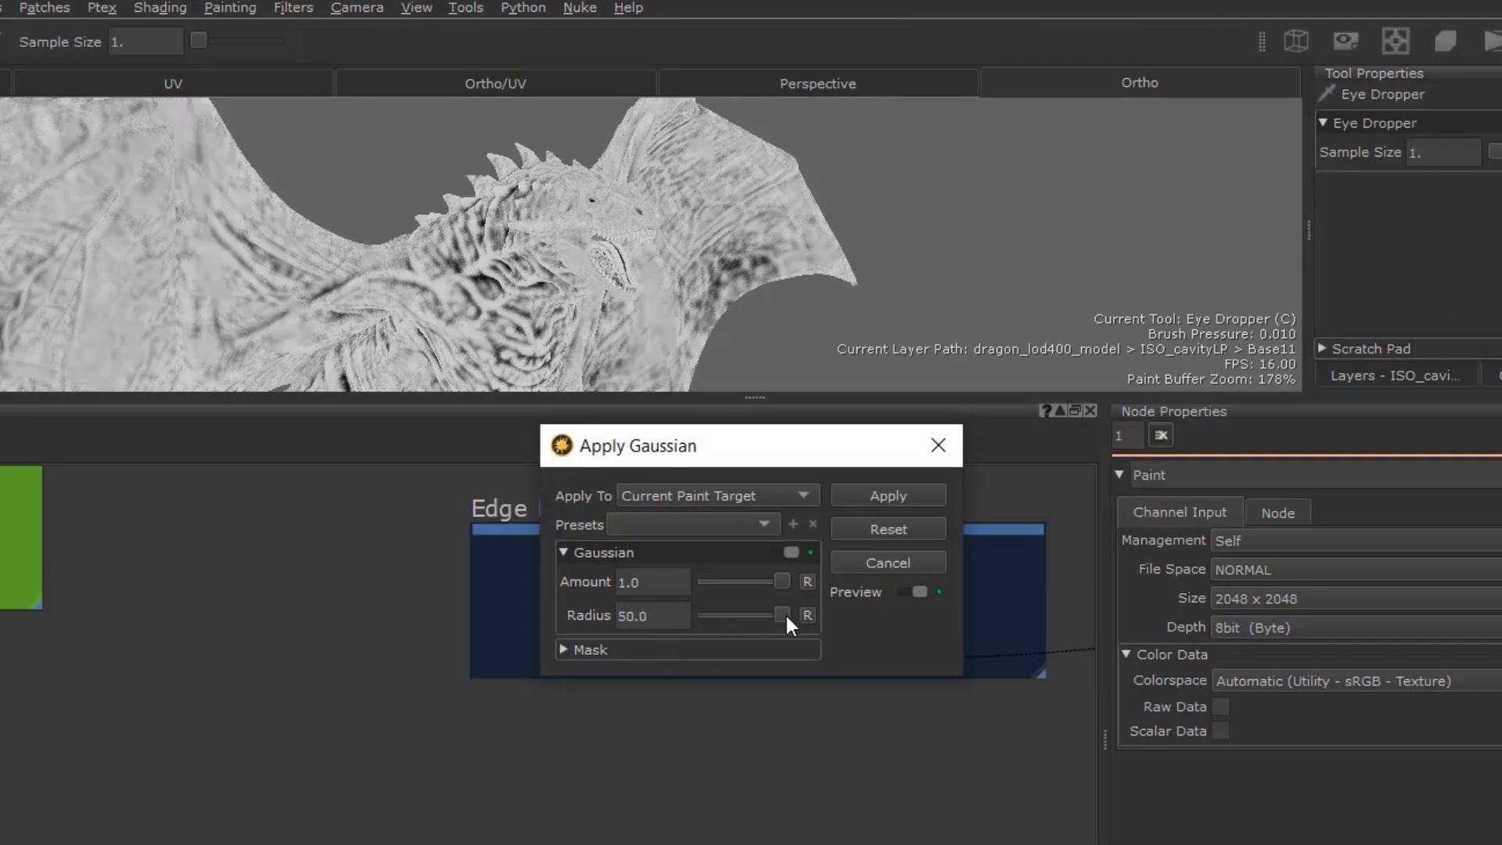
left_click_drag(786, 616, 744, 626)
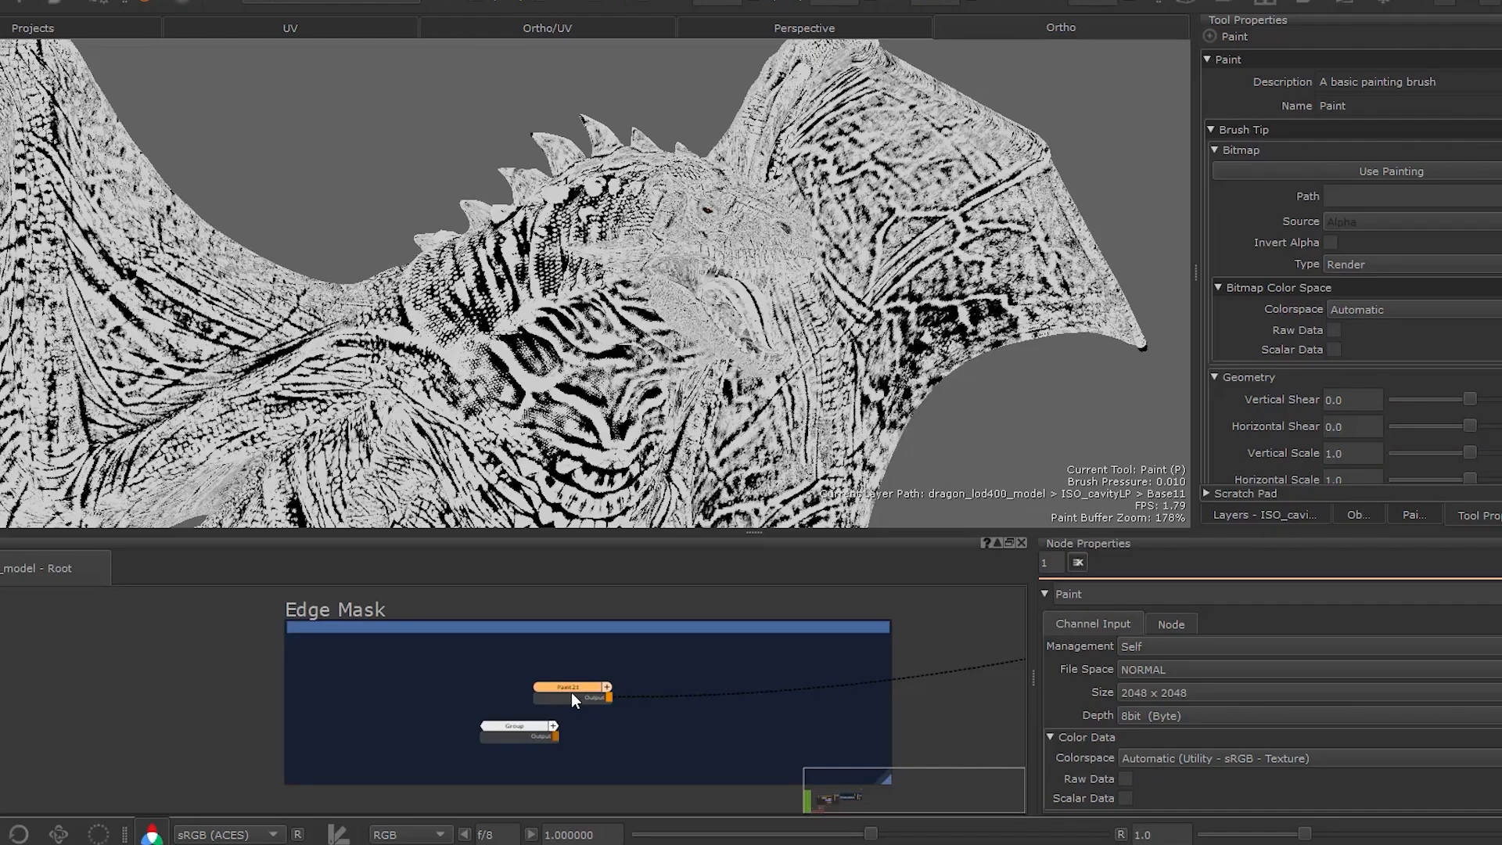
Replace the baked Edge Mask paint node by deleting it and baking the group to a new paint node.
scroll(571, 693, "up", 3)
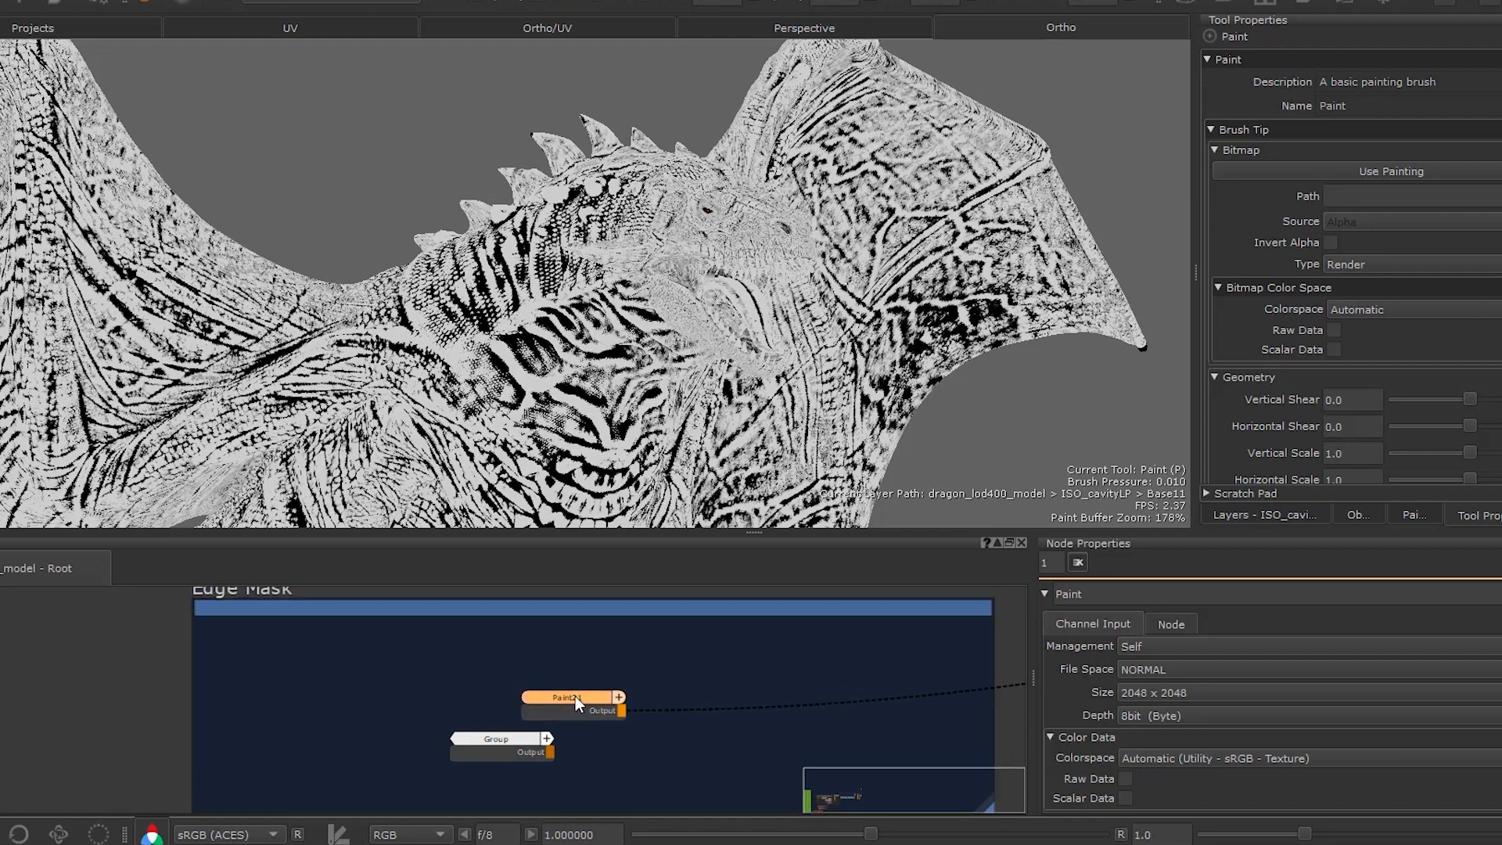
left_click_drag(562, 707, 567, 699)
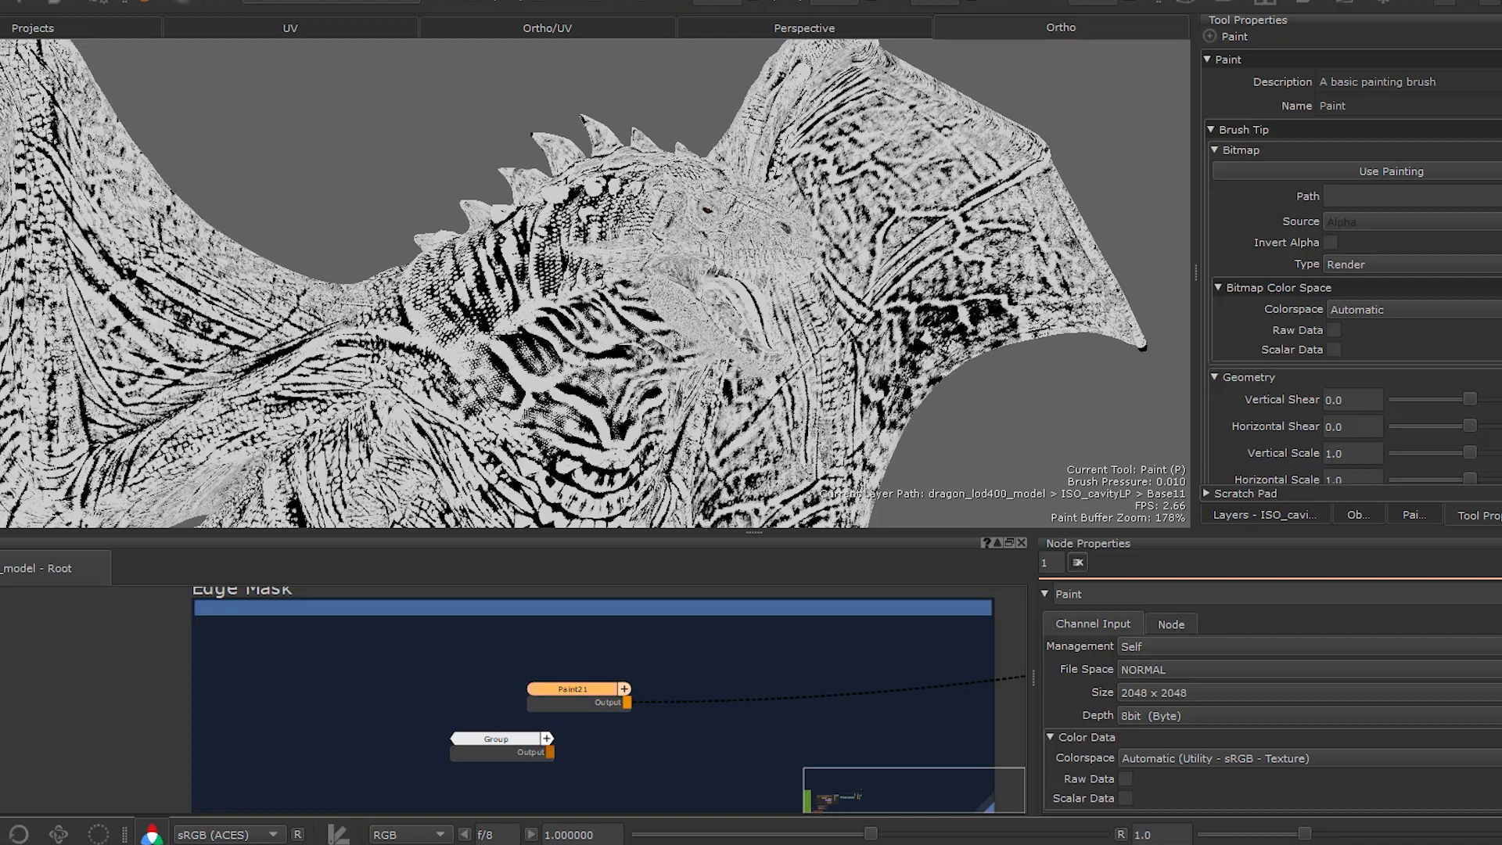
scroll(598, 700, "down", 1)
left_click_drag(598, 691, 522, 732)
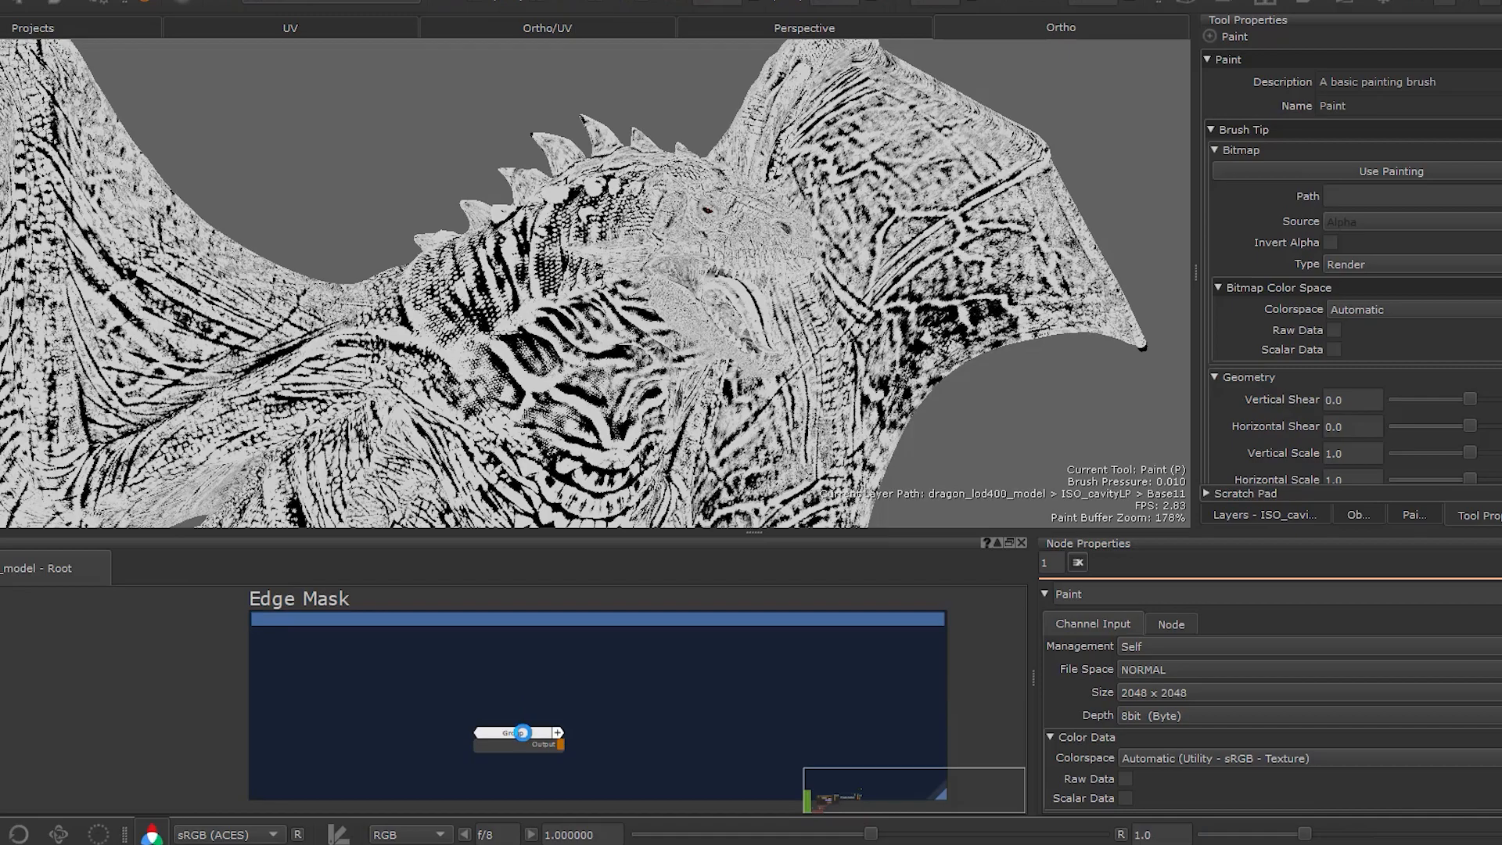
right_click(521, 732)
mouse_move(722, 795)
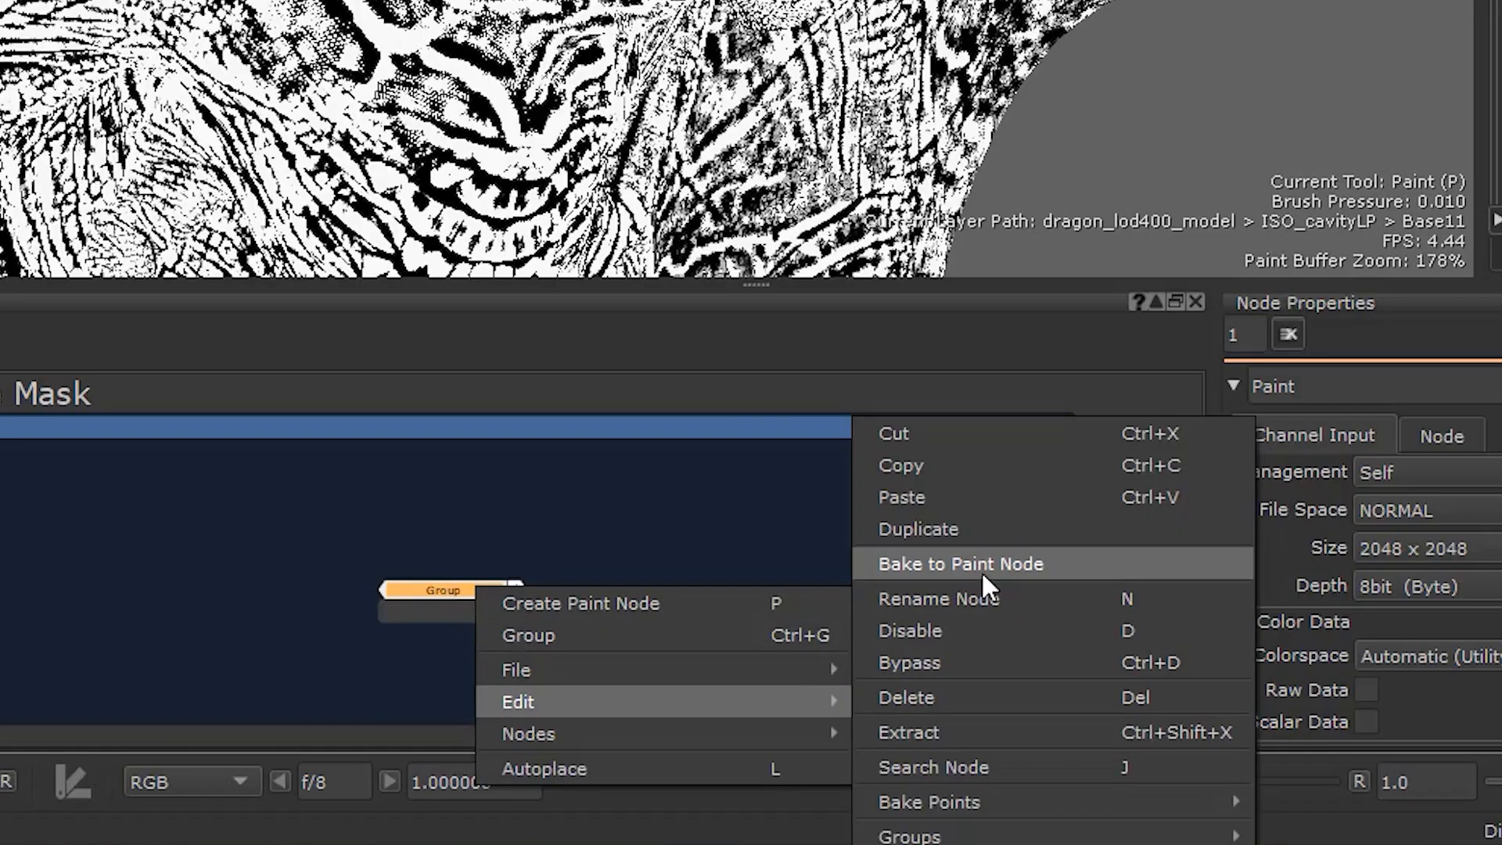
left_click(825, 722)
left_click(707, 574)
Apply a Gaussian filter with amount 1.0 and a radius of about 37.12 to the newly baked paint node.
left_click(191, 11)
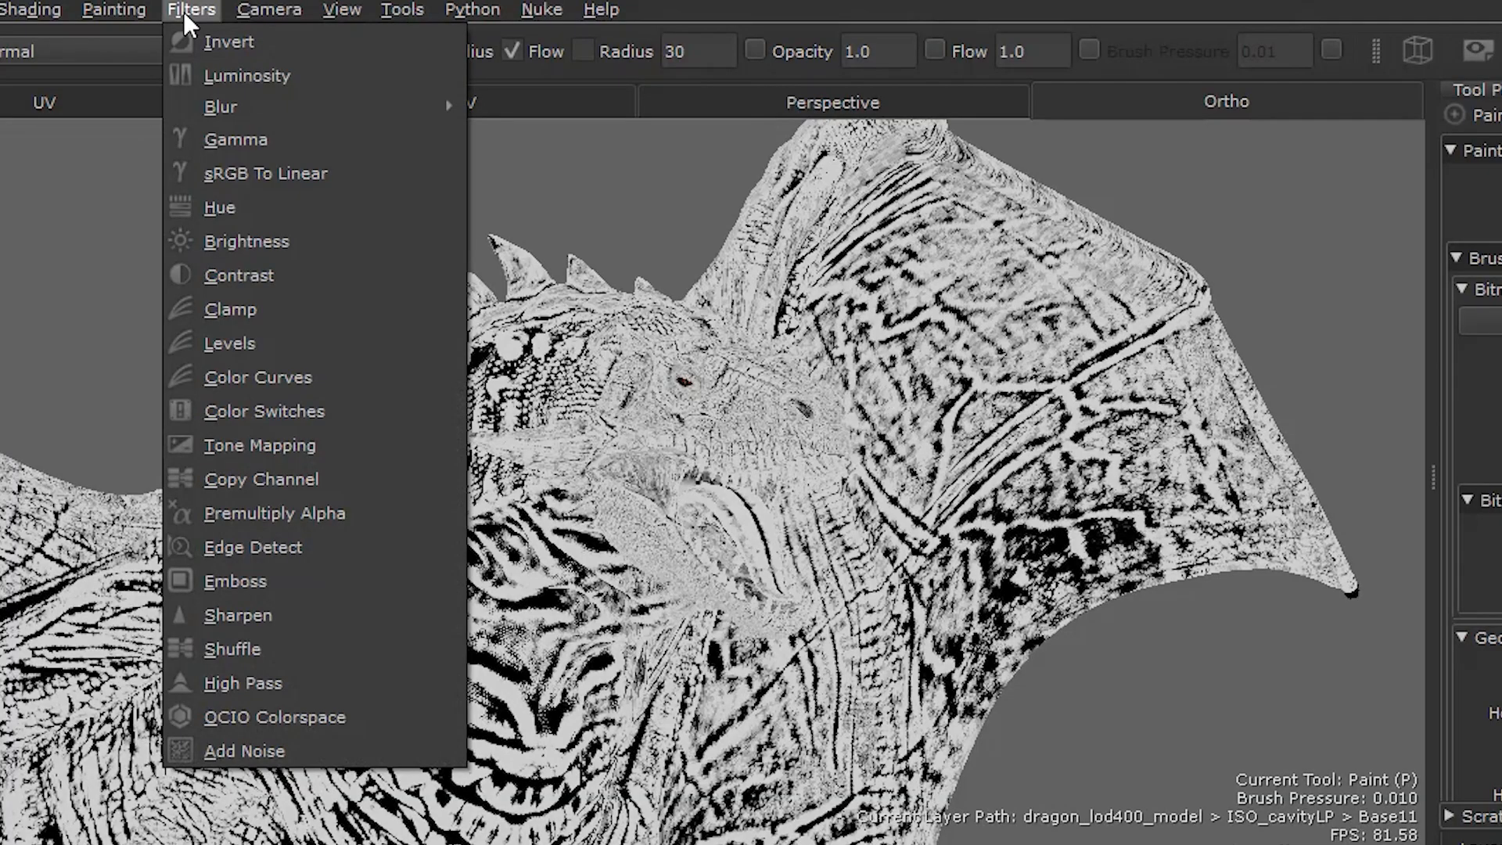
mouse_move(297, 106)
left_click(543, 147)
left_click_drag(737, 473, 775, 493)
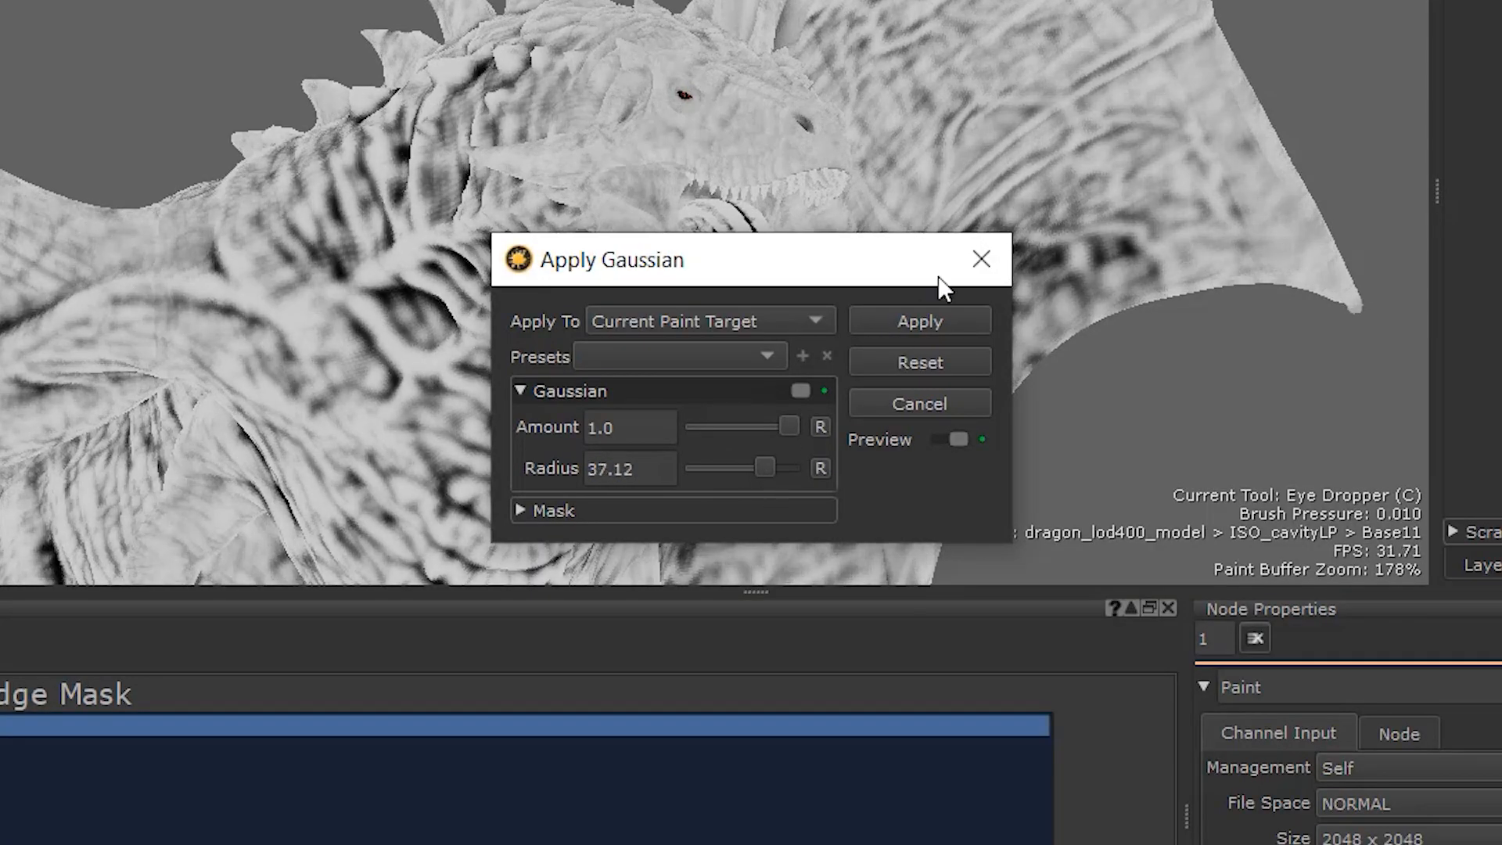
left_click(921, 327)
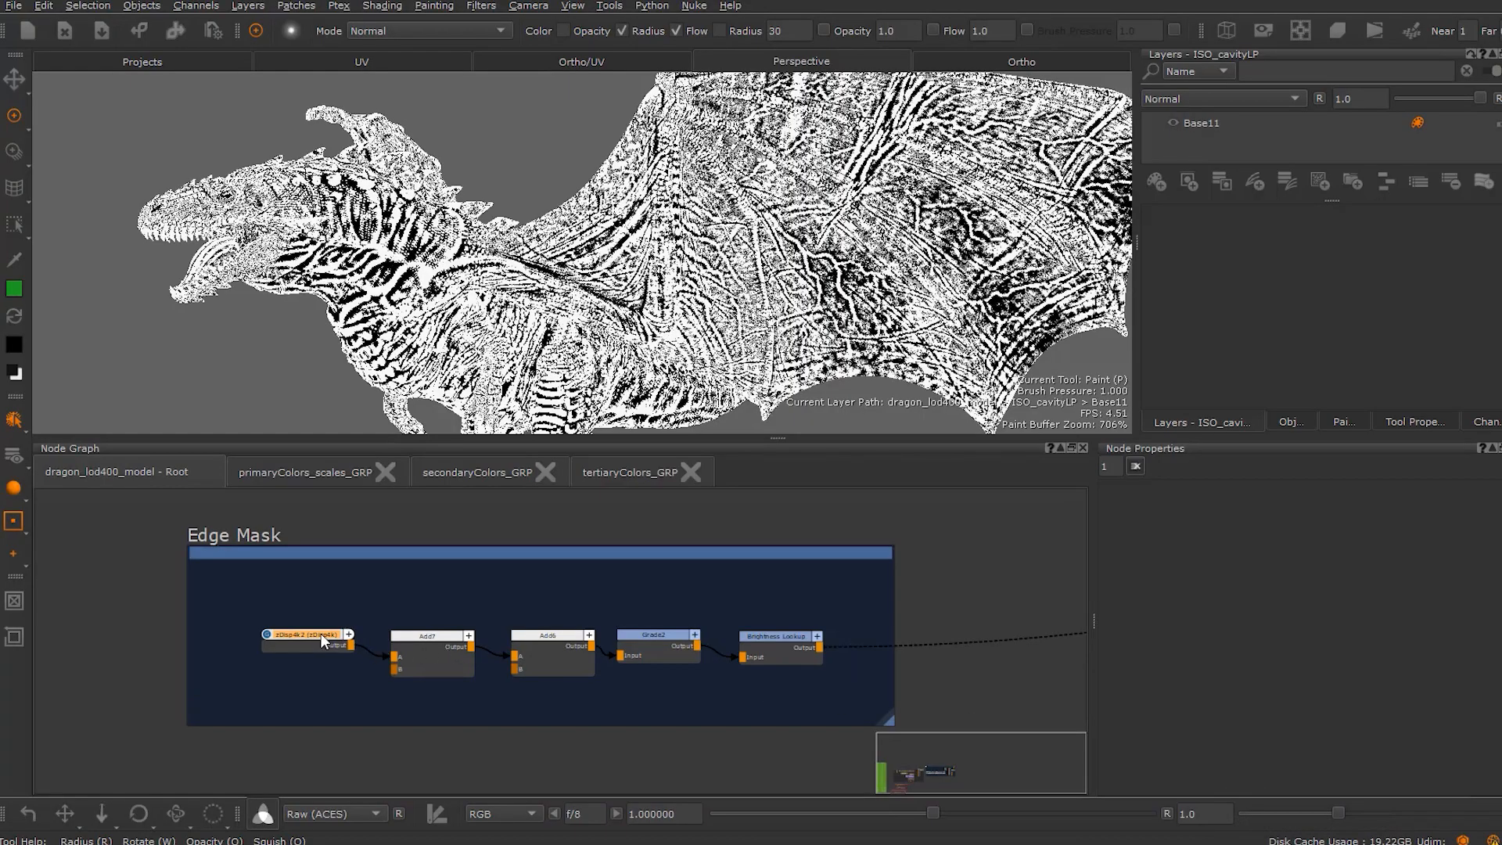
Export all patches of the zDisp4k2 node to the Desktop using the $CHANNEL.$LAYER.$UDIM.tif template.
right_click(321, 637)
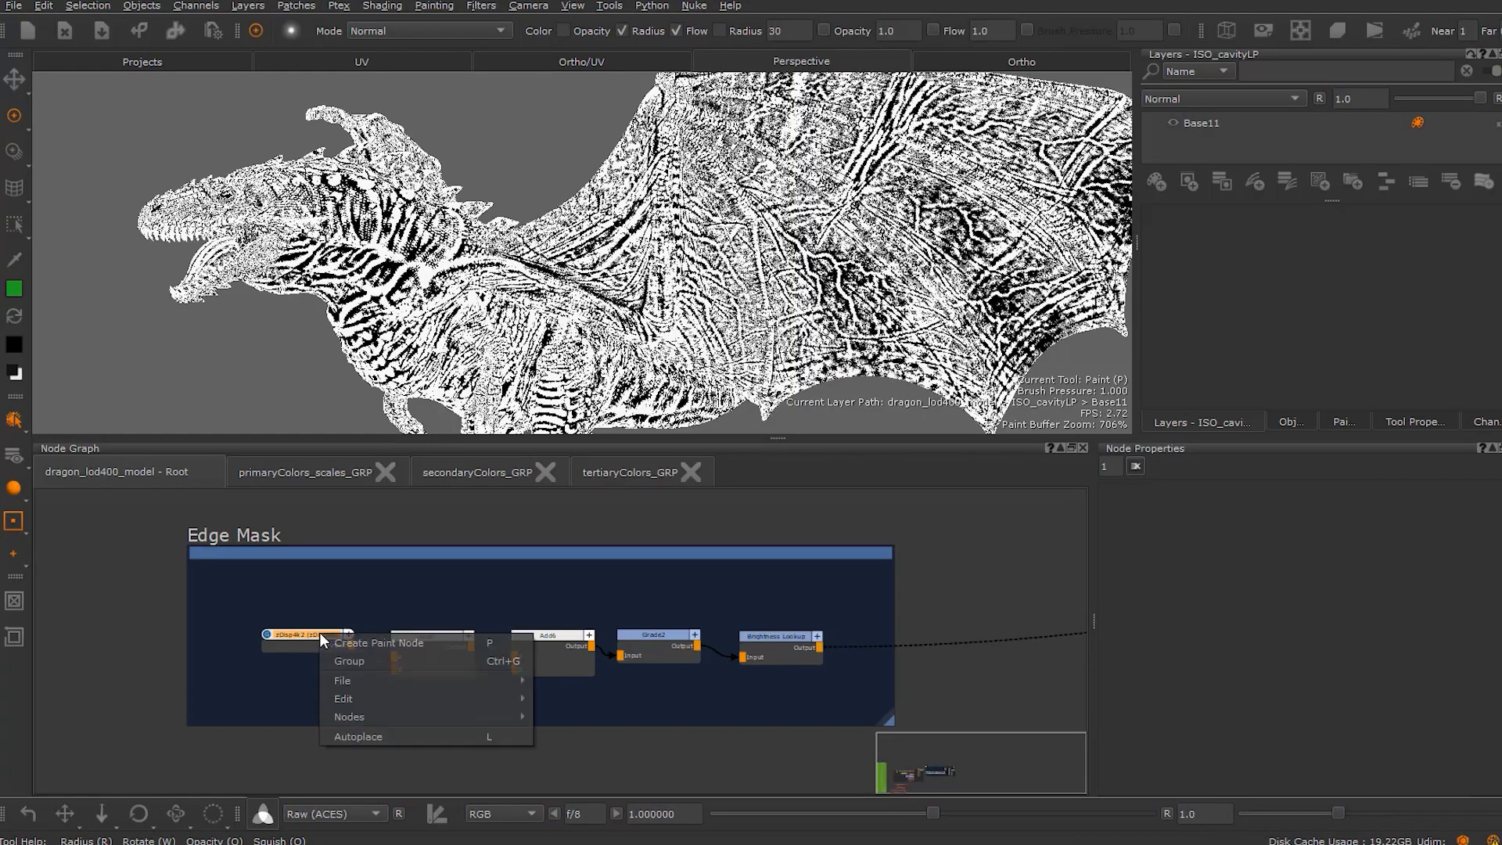
mouse_move(376, 677)
left_click(578, 697)
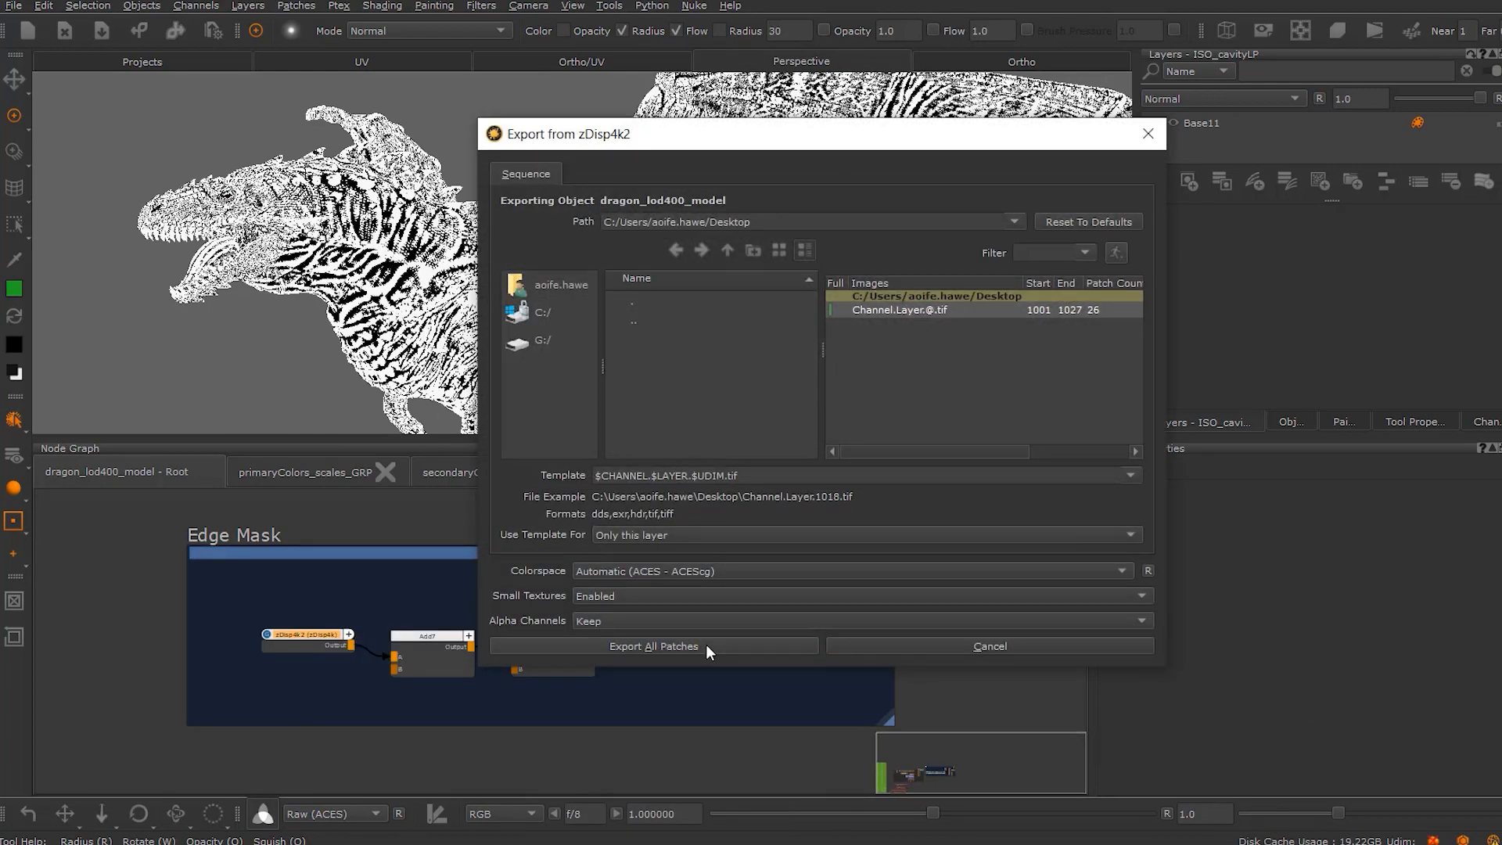
left_click(706, 644)
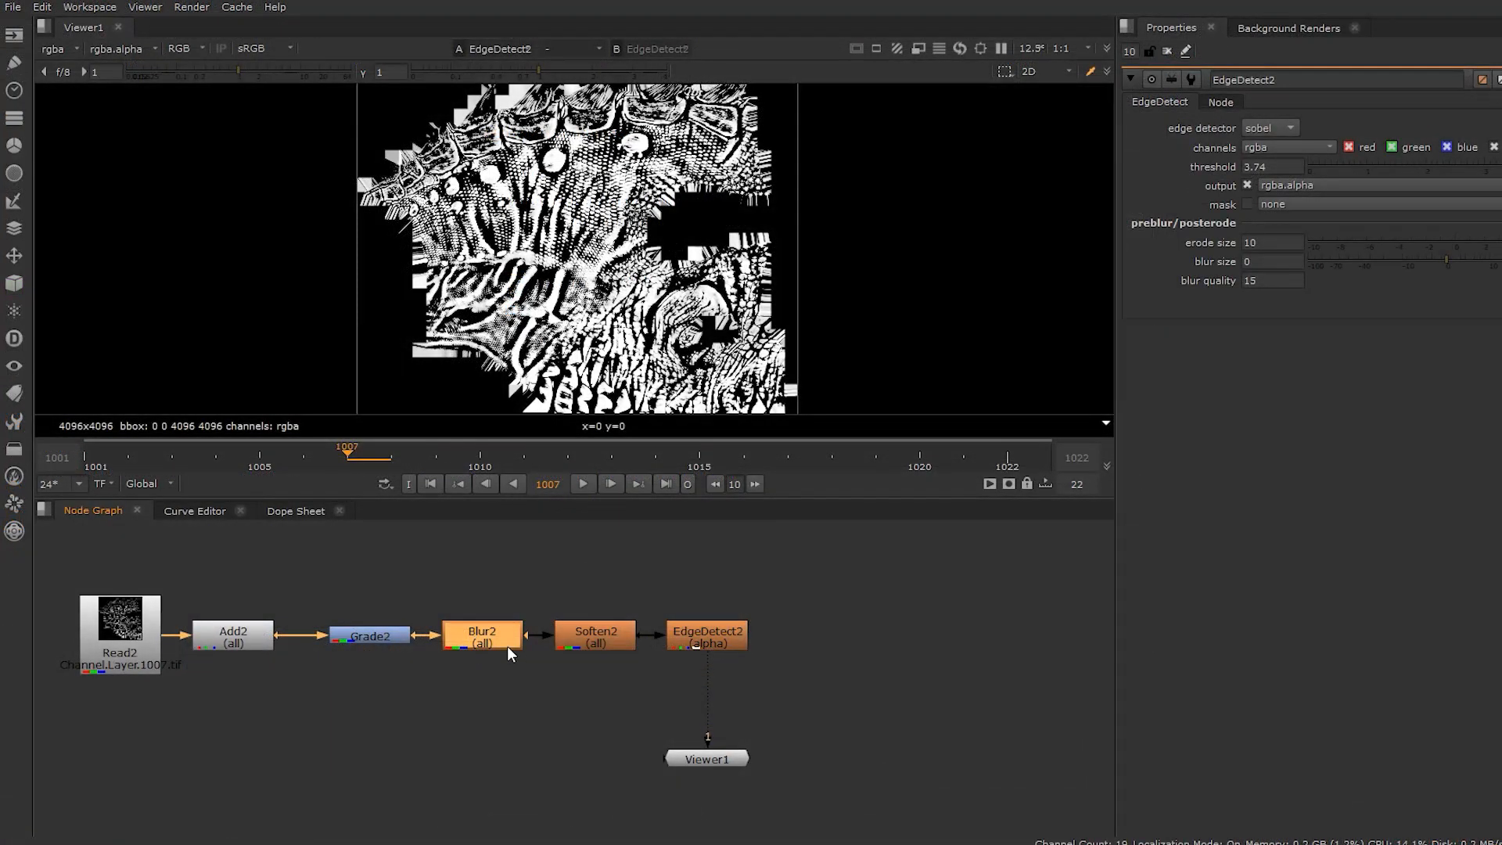
Switch to Nuke and increase the blur size of the Blur2 node.
double_click(506, 645)
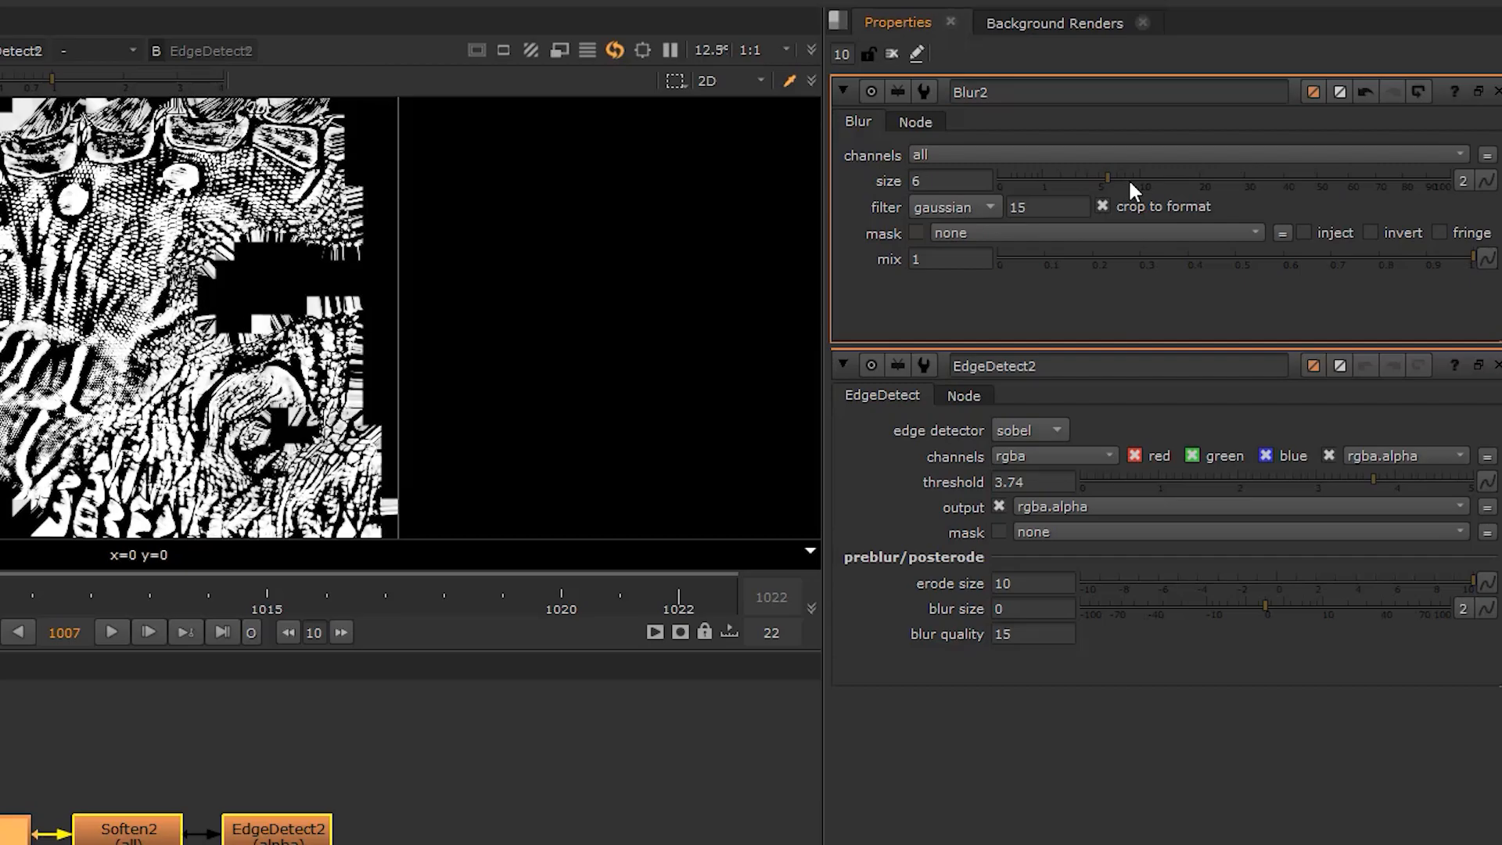
left_click_drag(1339, 148, 1352, 148)
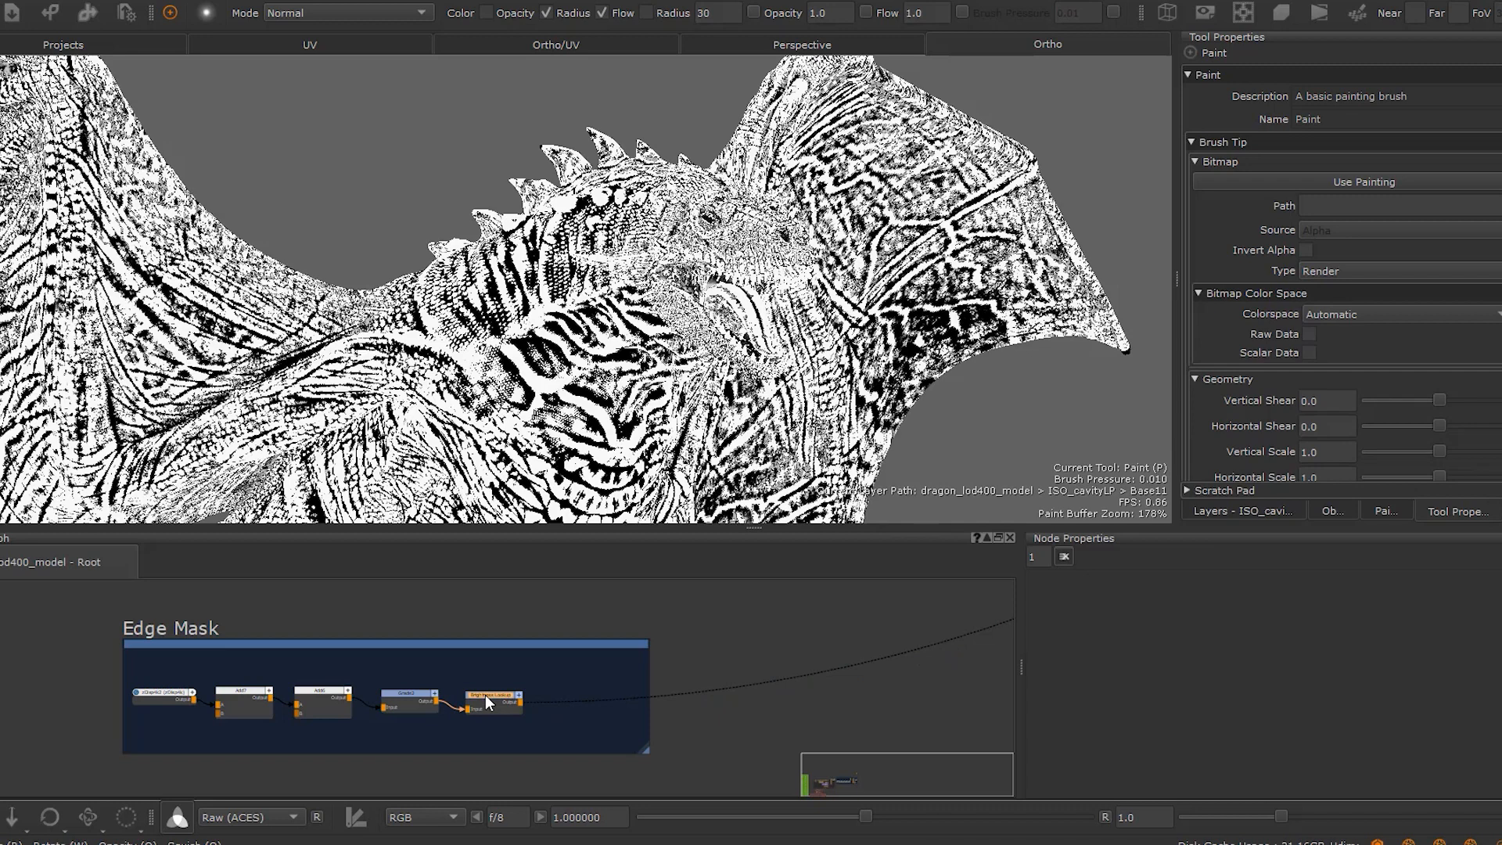
Add a Bake Point node after the Brightness Lookup node in the Edge Mask backdrop of Mari.
key("Tab")
type("bake")
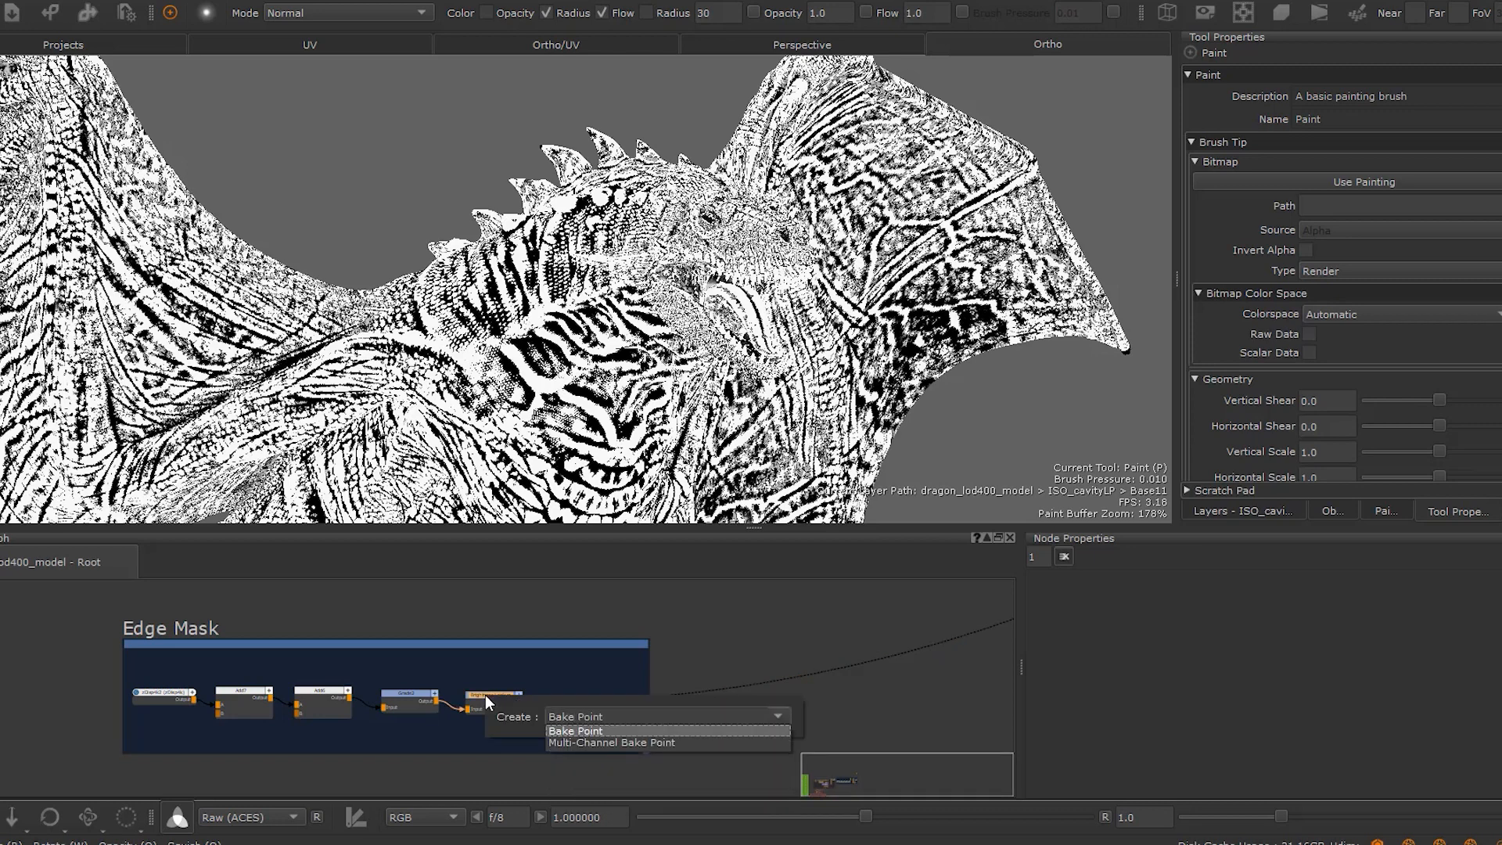
key("Return")
left_click(697, 516)
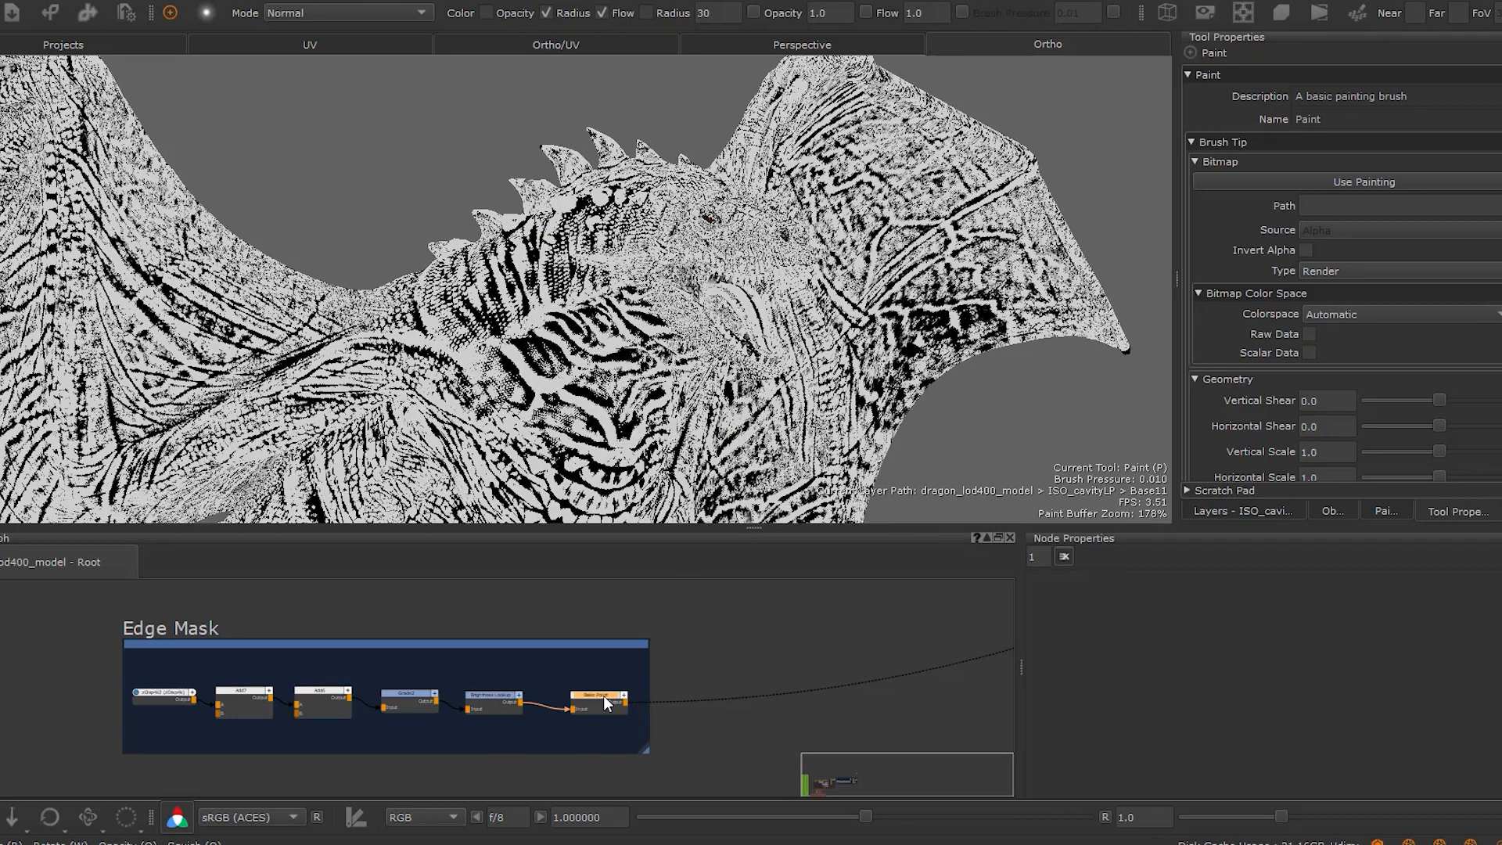
Add a Gaussian filter to the Edge Mask bake point and set its radius to about 40.48.
double_click(603, 696)
left_click(1200, 616)
left_click(1218, 647)
left_click(727, 381)
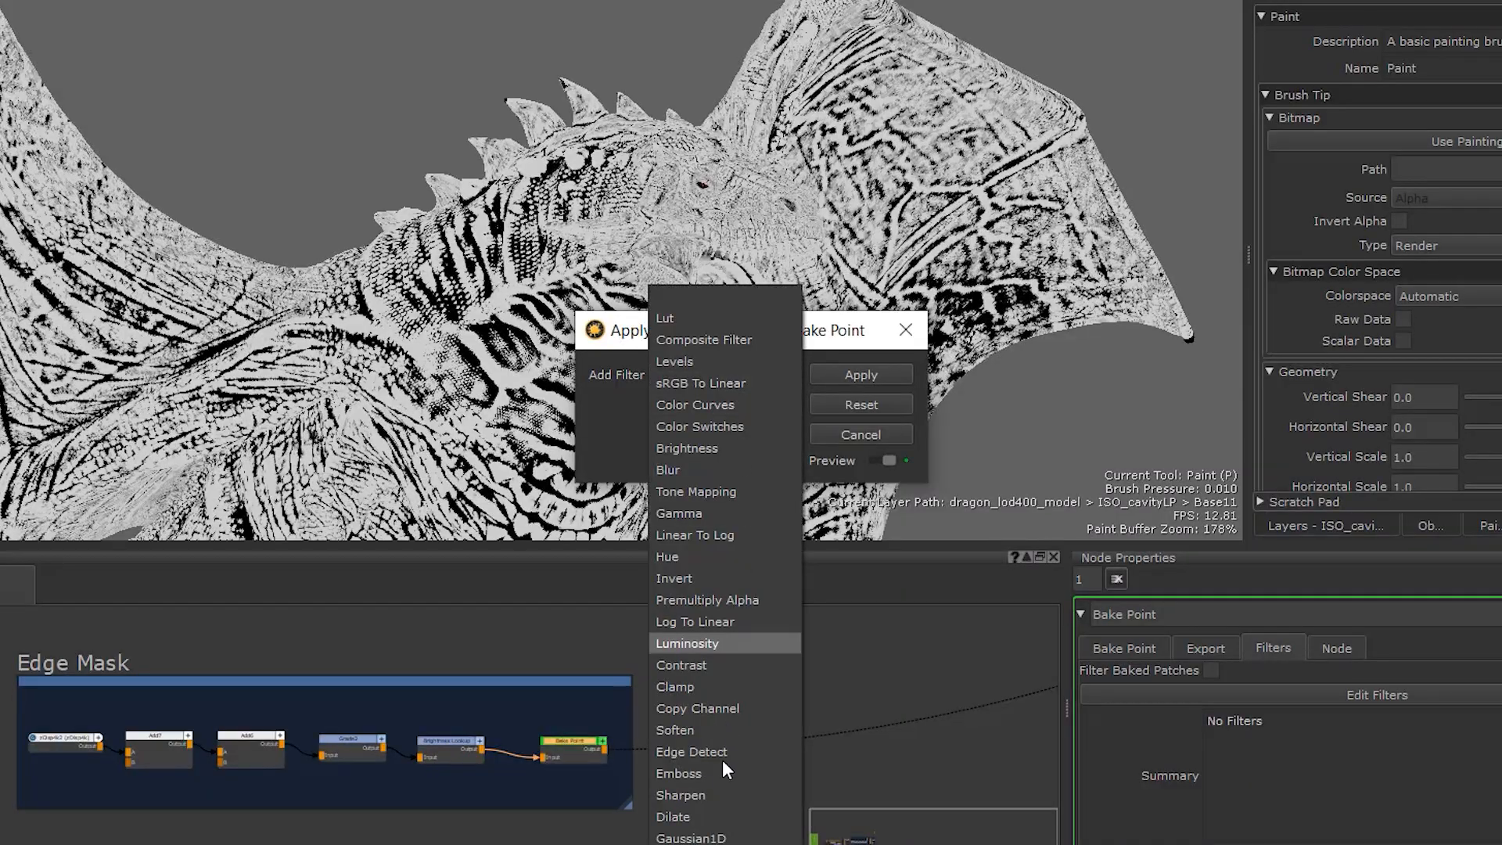
left_click(727, 836)
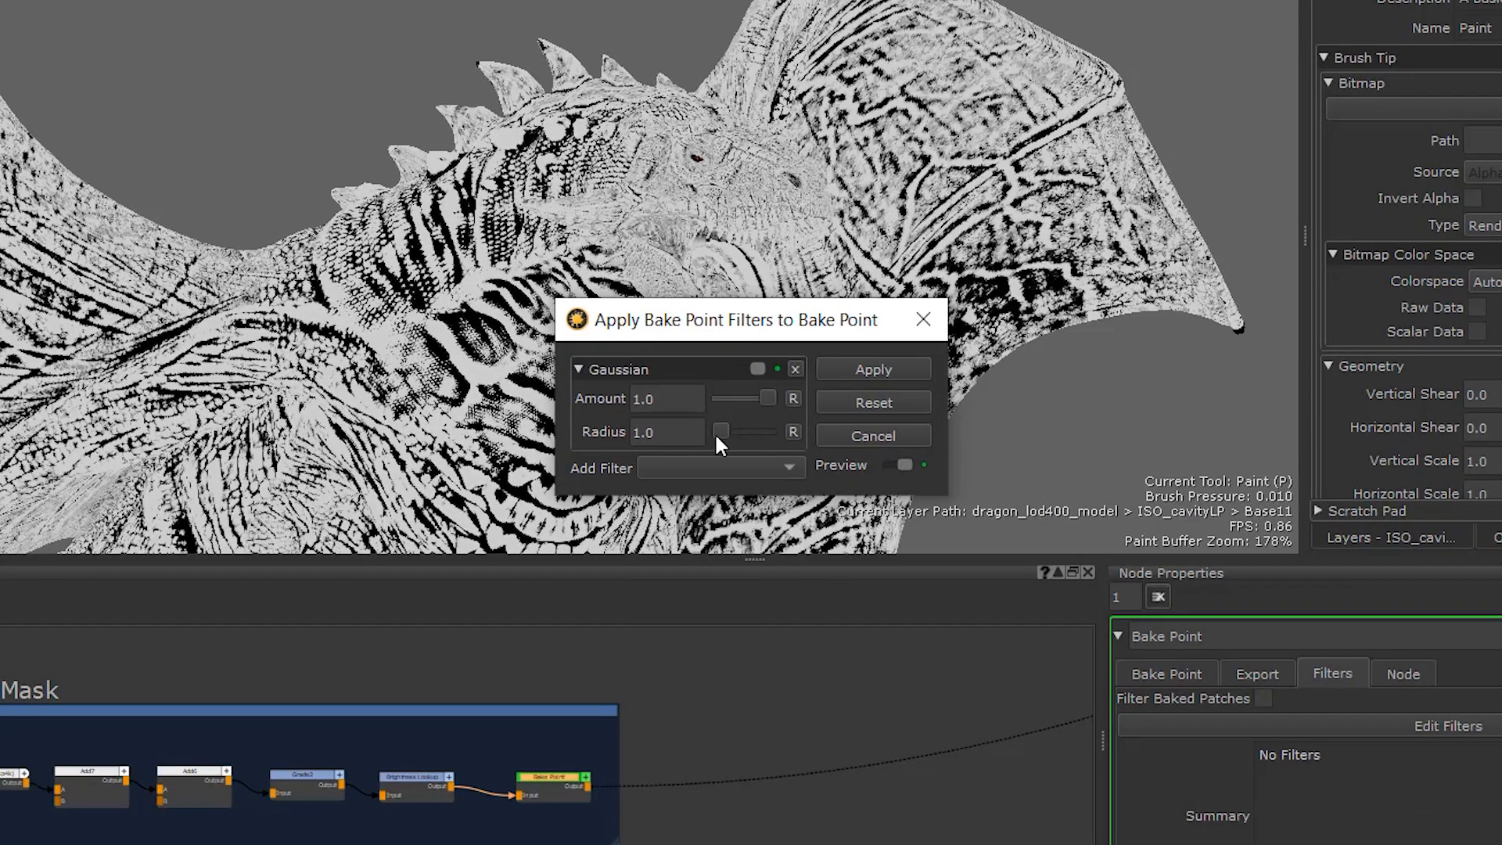
left_click_drag(716, 437, 747, 441)
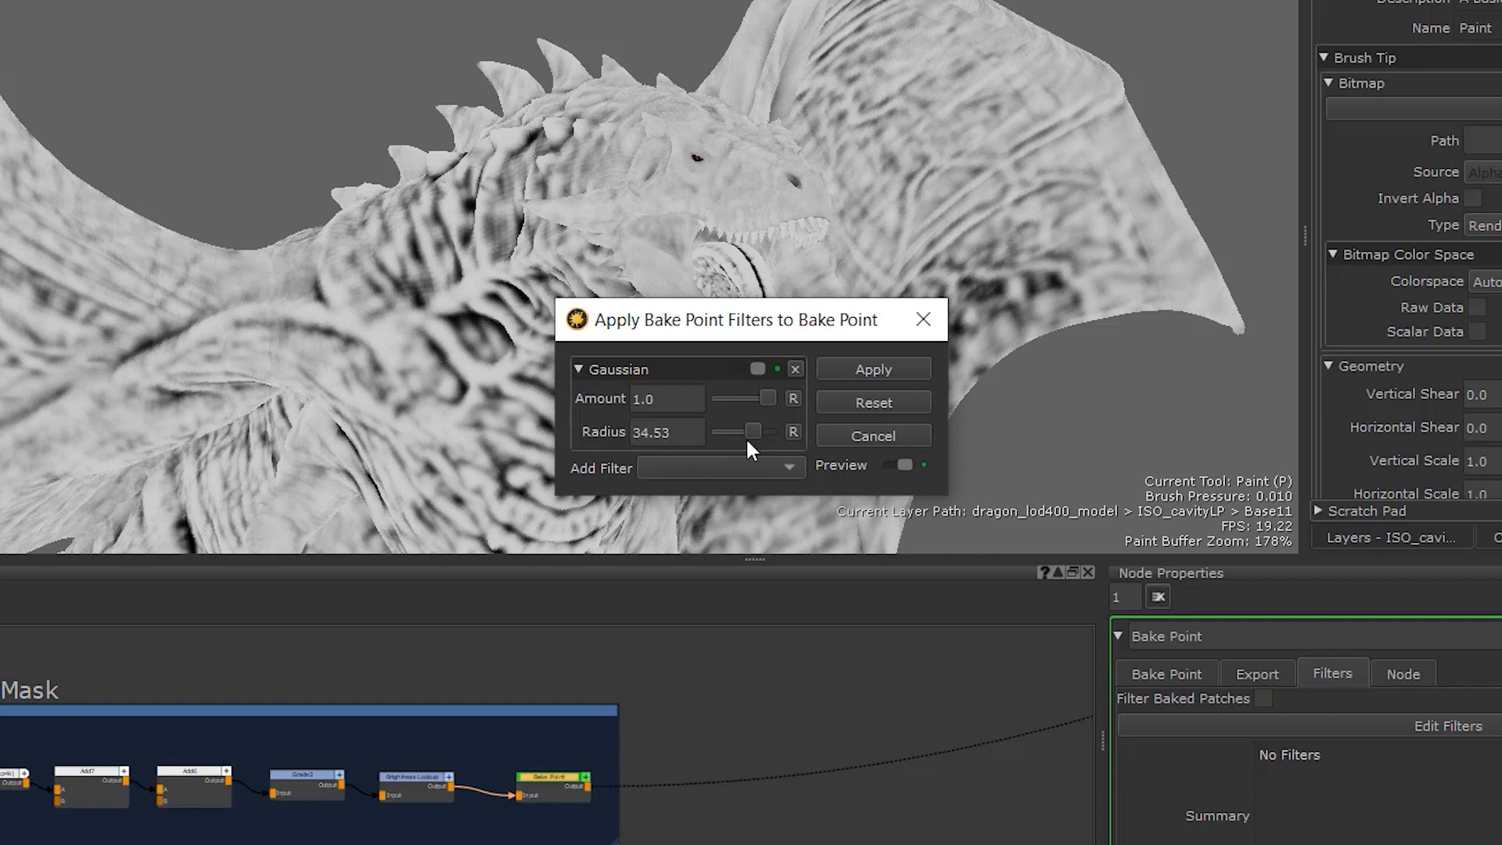
Add a Levels filter to the bake point with the white point at about 0.583 and the midtone at about 0.326.
left_click(704, 468)
left_click(665, 354)
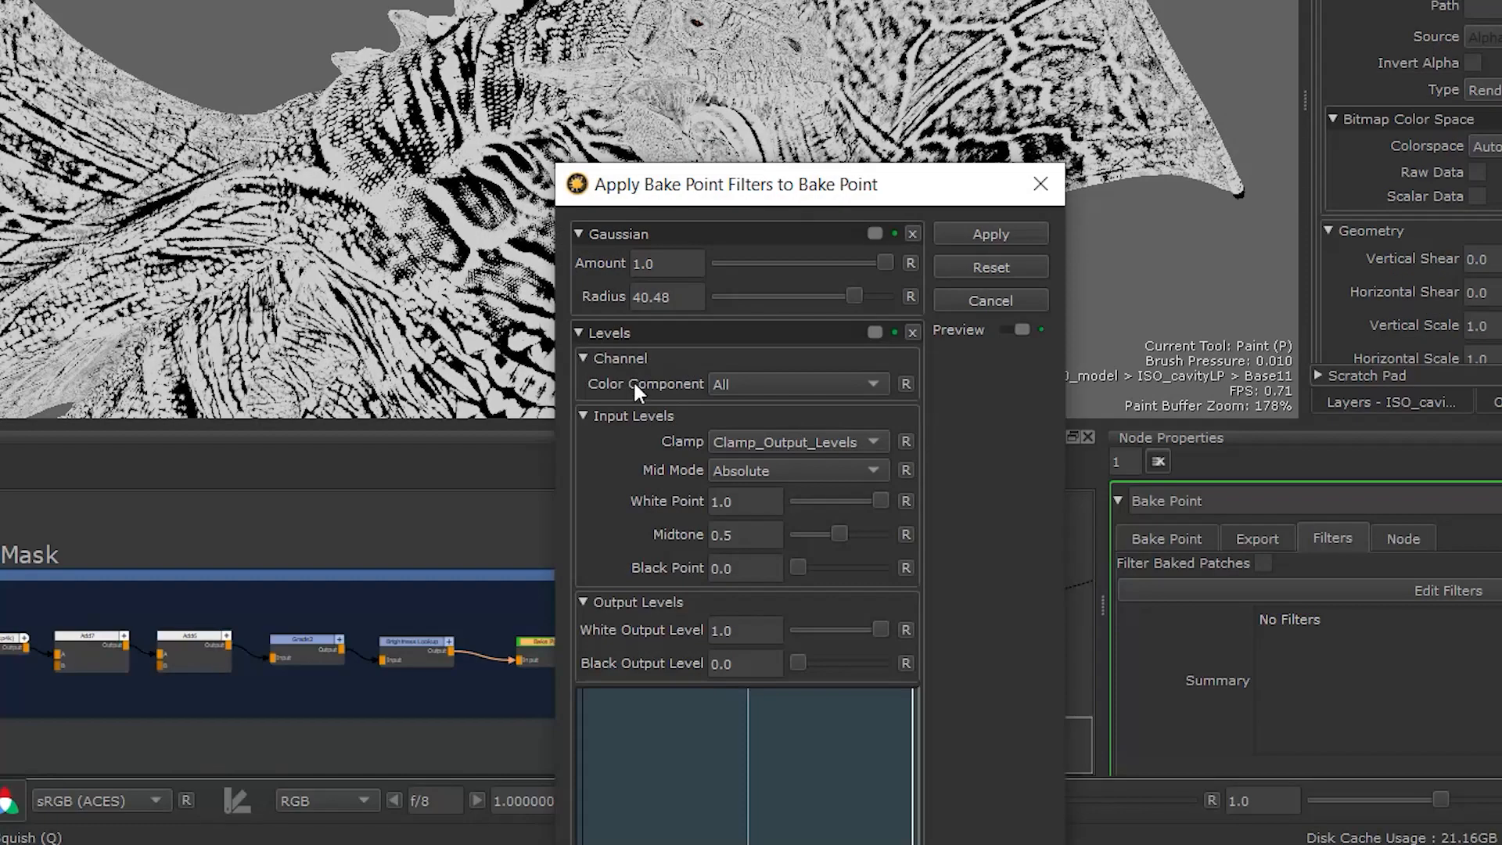
left_click_drag(826, 507, 846, 501)
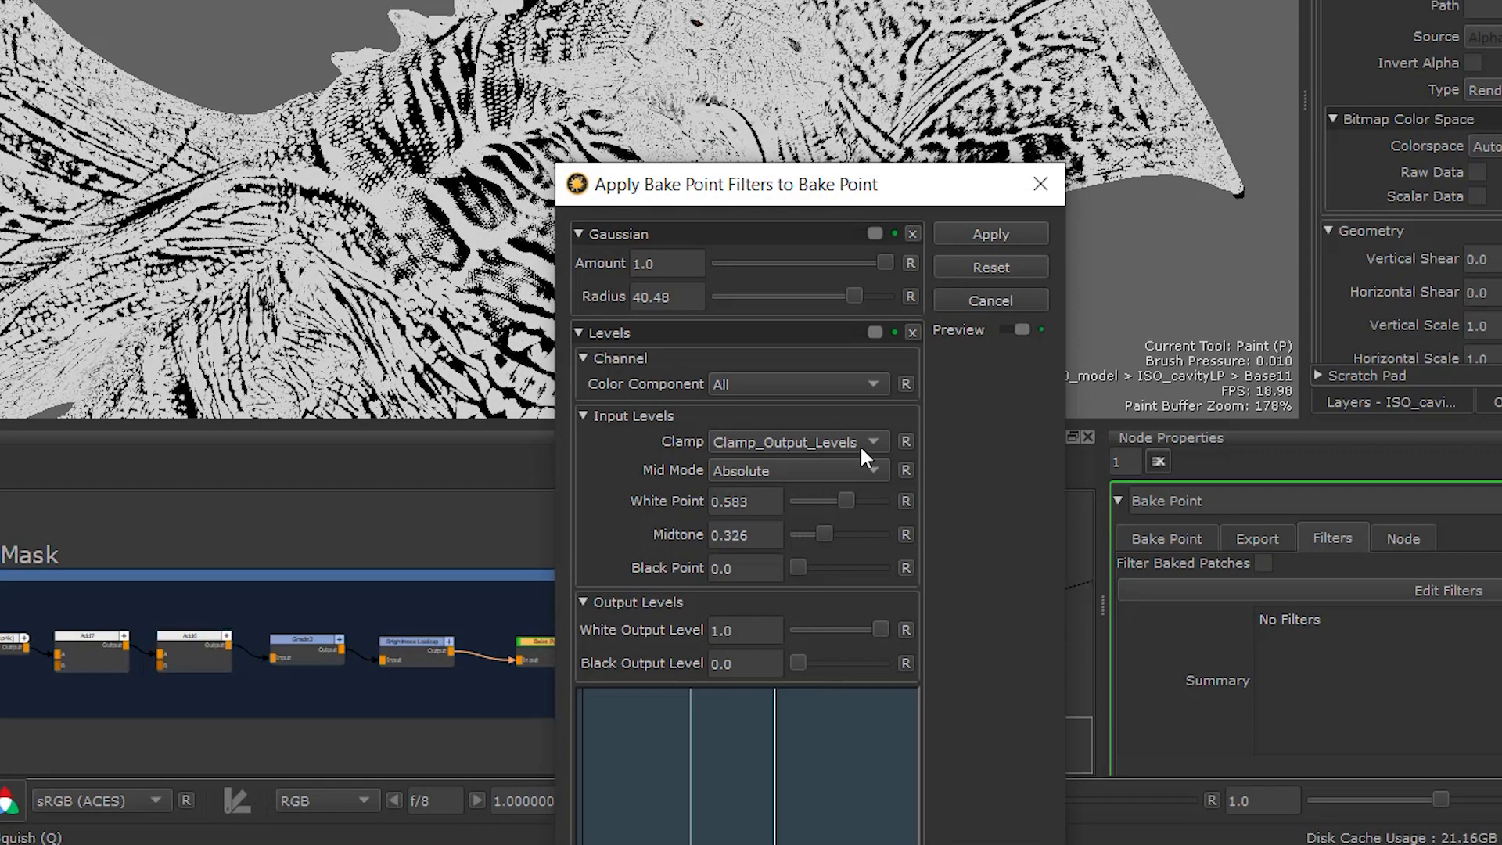
Compare the bake point's filtered and unfiltered results by toggling the Levels filter, the Gaussian filter and the preview.
left_click(873, 332)
left_click(872, 333)
left_click(870, 234)
left_click(1019, 329)
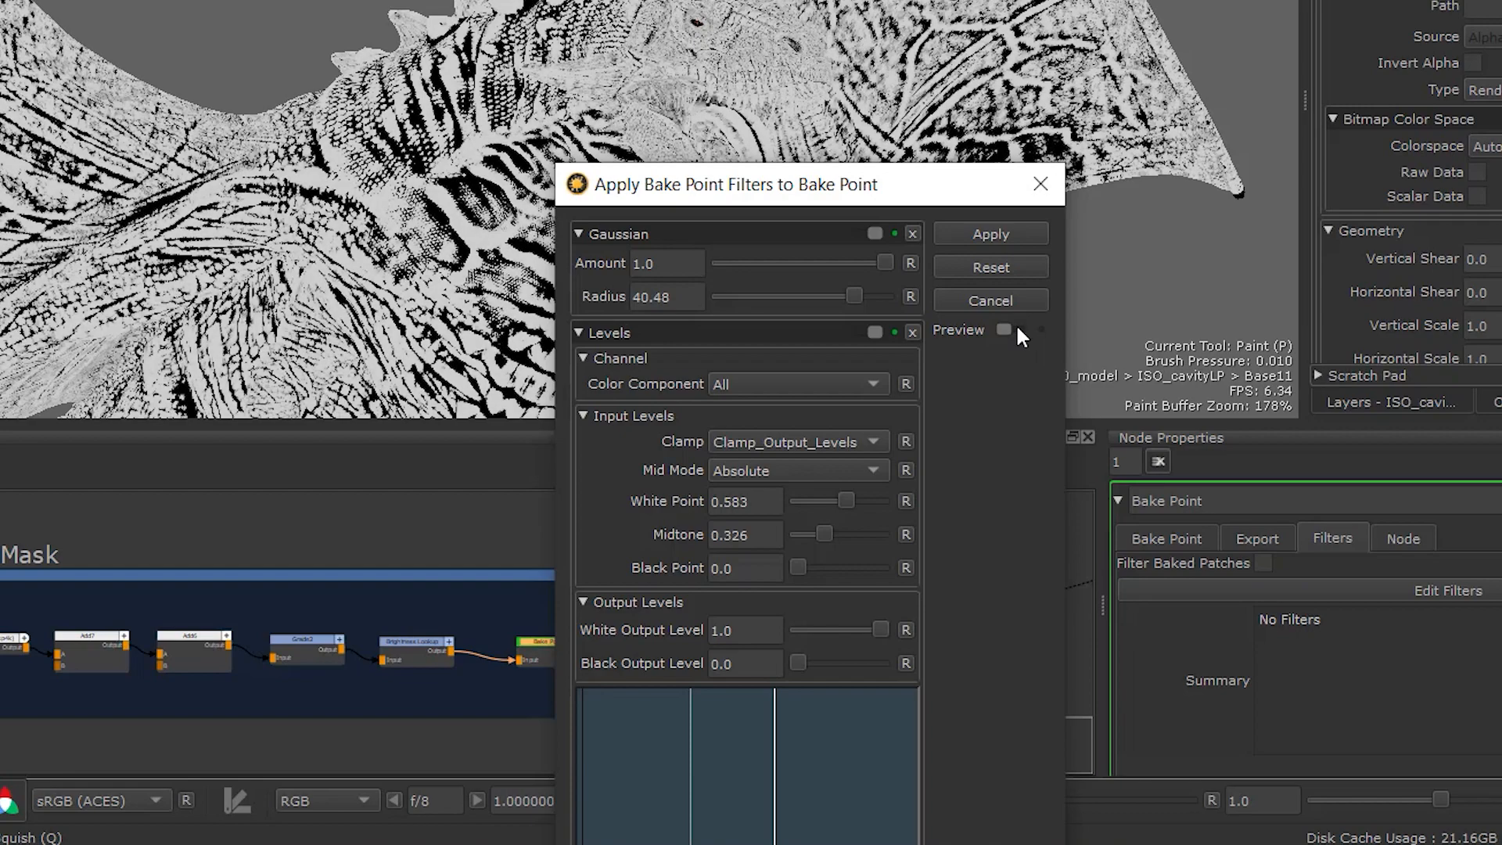
left_click(1019, 329)
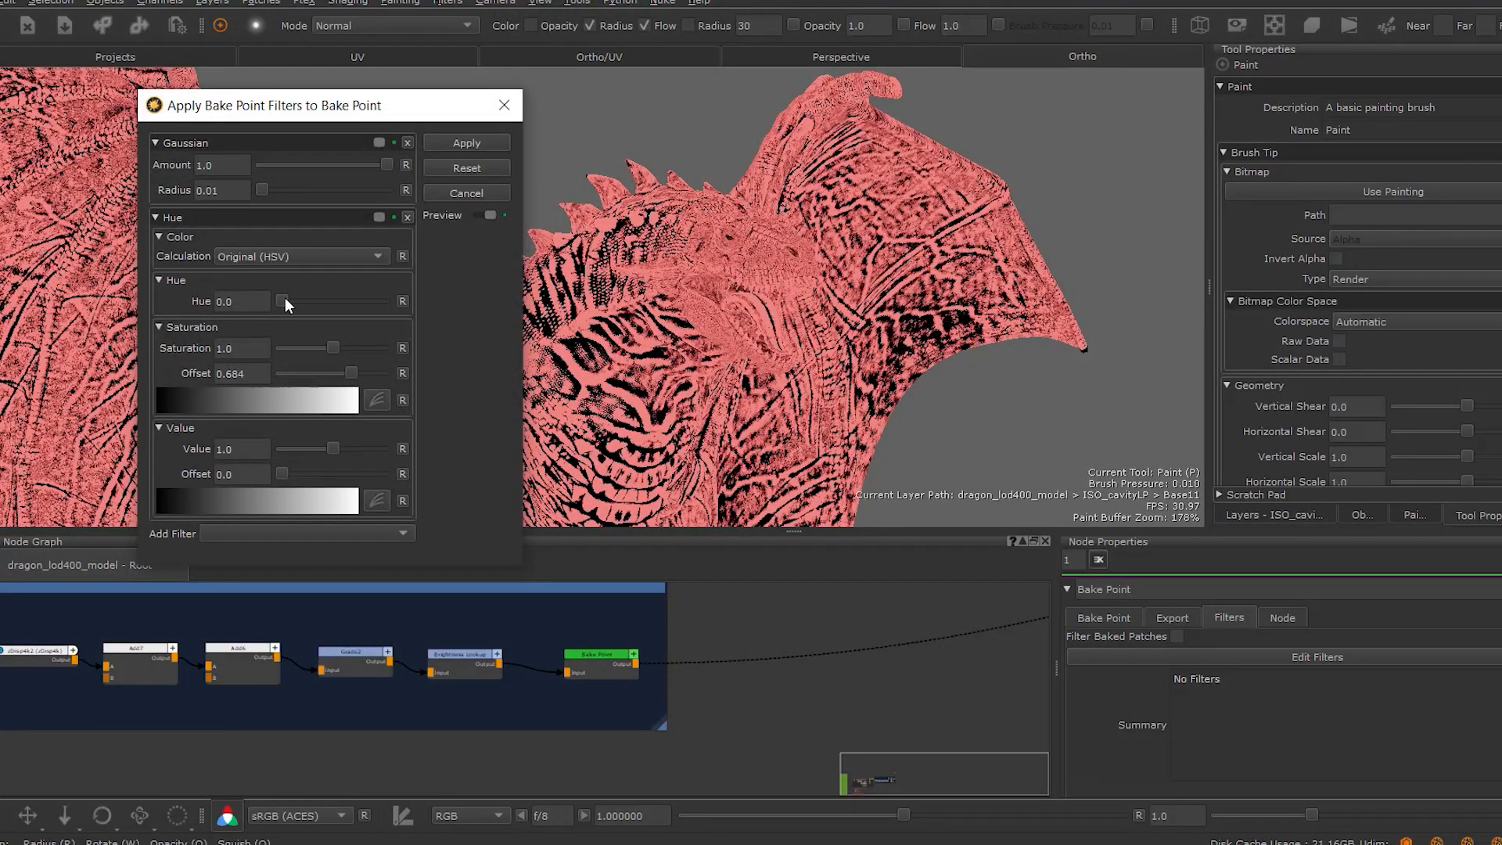
Experiment with the hue shift and Gaussian radius in the bake point's filters, and remove the Hue filter.
left_click_drag(285, 299, 321, 323)
mouse_move(263, 189)
left_mouse_down()
mouse_move(335, 191)
mouse_move(267, 195)
left_mouse_up()
left_click(407, 217)
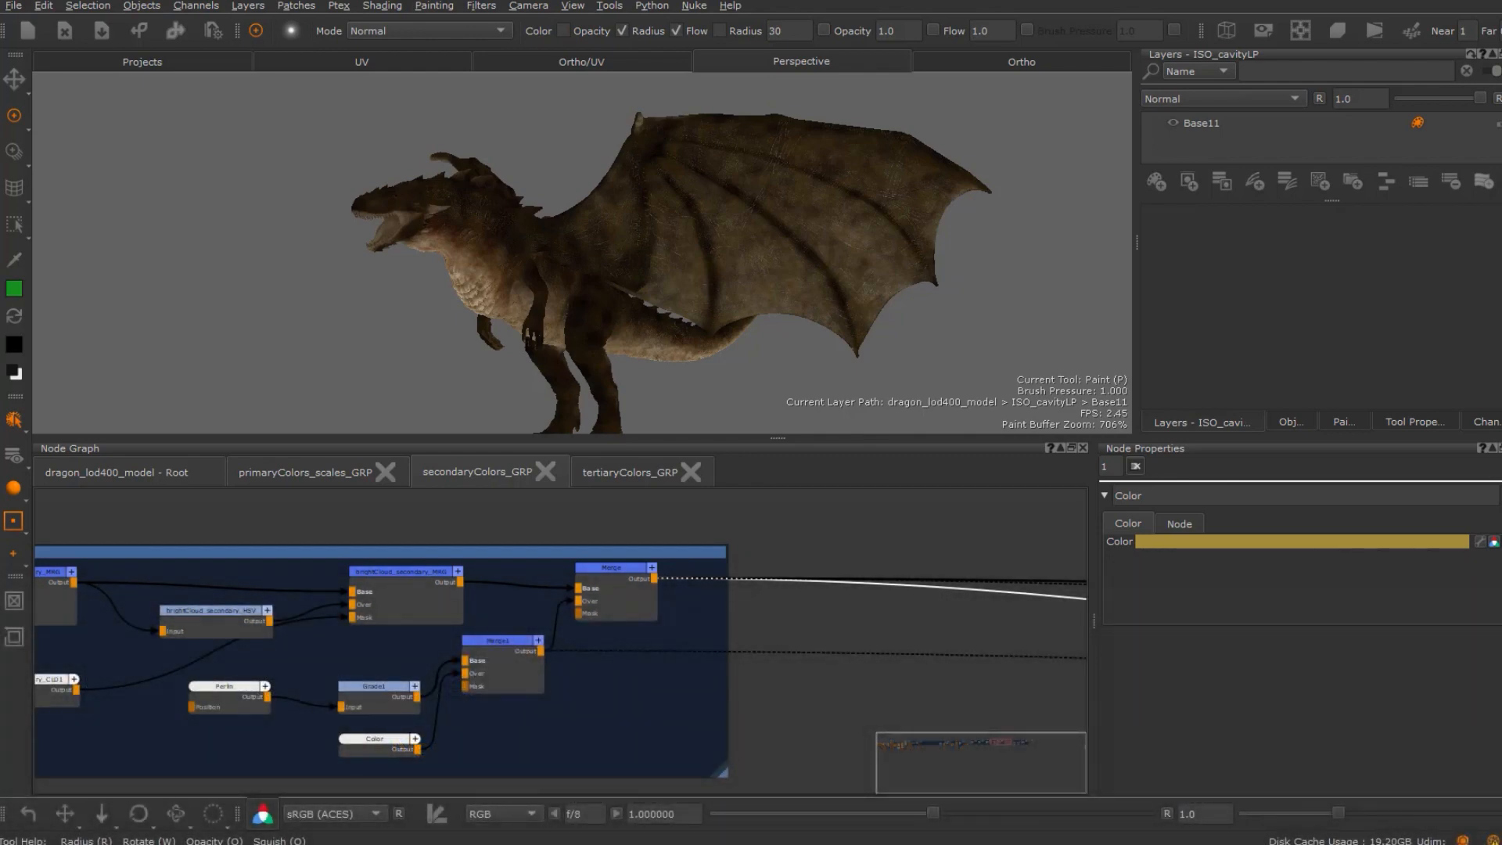
Create a 2048 x 2048, 16bit (Half) bake point in the secondaryColors_GRP graph and place it near the Merge node's output.
key("Tab")
type("bake")
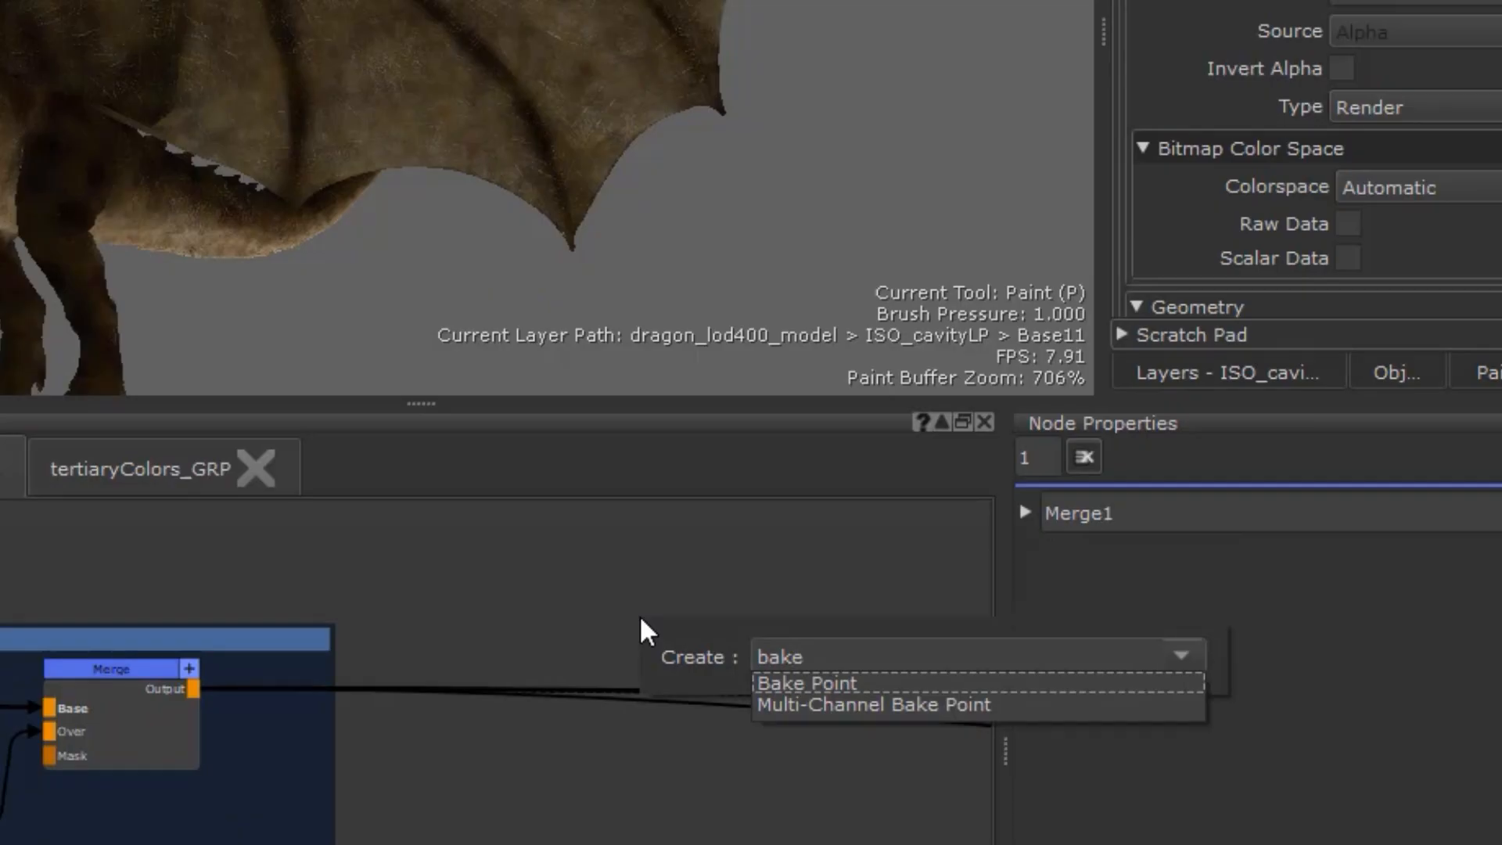
key("Down")
key("Return")
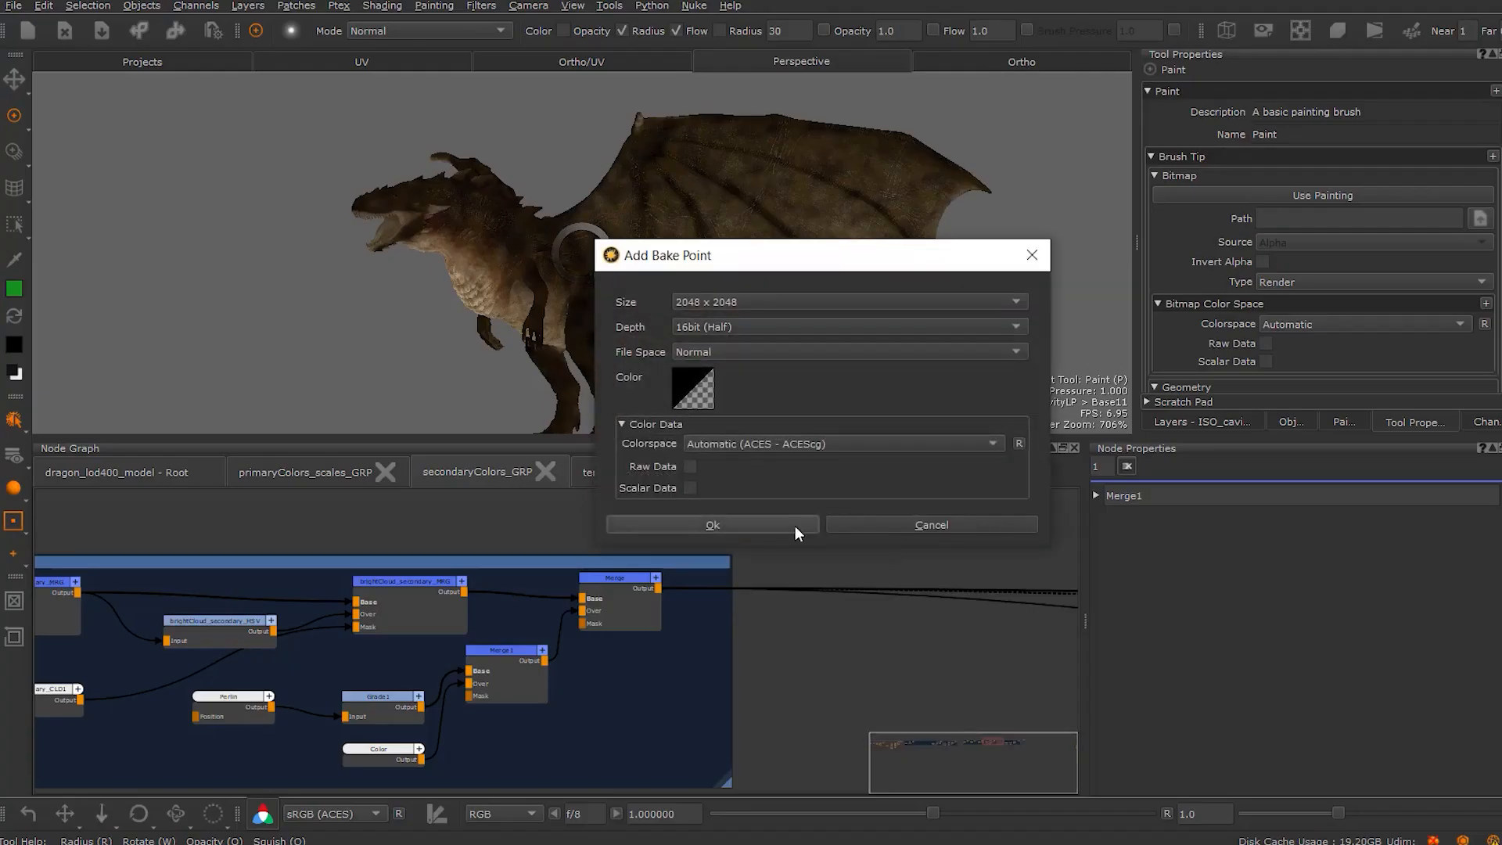
left_click(791, 524)
left_click_drag(926, 562, 806, 568)
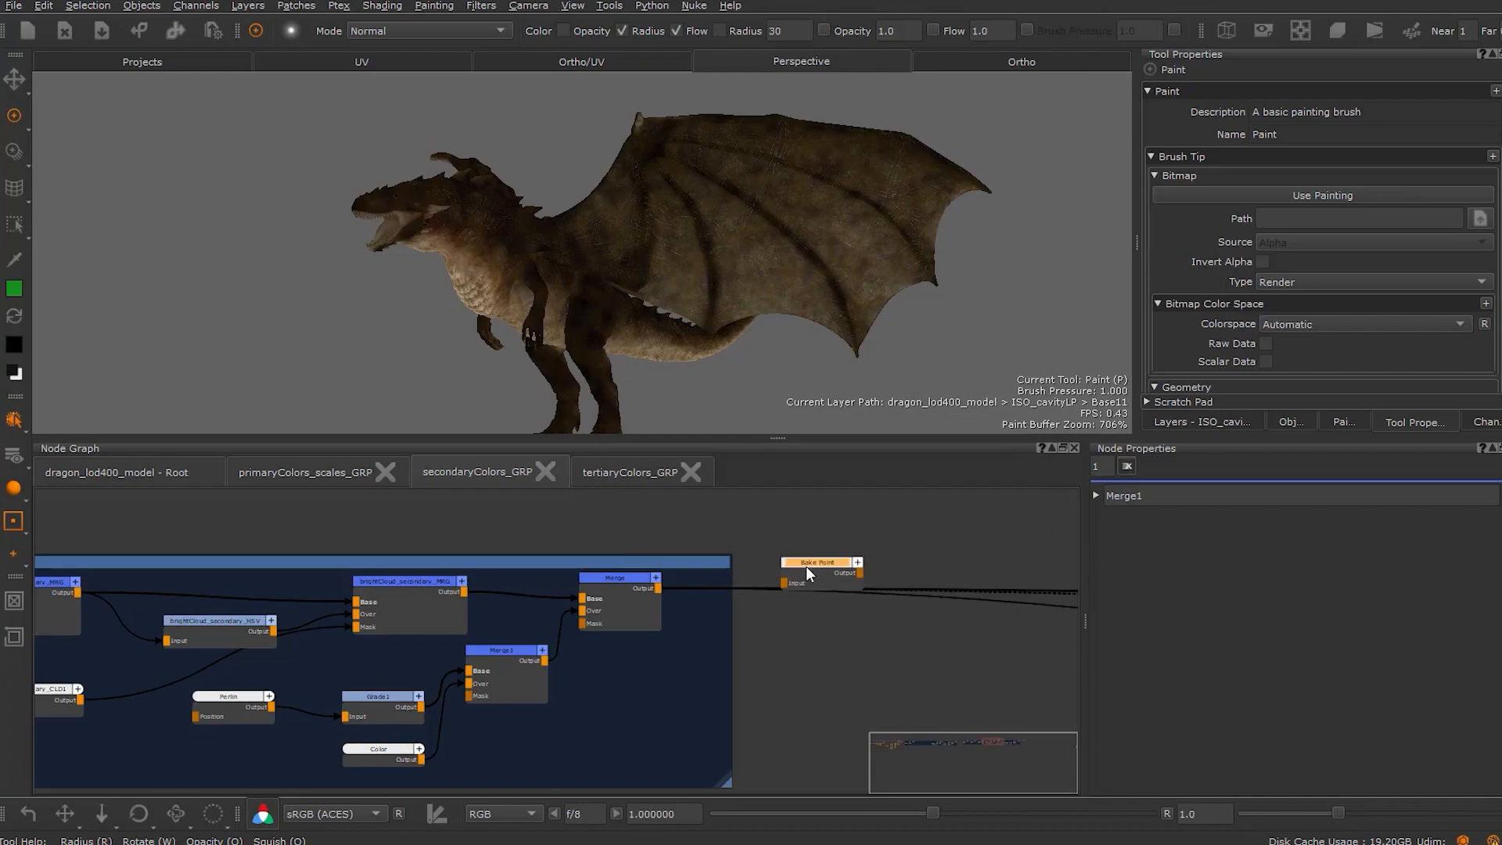
Connect the Merge node's output to the new bake point's input and bake it at 2048 x 2048, 16bit (Half).
left_click_drag(657, 593, 783, 584)
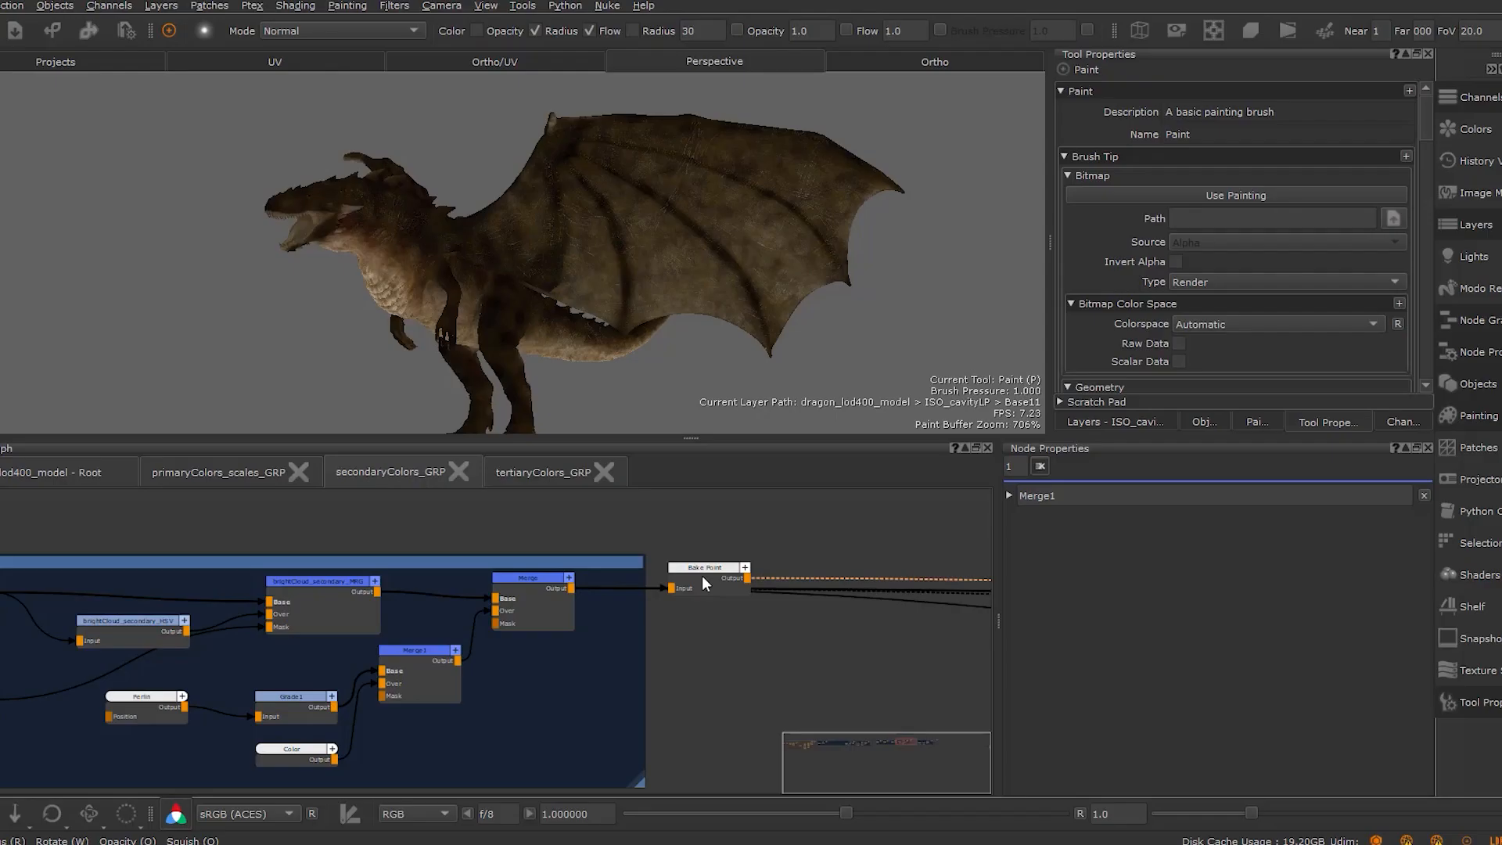
left_click(701, 568)
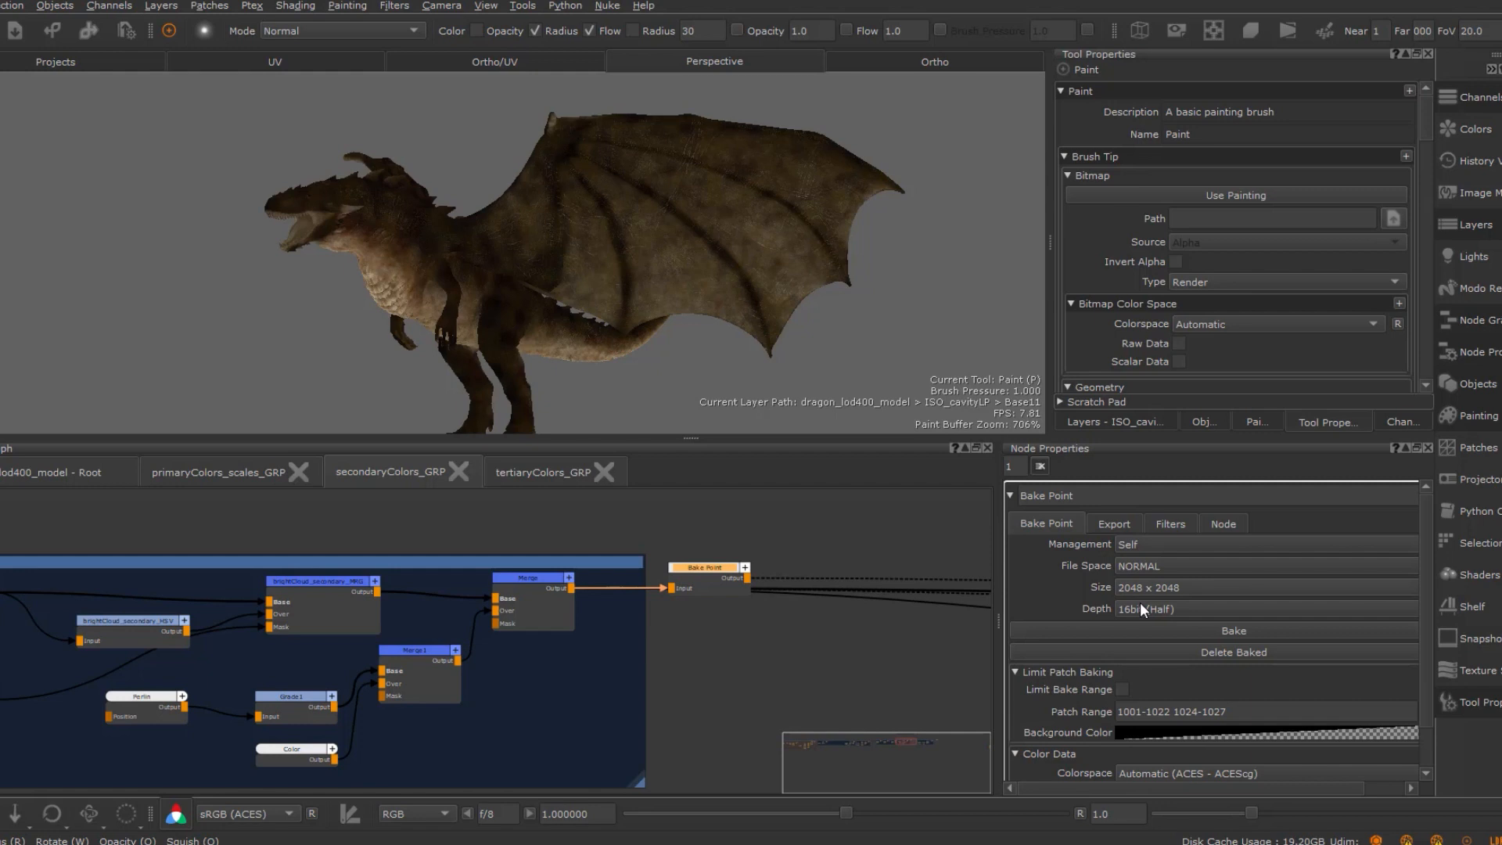
scroll(1141, 693, "down", 1)
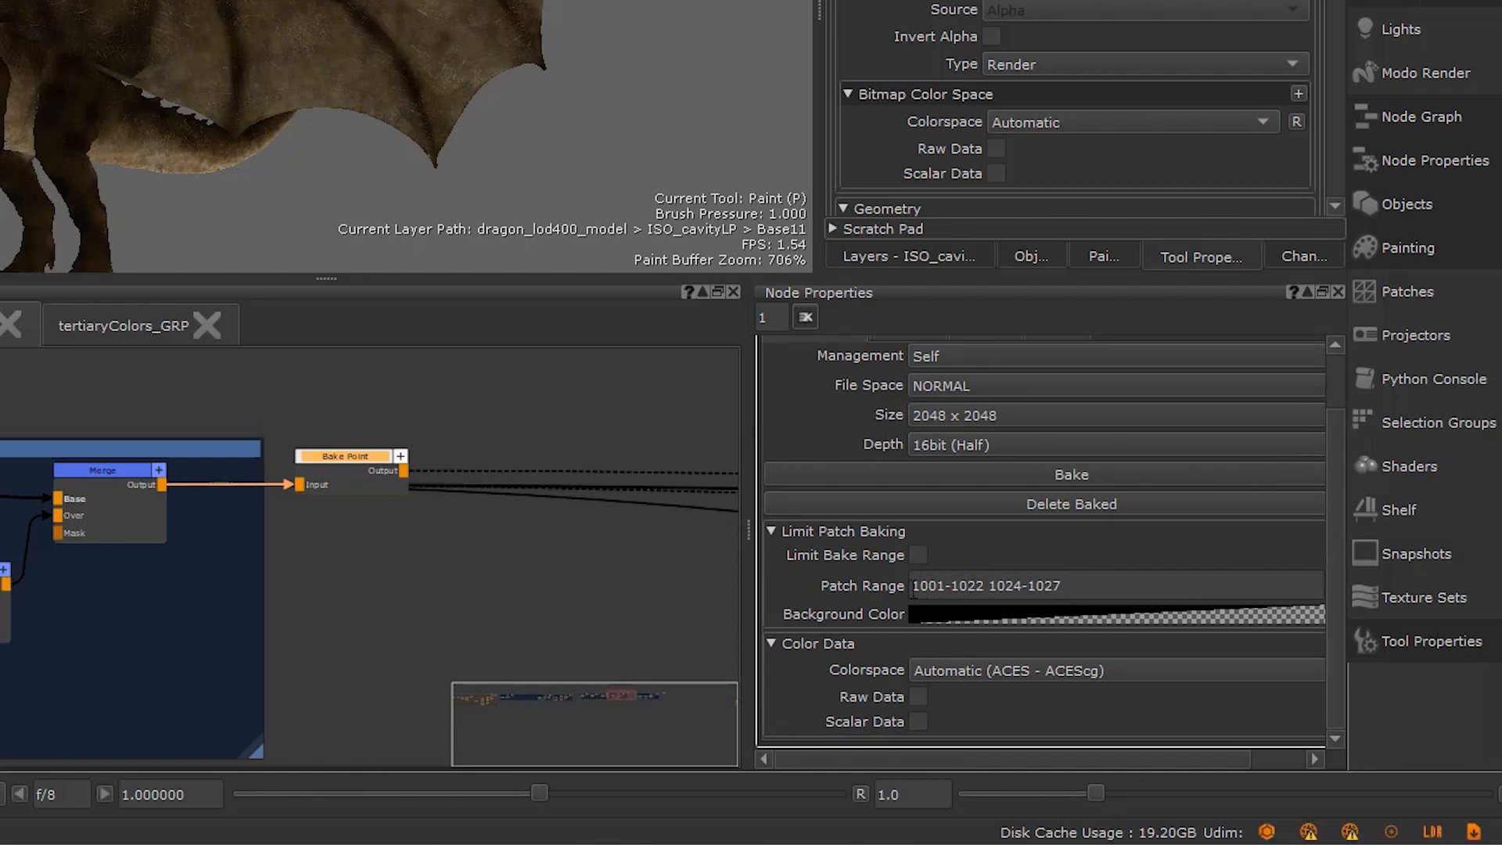
left_click(917, 557)
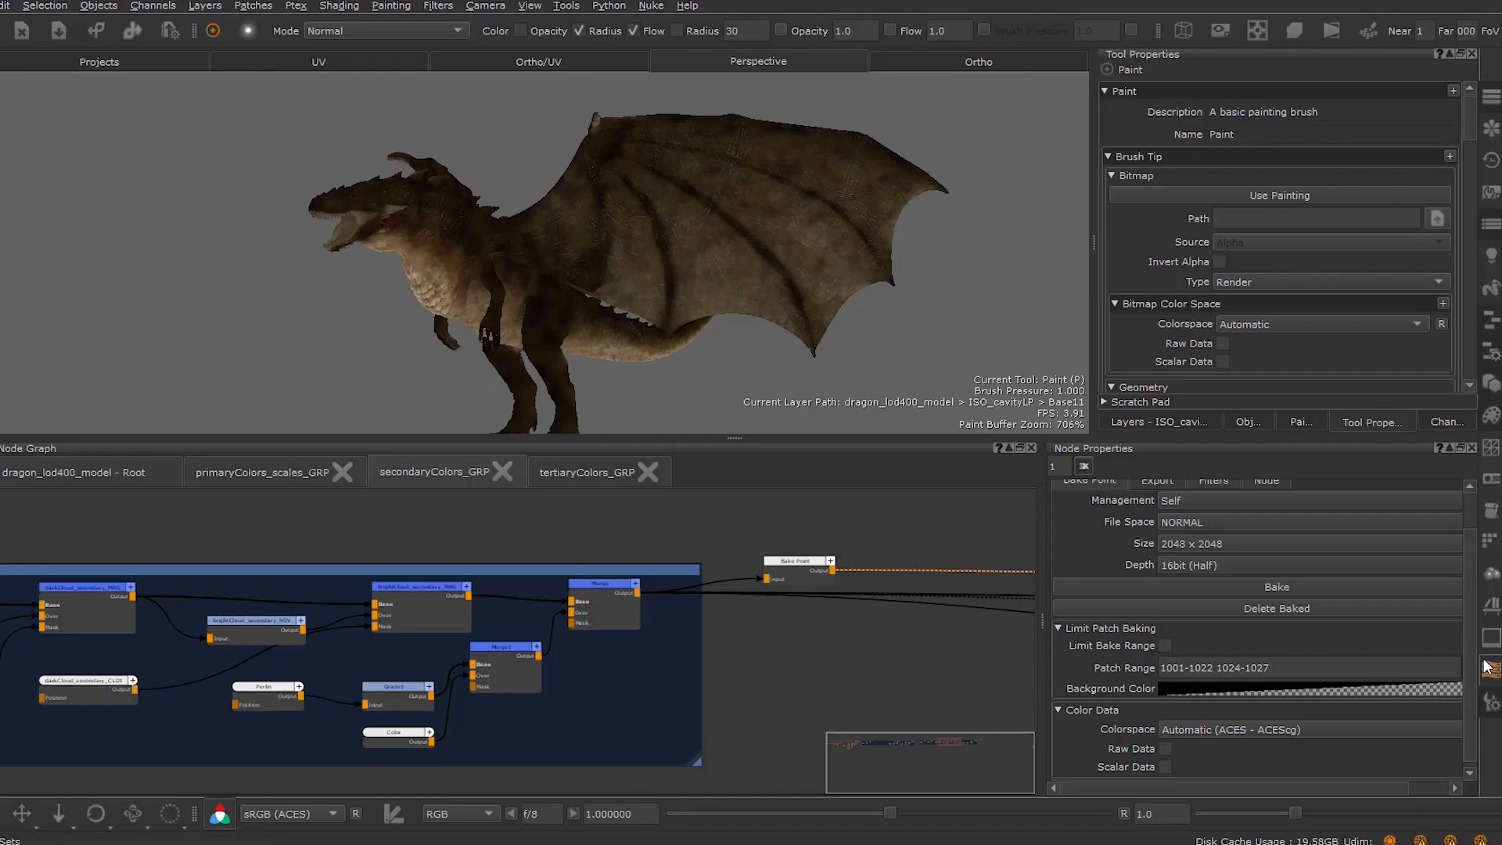
scroll(1244, 634, "up", 2)
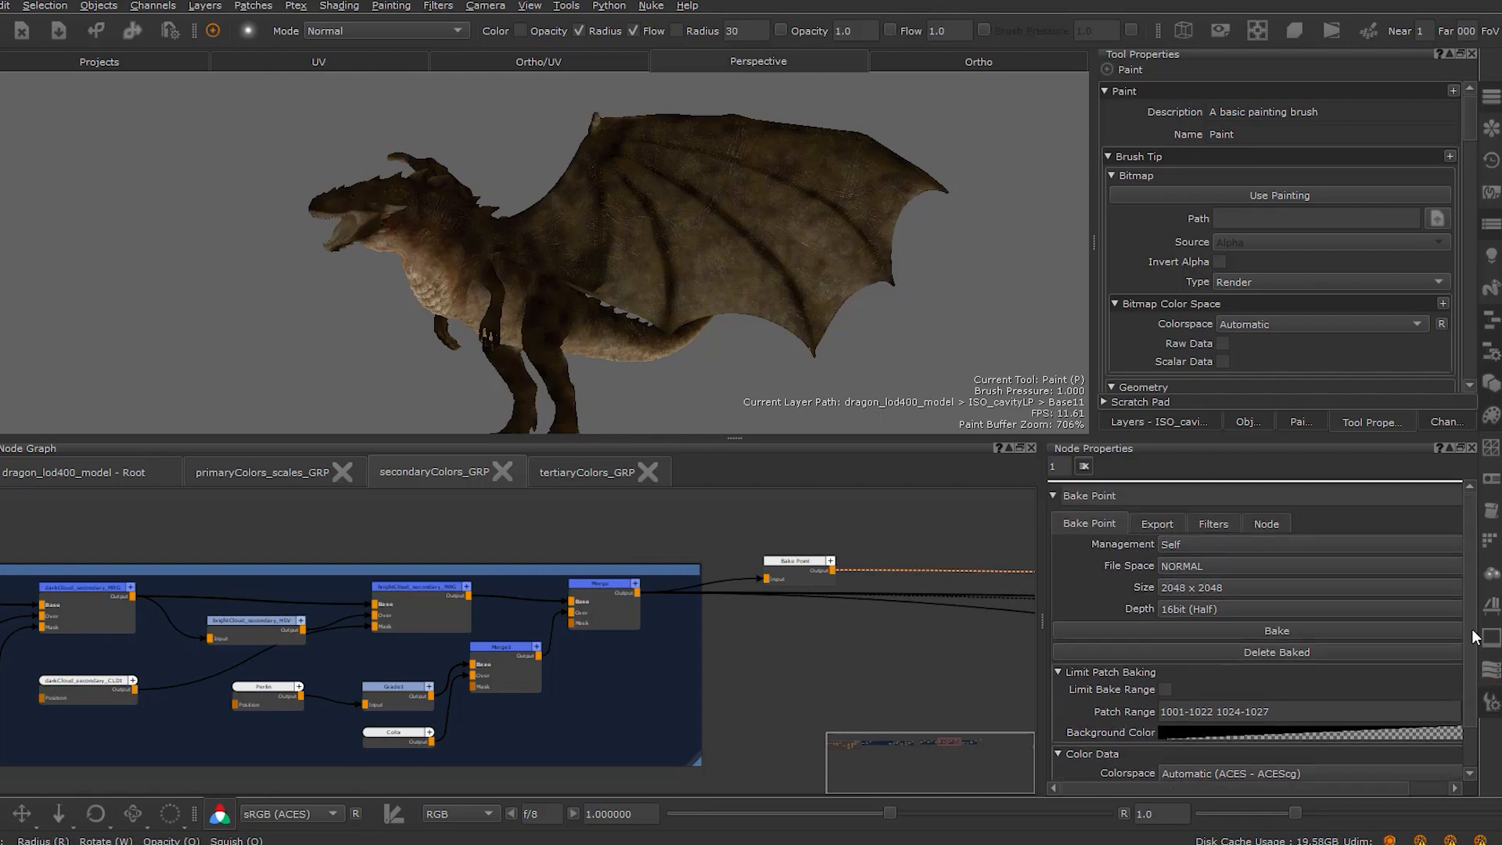
left_click(1241, 628)
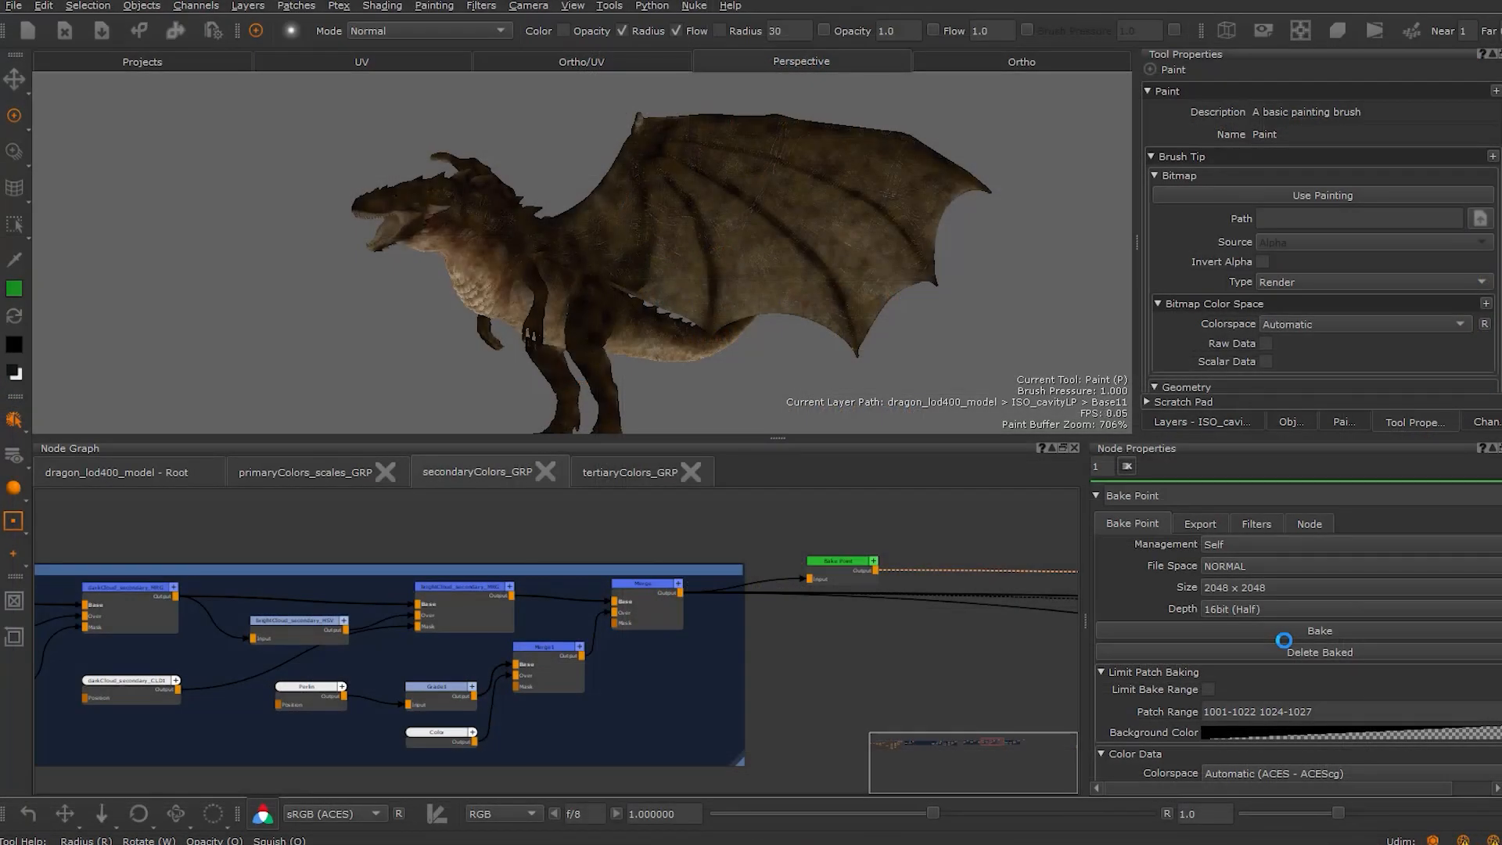
scroll(814, 593, "up", 5)
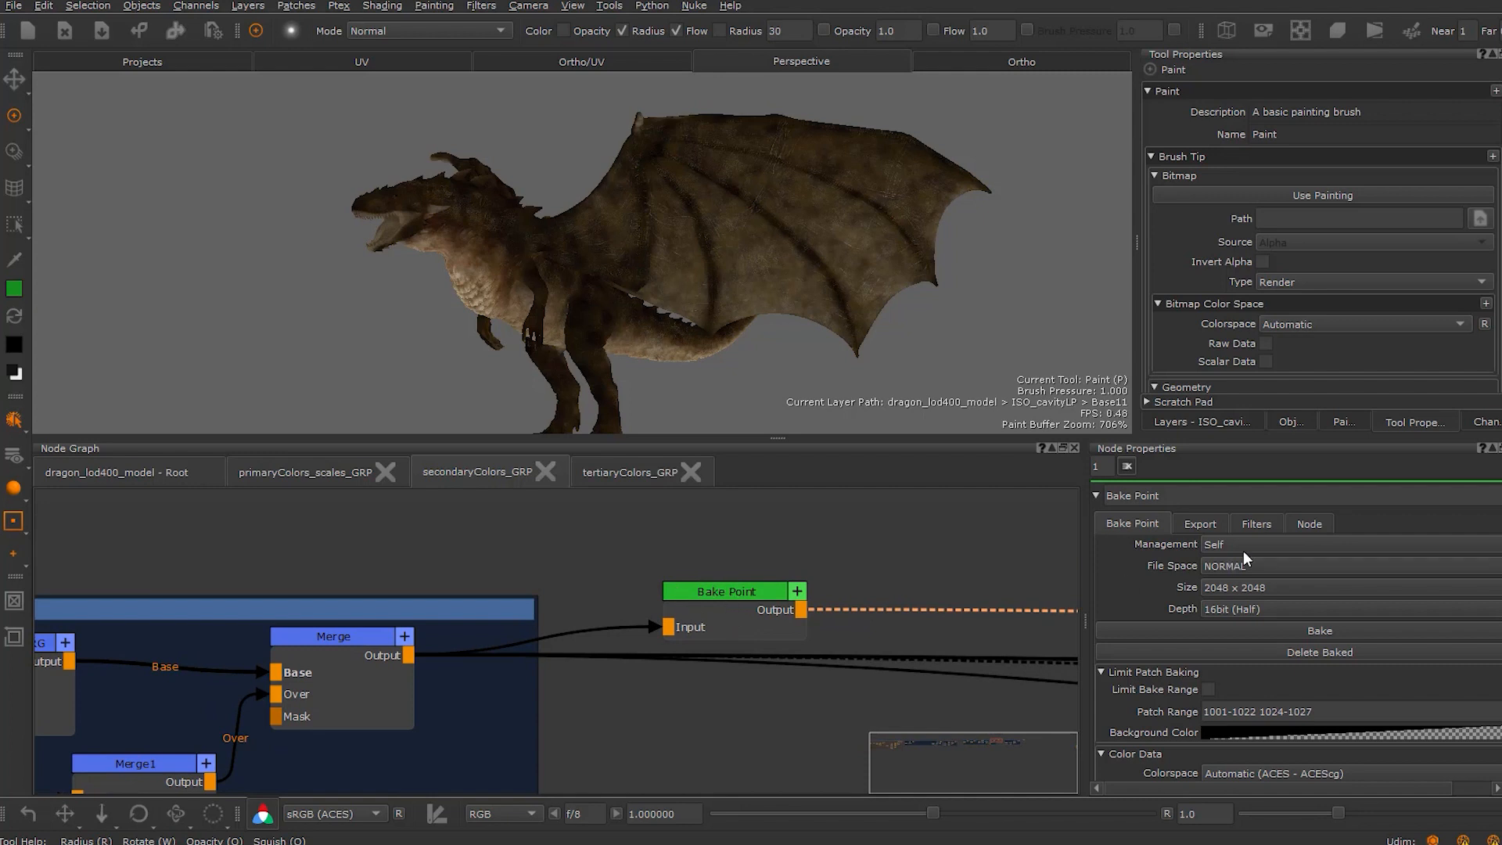
Add a Gaussian filter and an Emboss filter to the baked bake point's filter stack.
left_click(1272, 524)
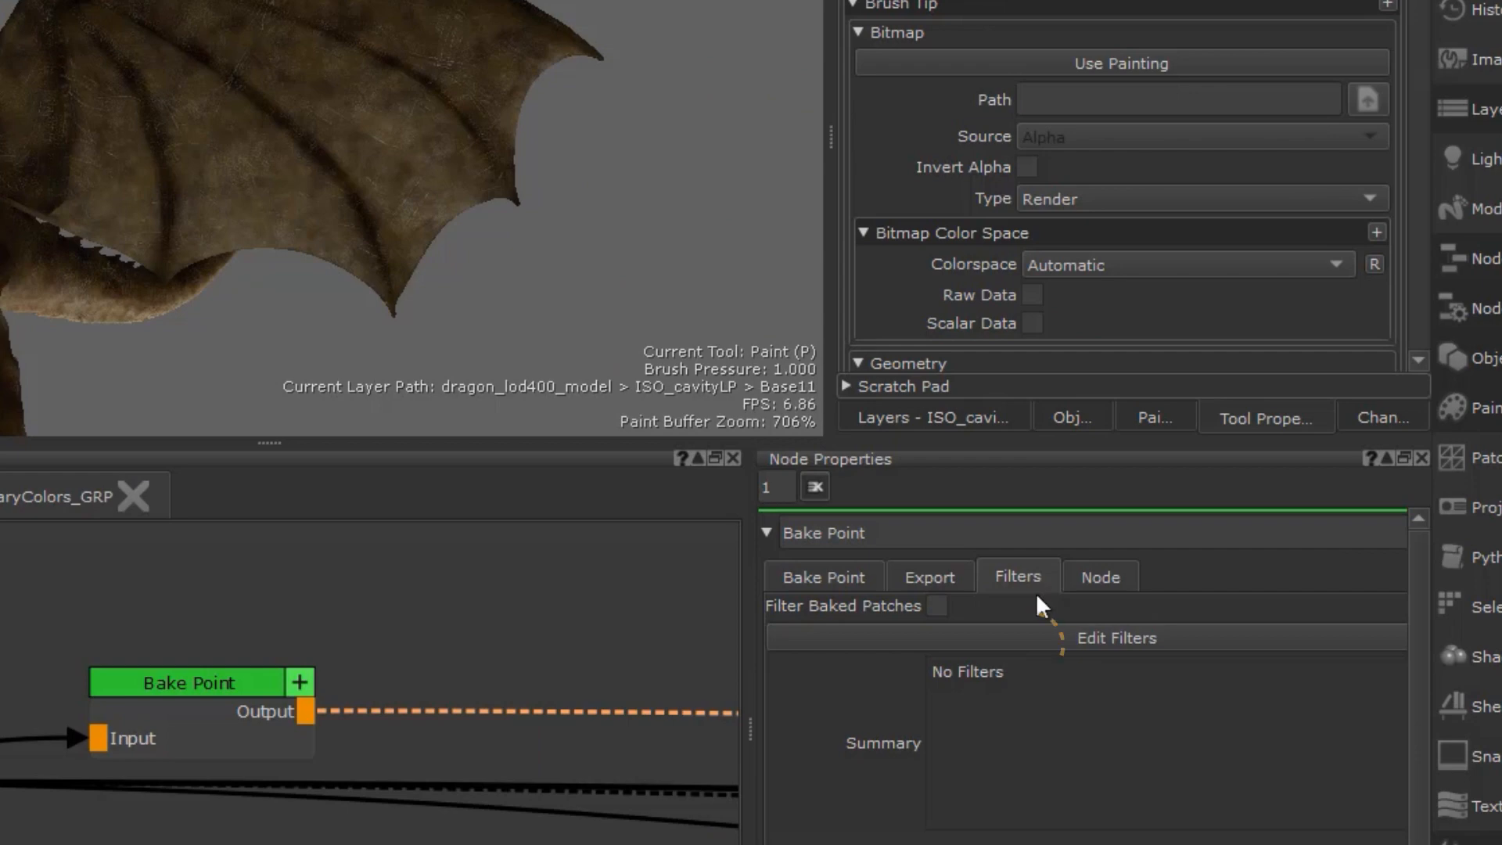
left_click(1027, 632)
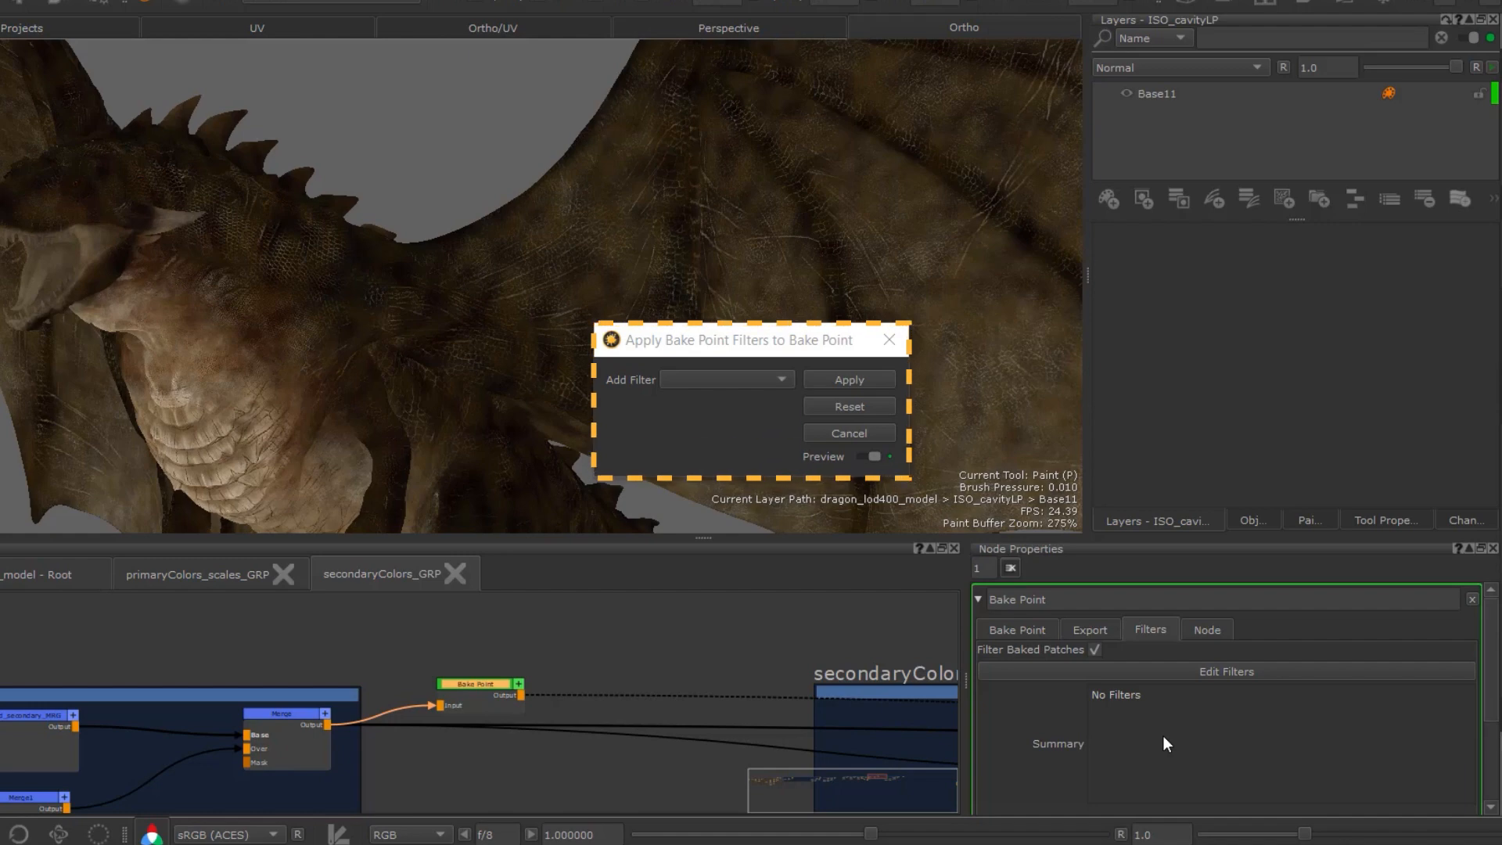
left_click(757, 380)
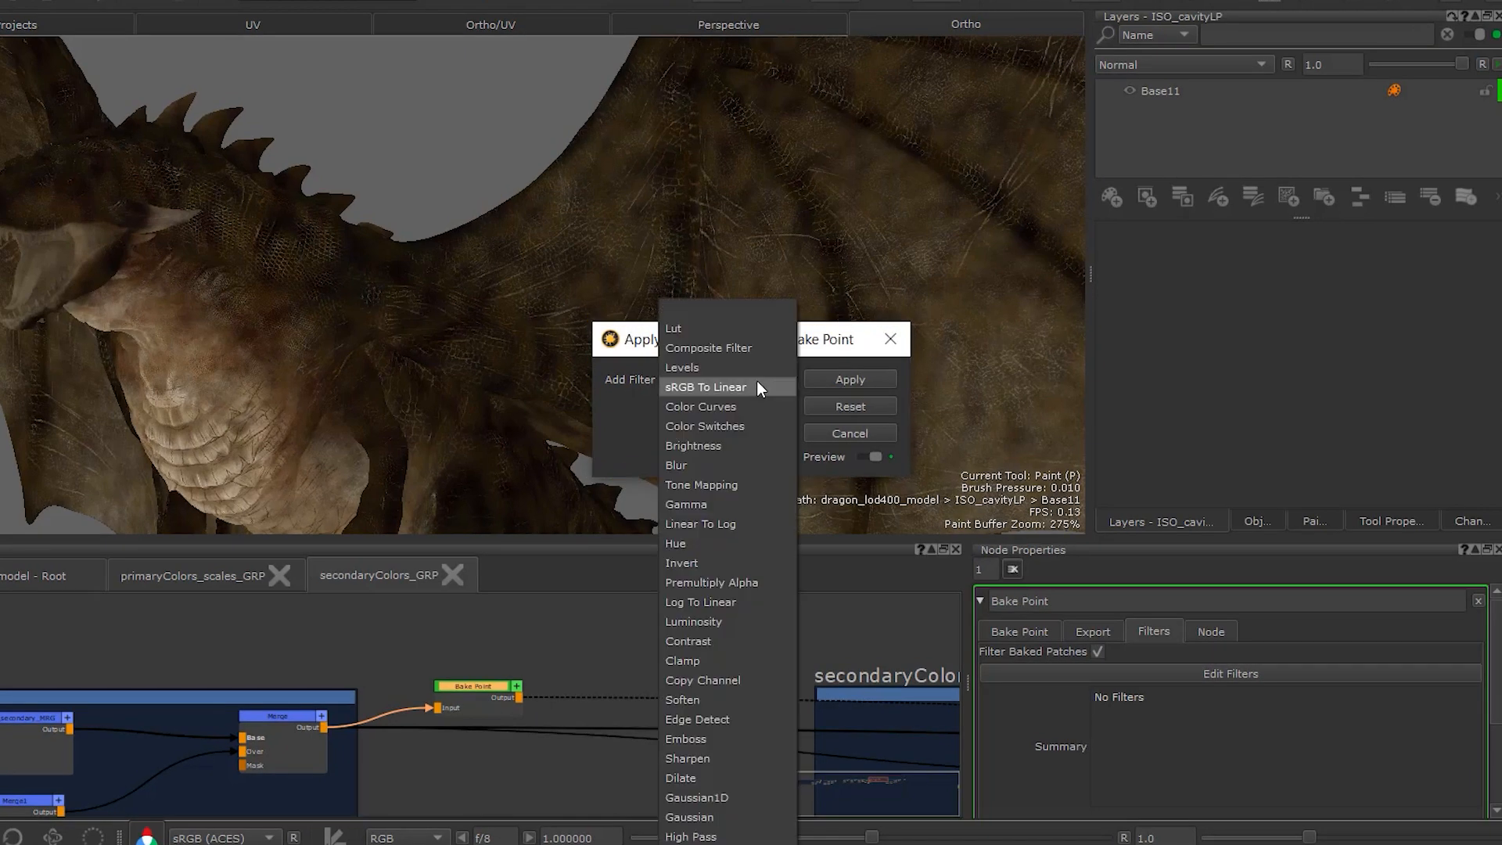
left_click(732, 815)
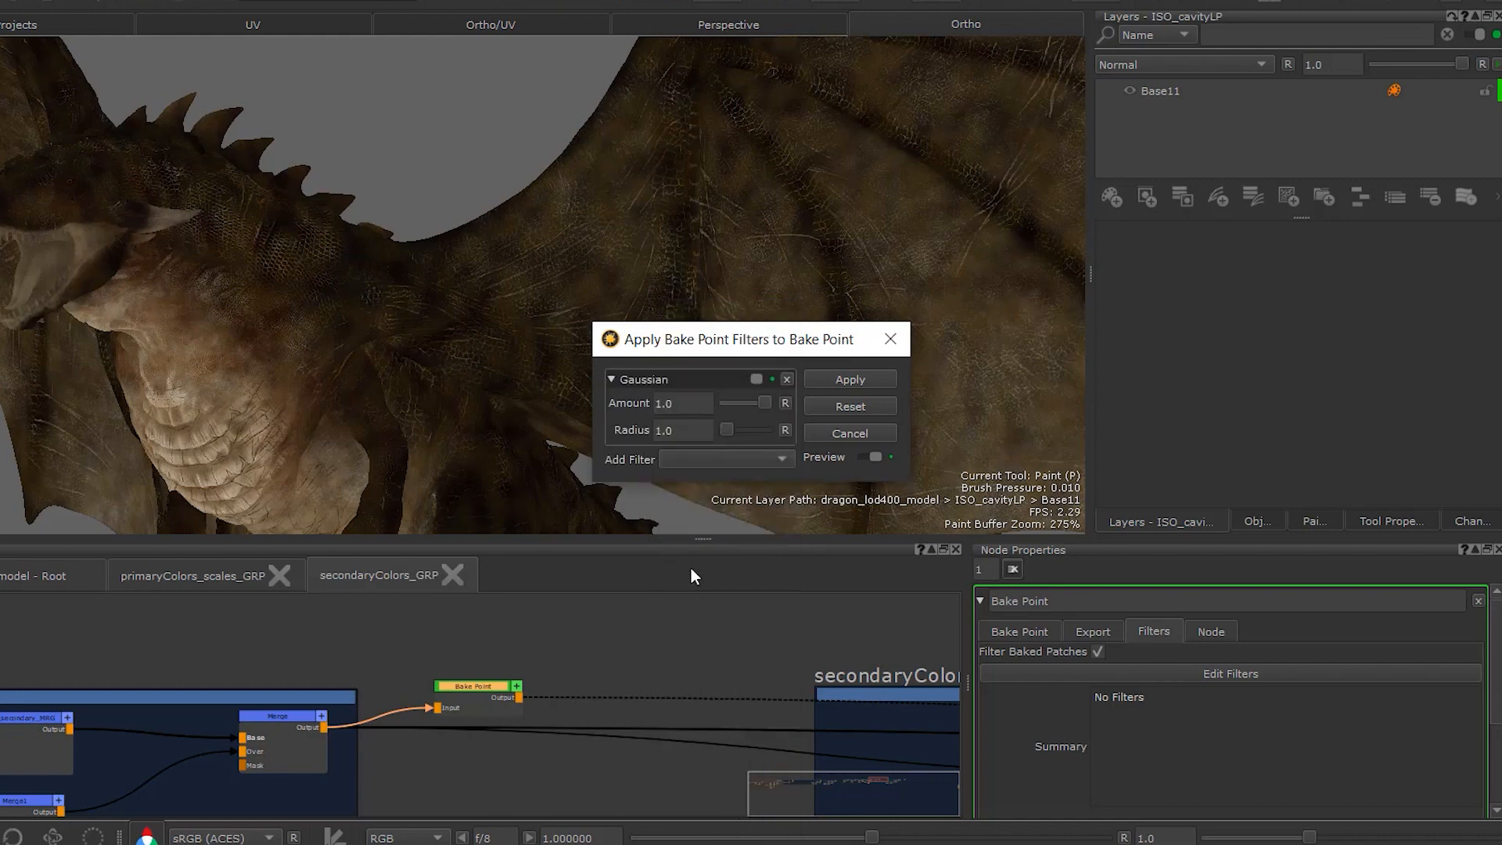
left_click(688, 460)
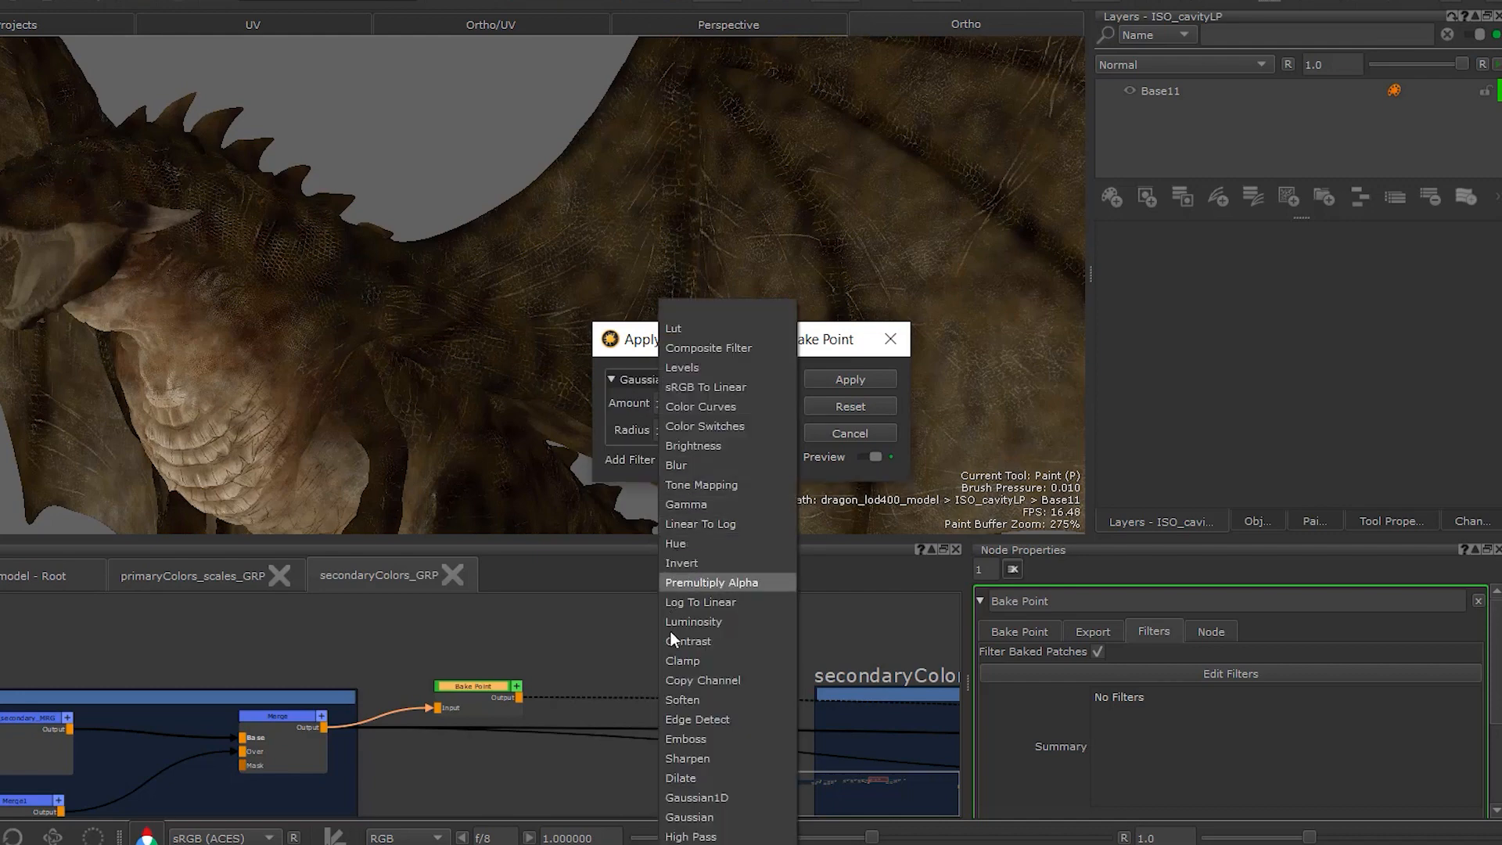
left_click(678, 739)
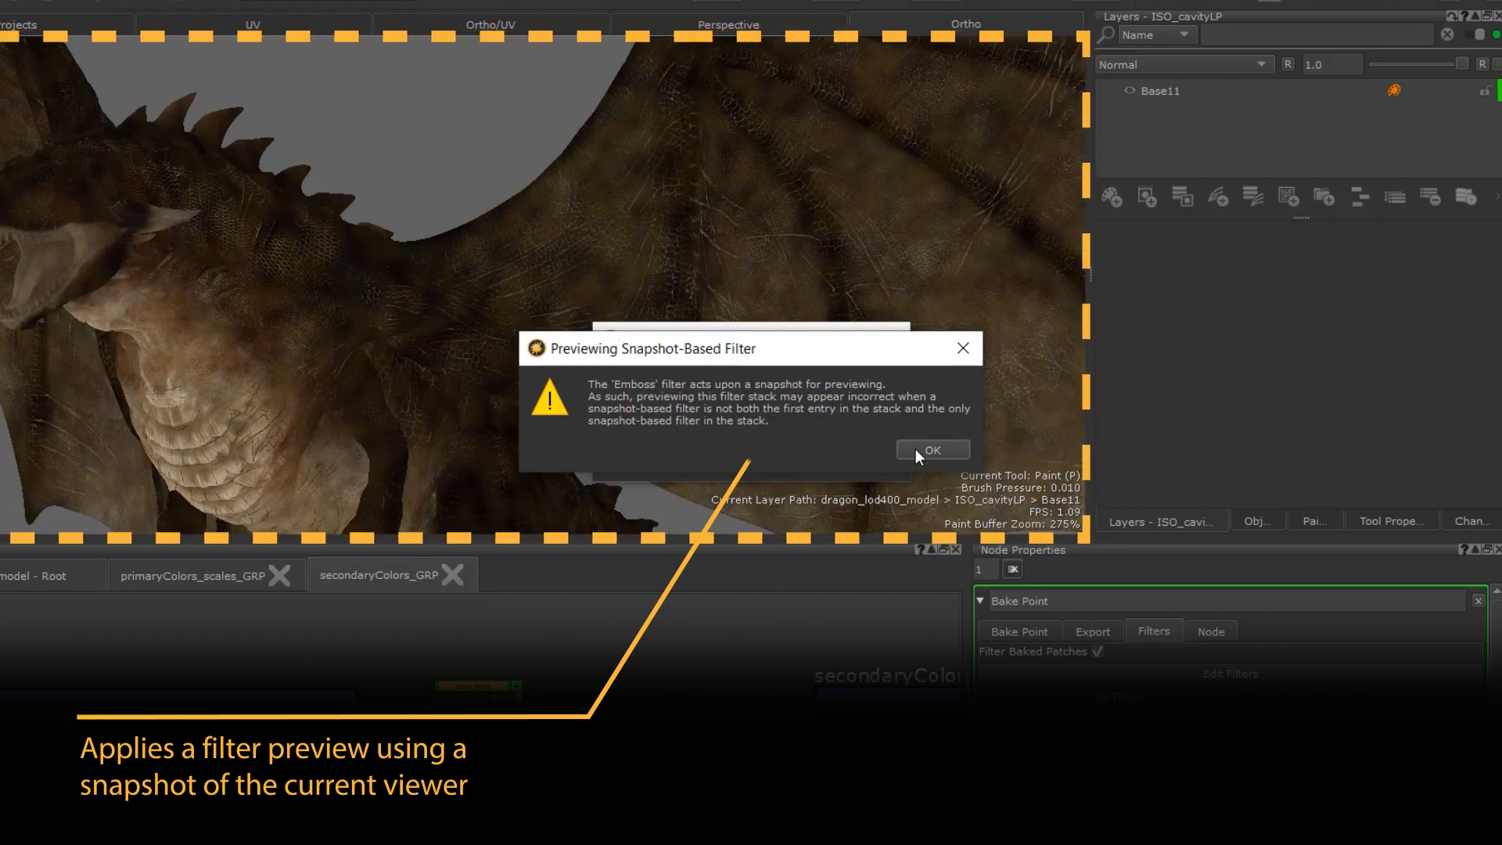
left_click(915, 450)
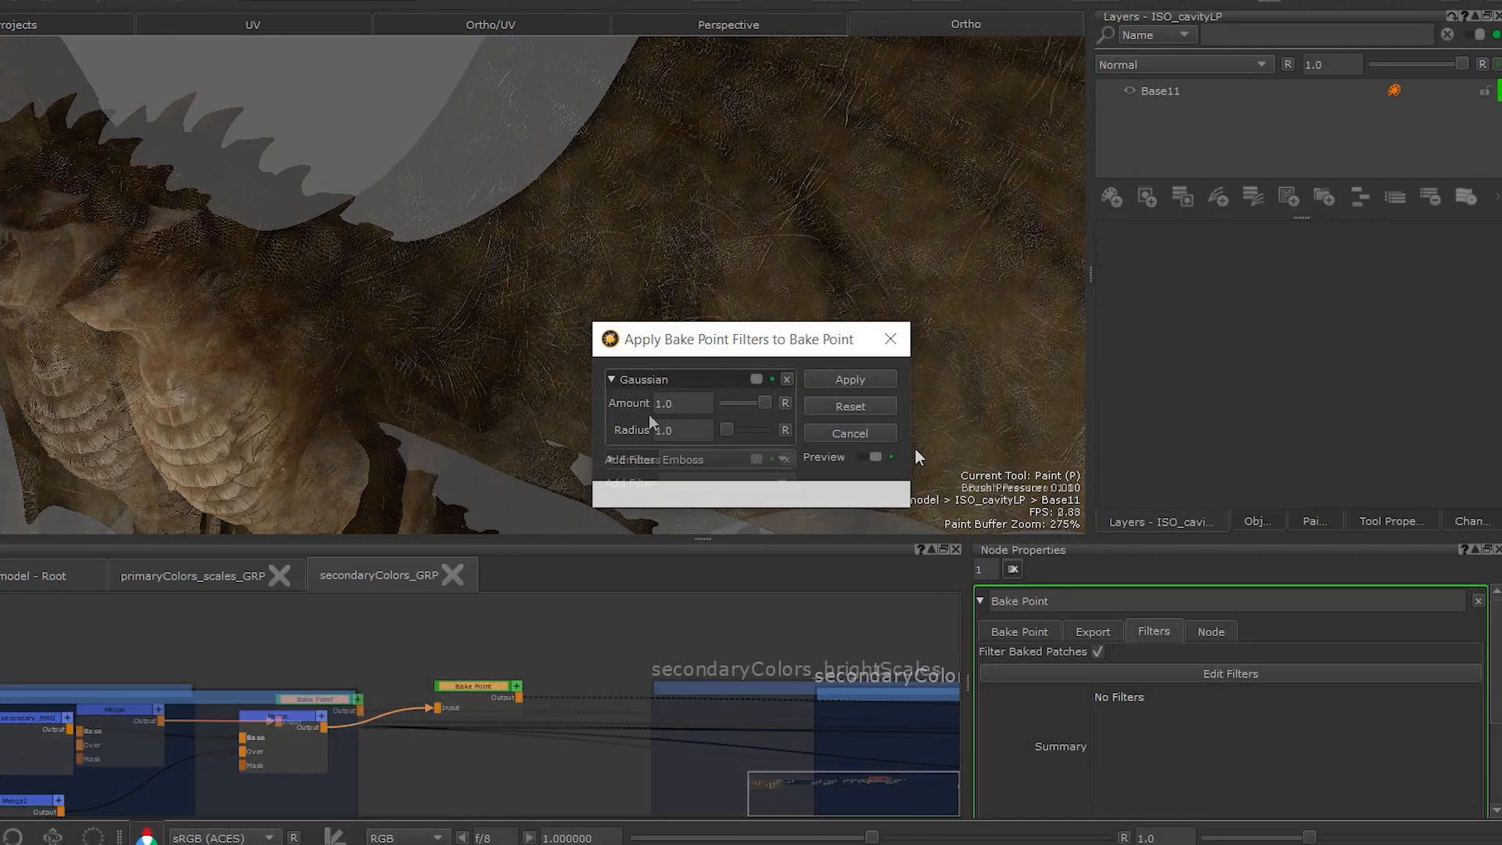
Set the Gaussian filter's radius to about 30.96, compare the result using the preview, and apply the filters to the bake point.
left_click_drag(726, 428, 744, 429)
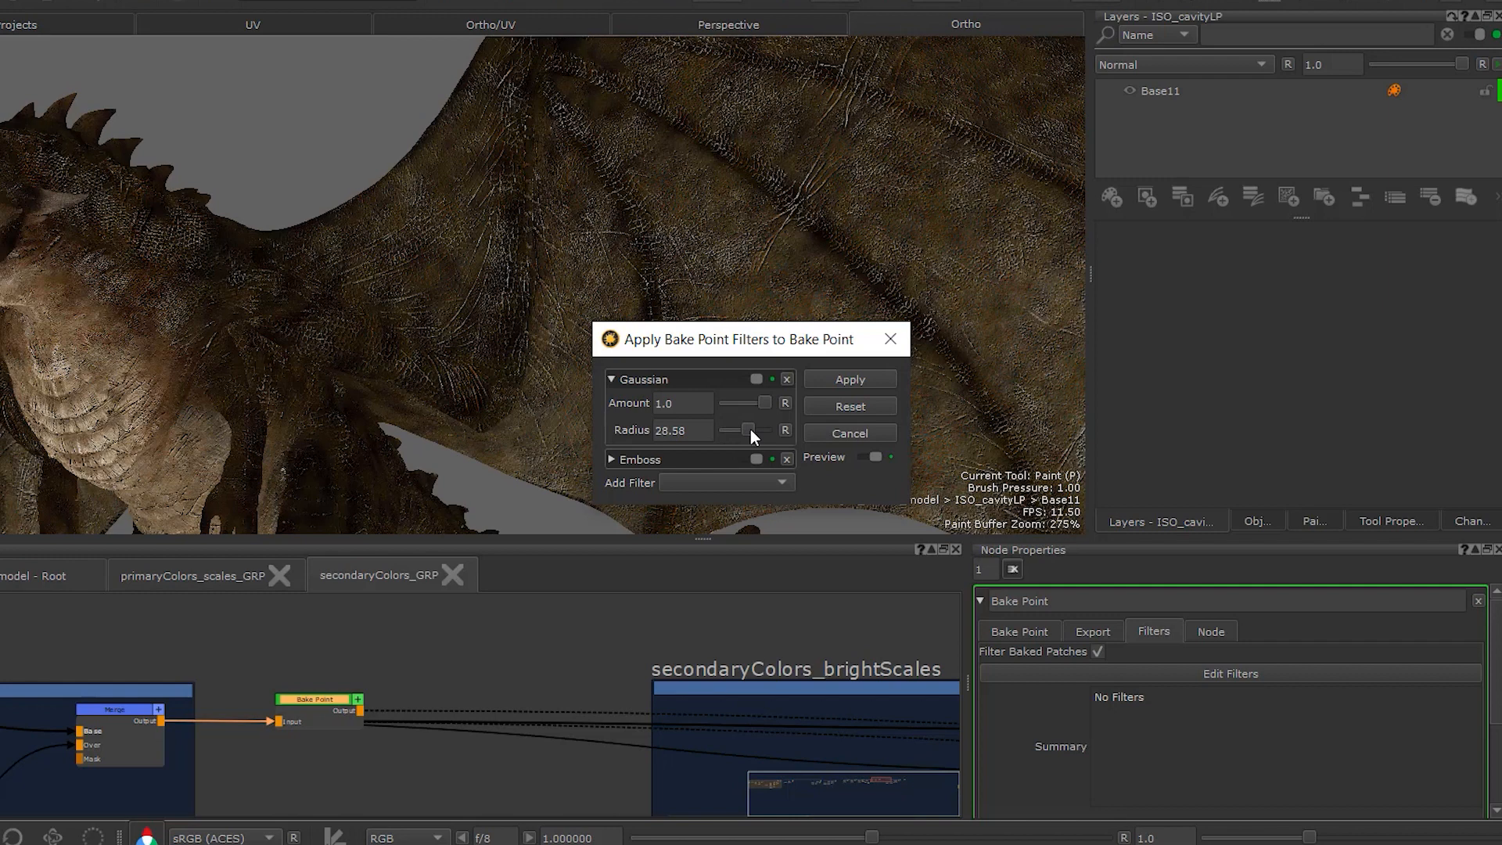
left_click_drag(750, 429, 751, 428)
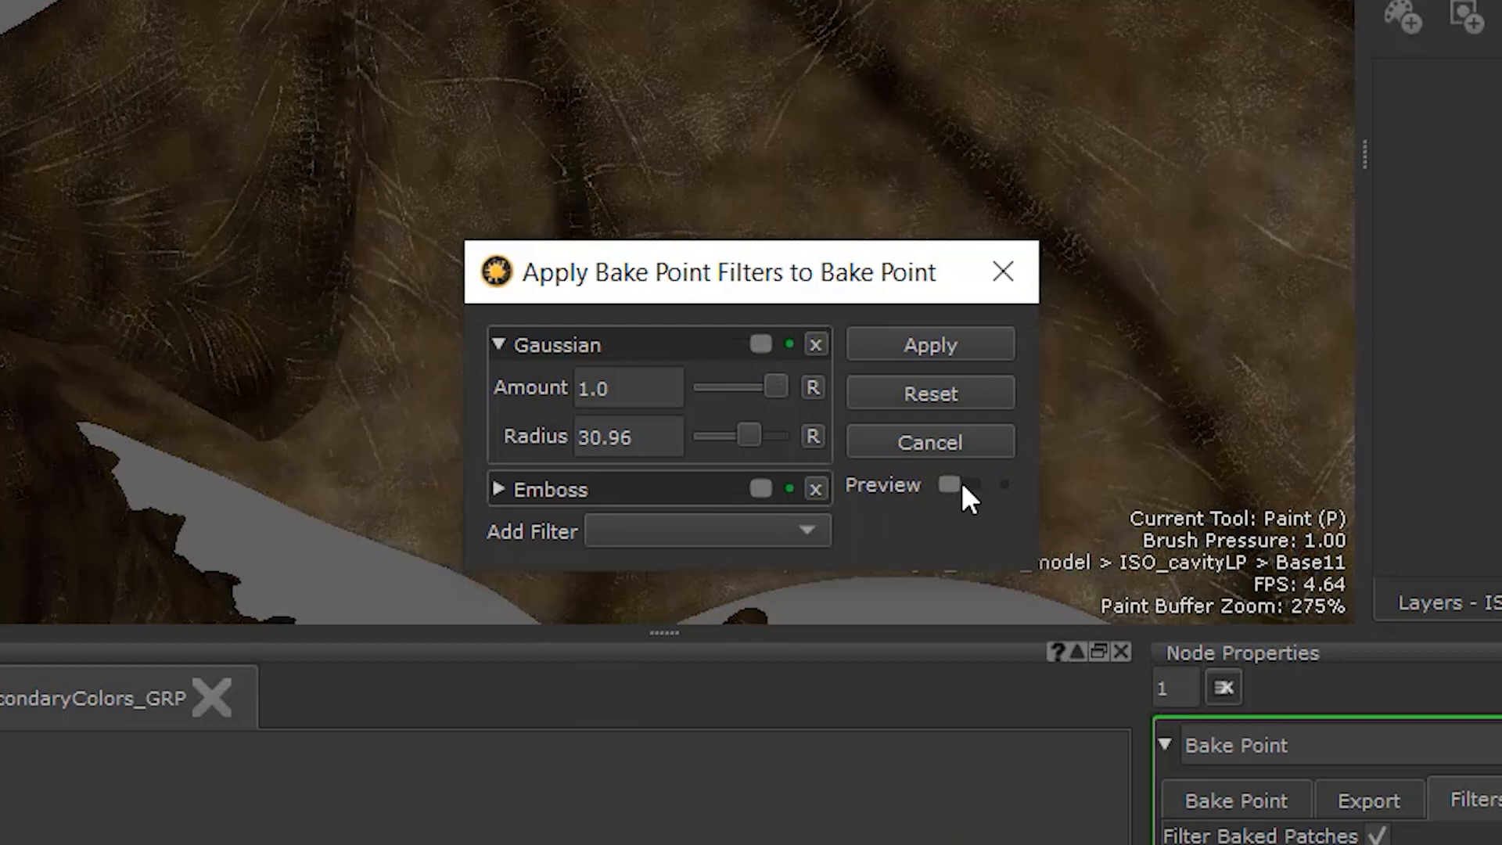
left_click(961, 484)
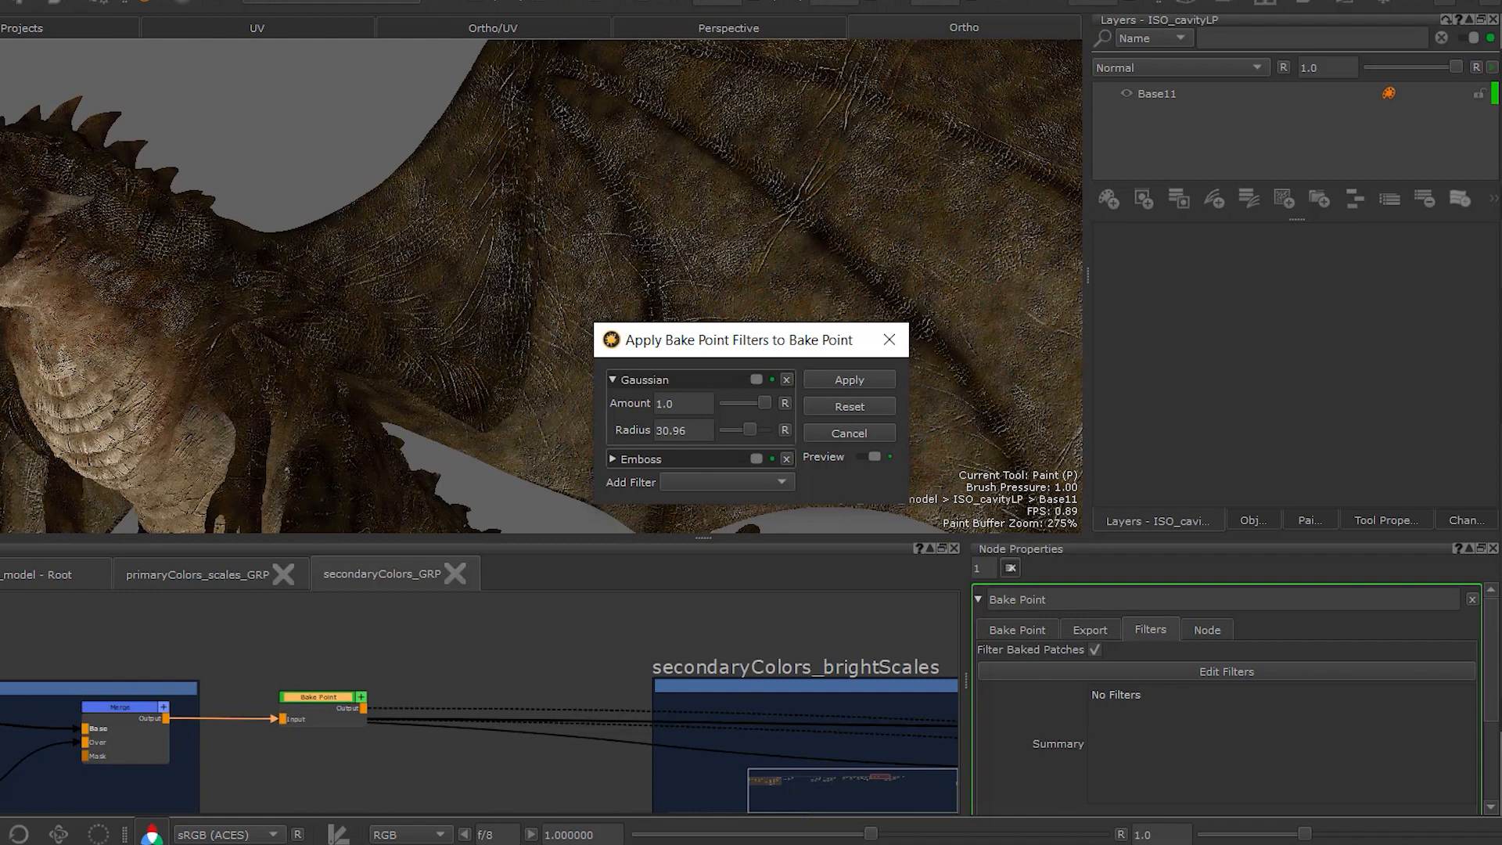
left_click(838, 382)
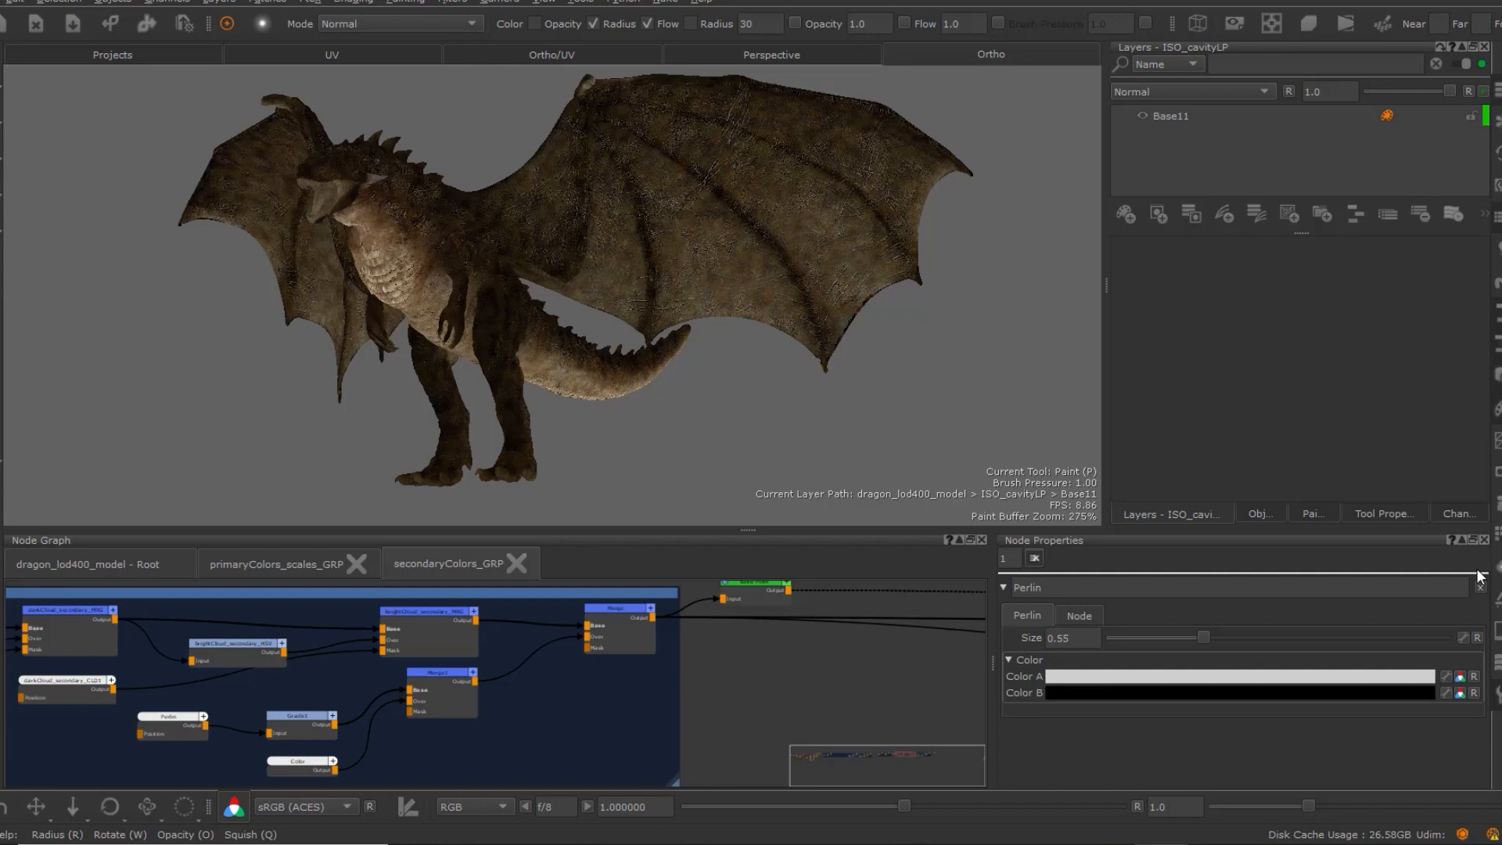
Create a second 2048 x 2048, 16bit (Half) bake point and insert it between the Merge1 and Merge nodes.
left_click(813, 697)
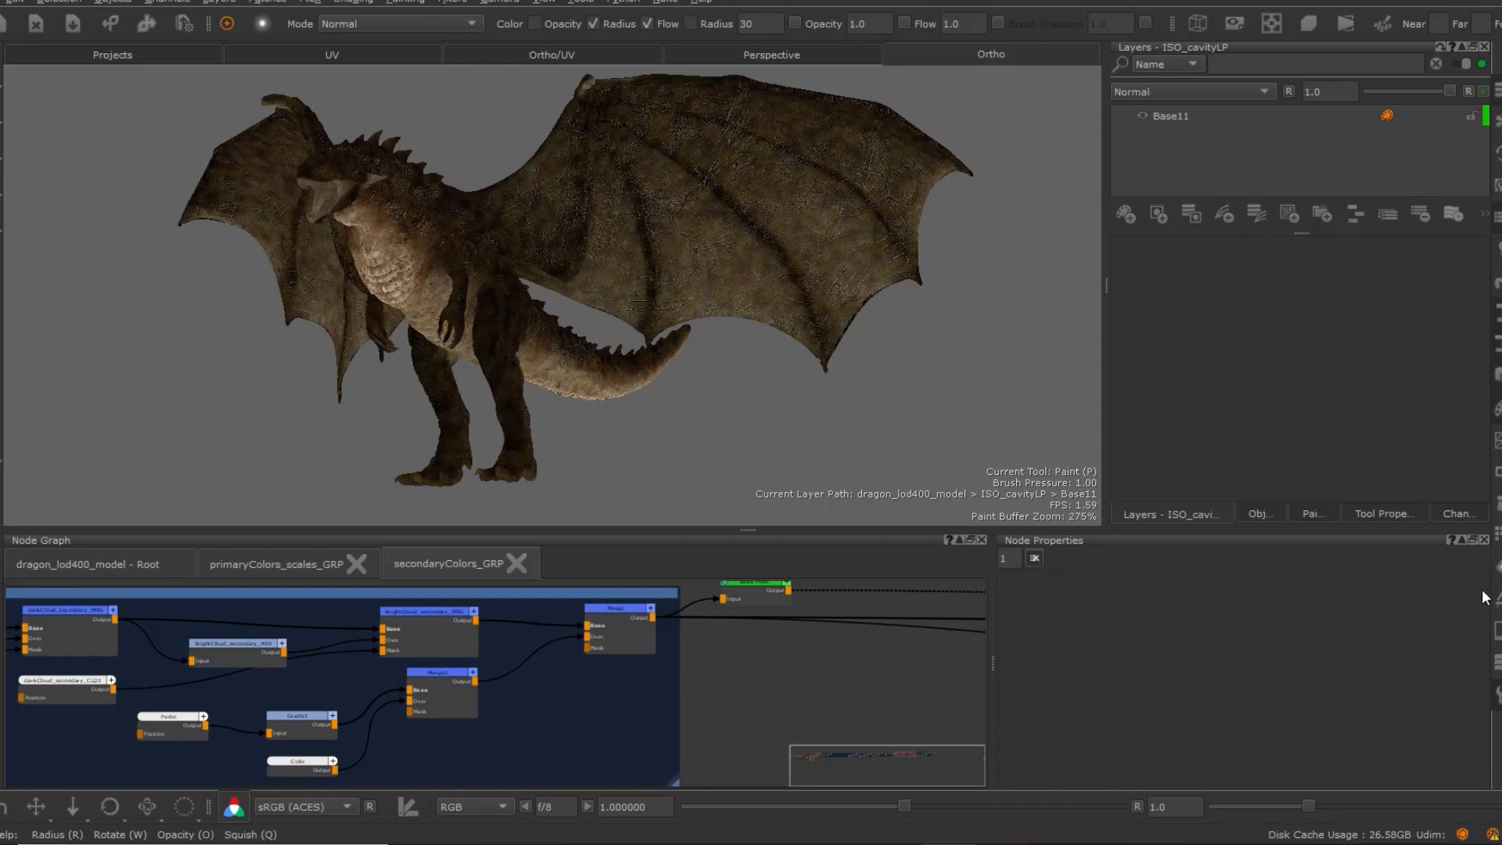
key("Tab")
type("bak")
key("Return")
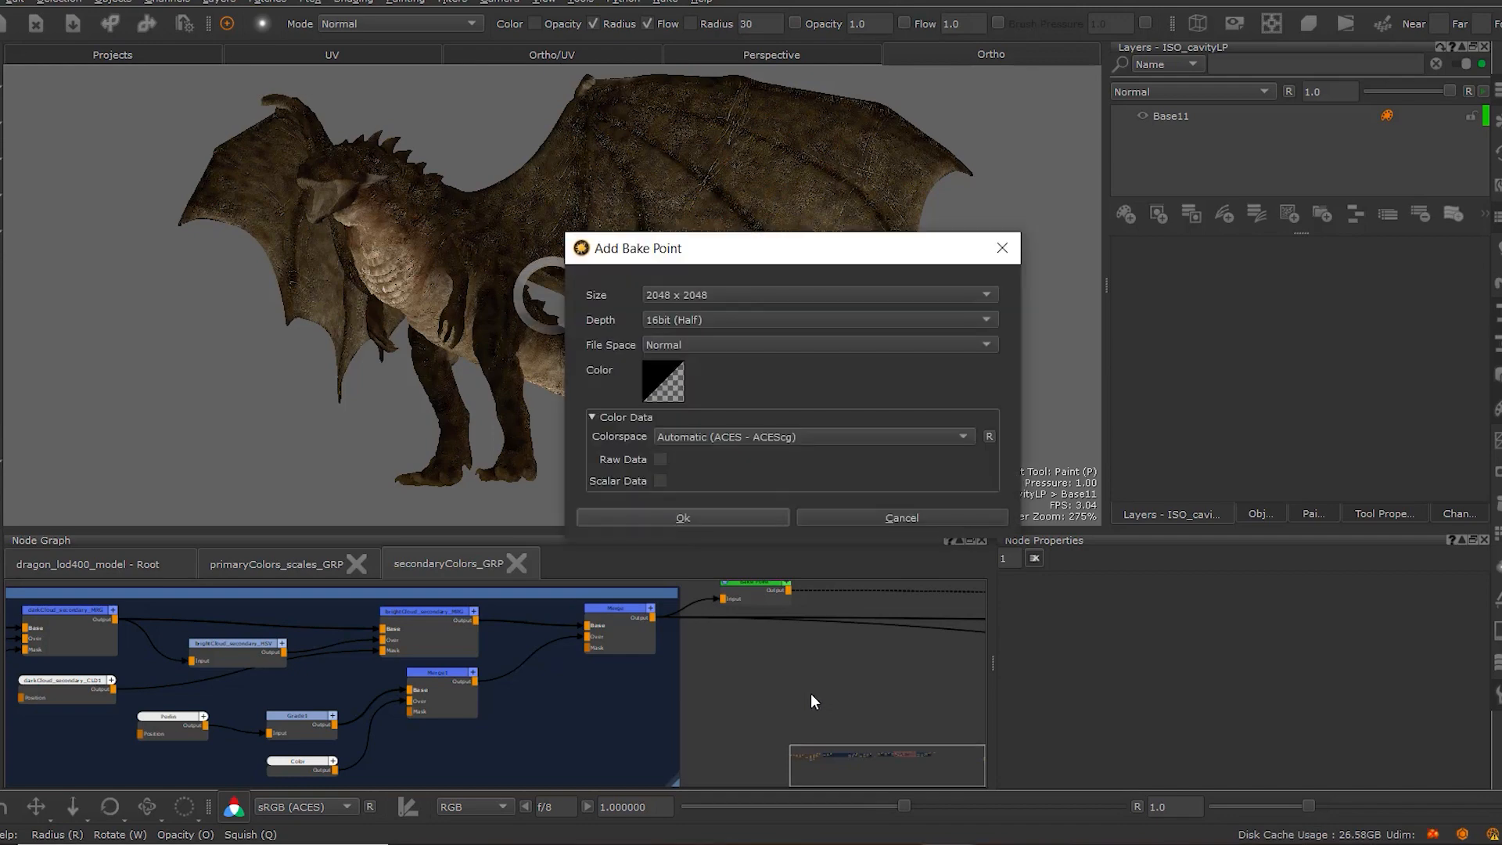
left_click(762, 522)
left_click_drag(866, 701, 594, 632)
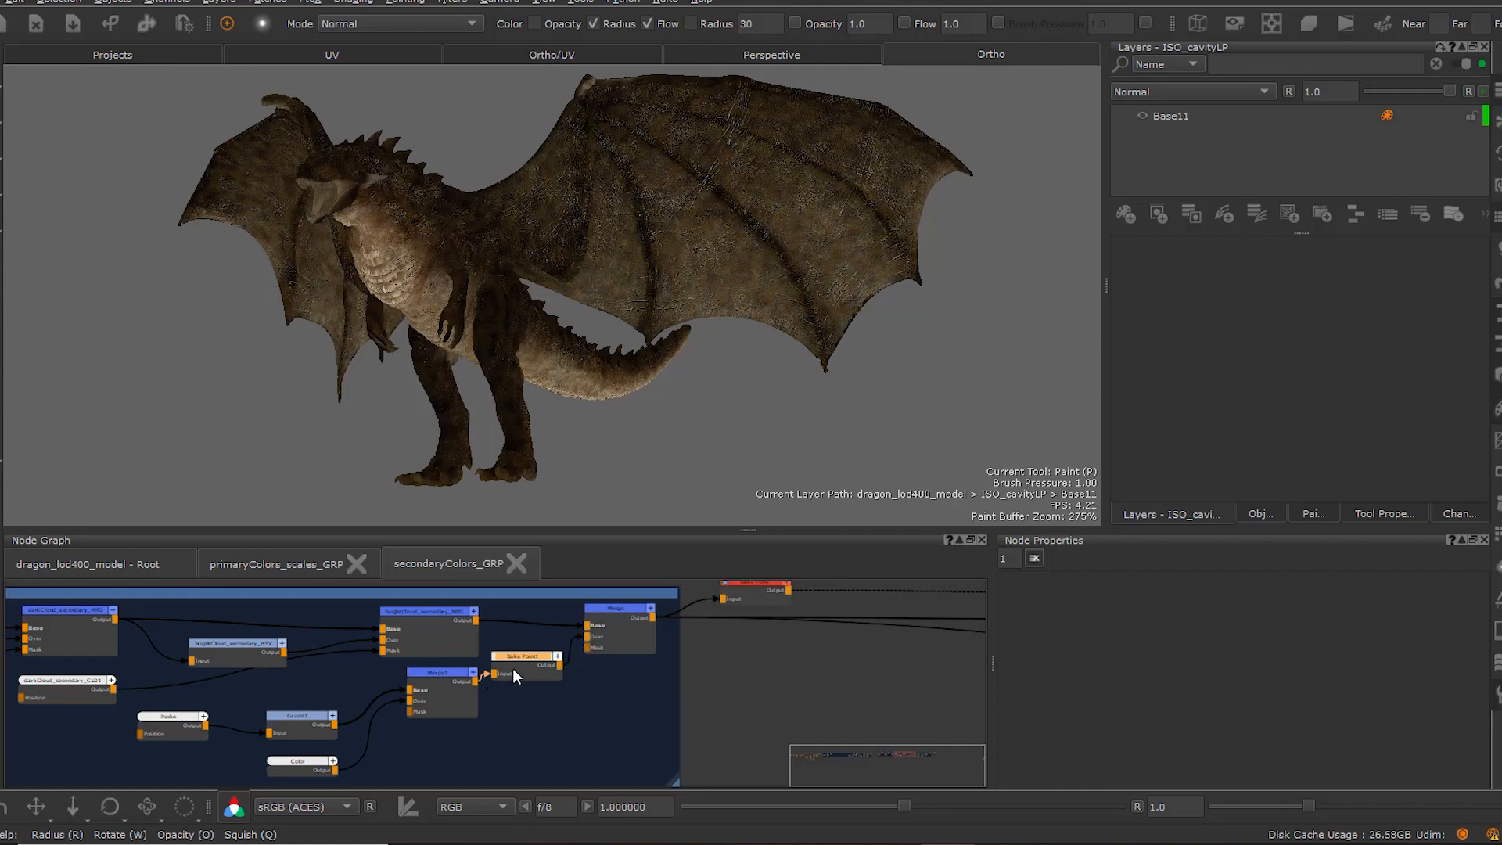
Bake the new bake point after Merge1, and rebake the downstream bake point after the Merge node.
double_click(536, 656)
left_click(1185, 722)
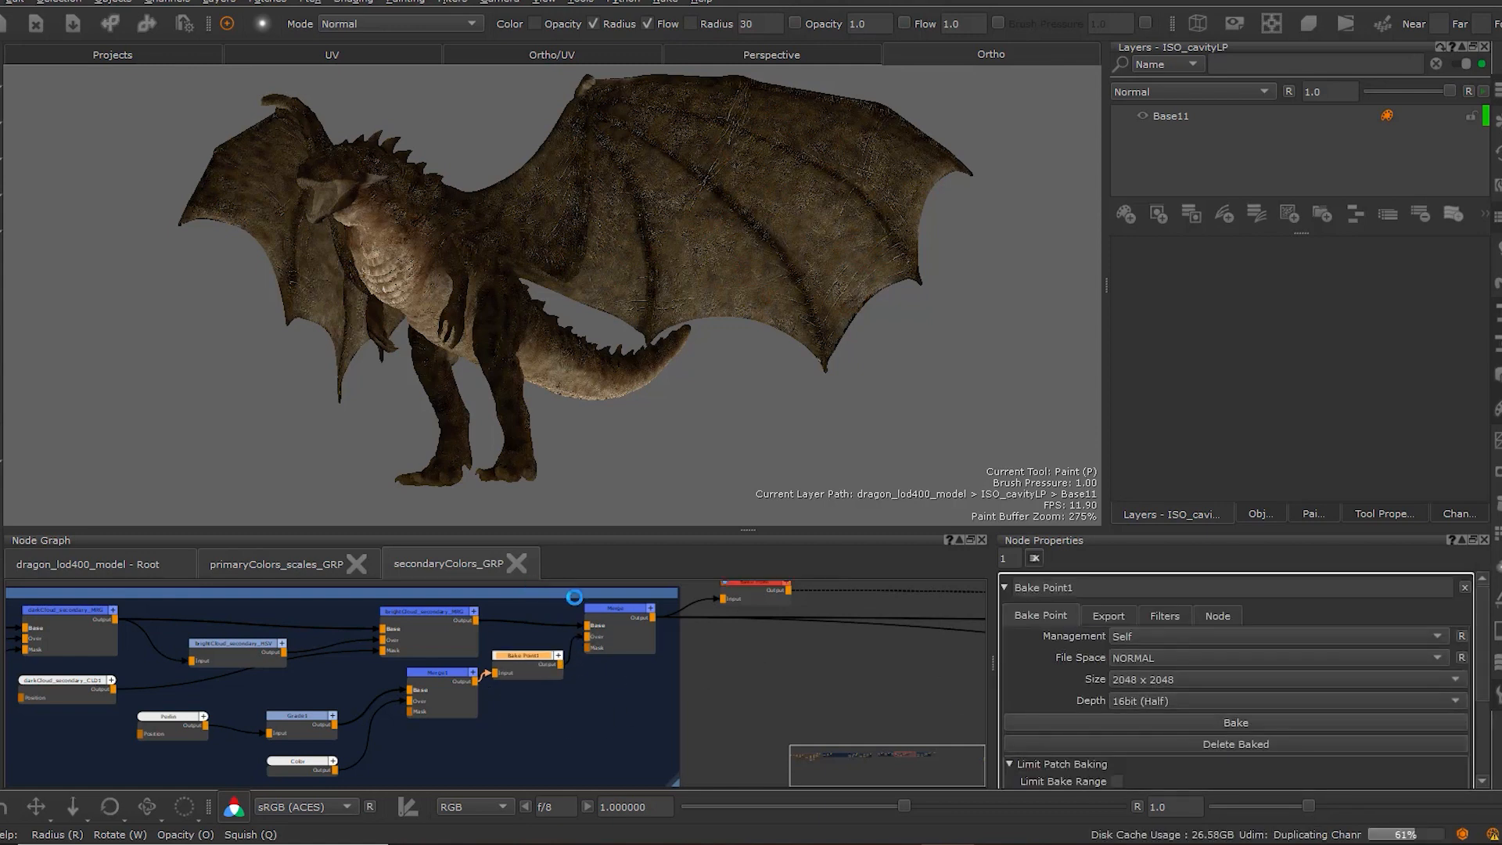
double_click(763, 593)
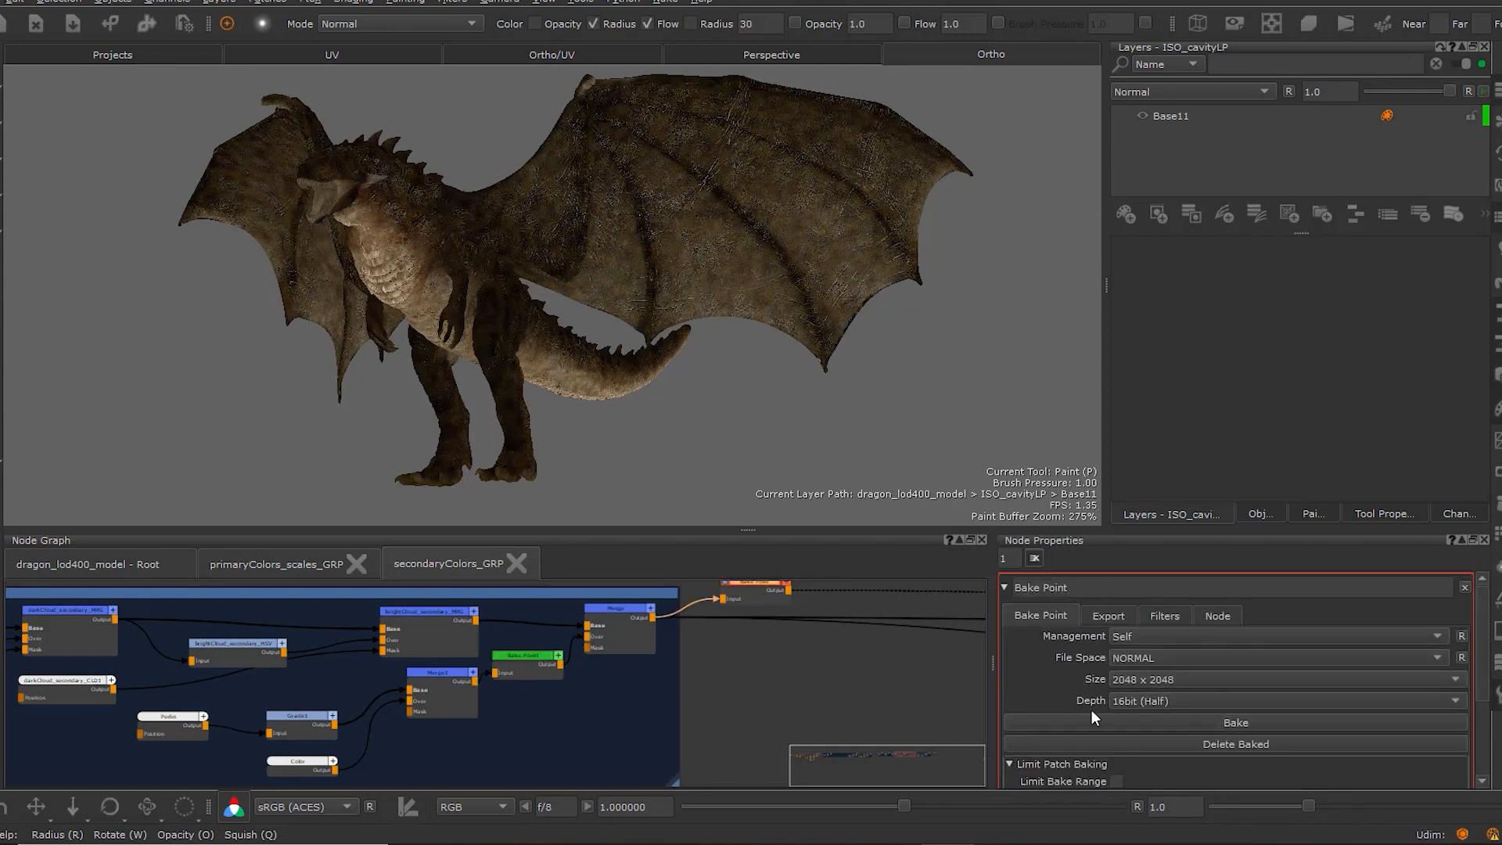
left_click(1046, 720)
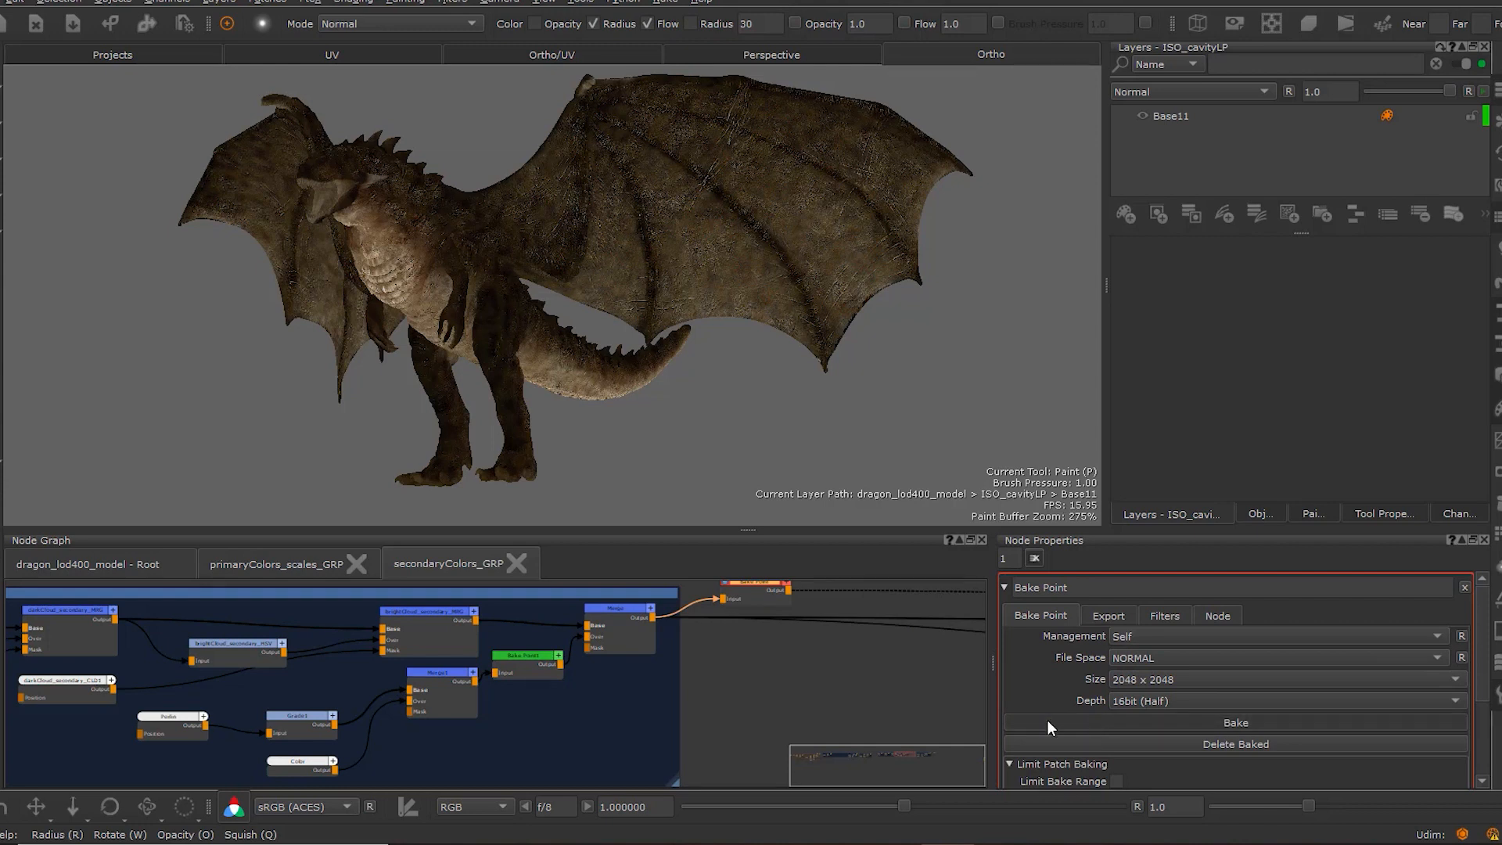
Add a Hue filter with a hue of about 276.923 to the bake point after Merge1 and apply it.
double_click(527, 675)
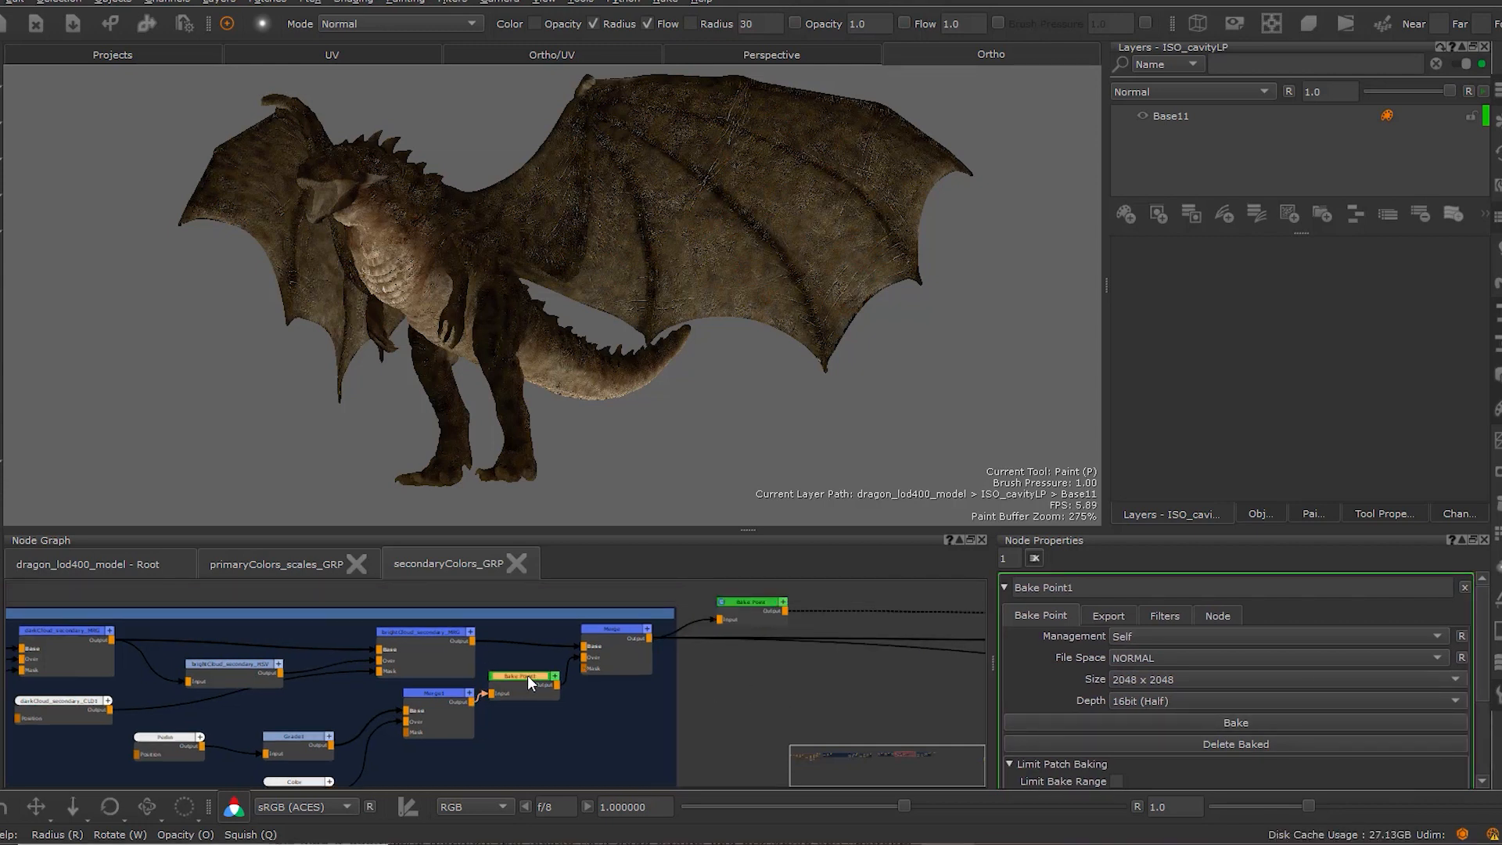
left_click(1182, 617)
left_click(1174, 657)
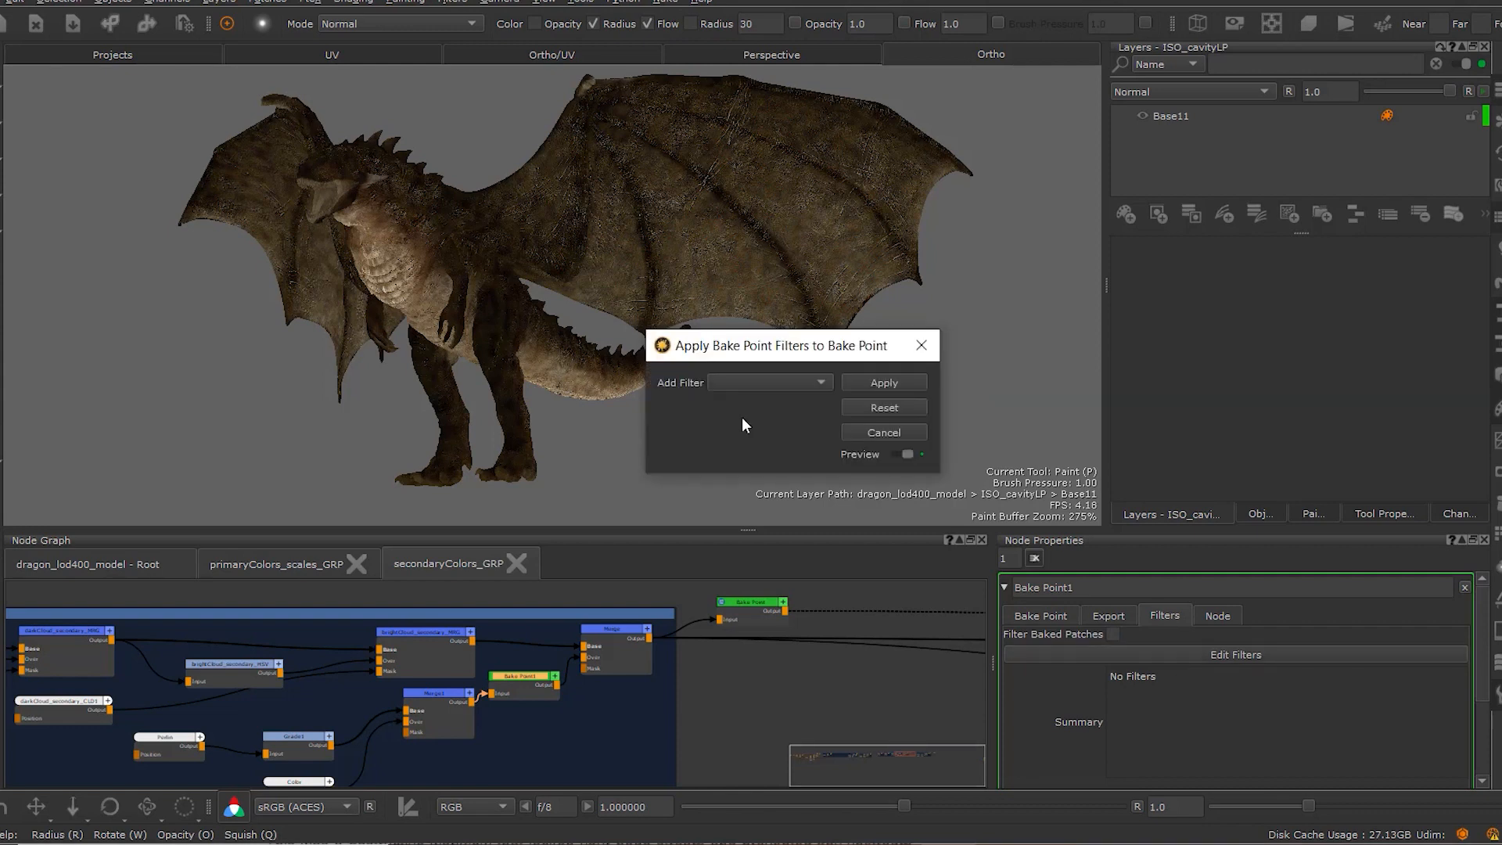
left_click(790, 385)
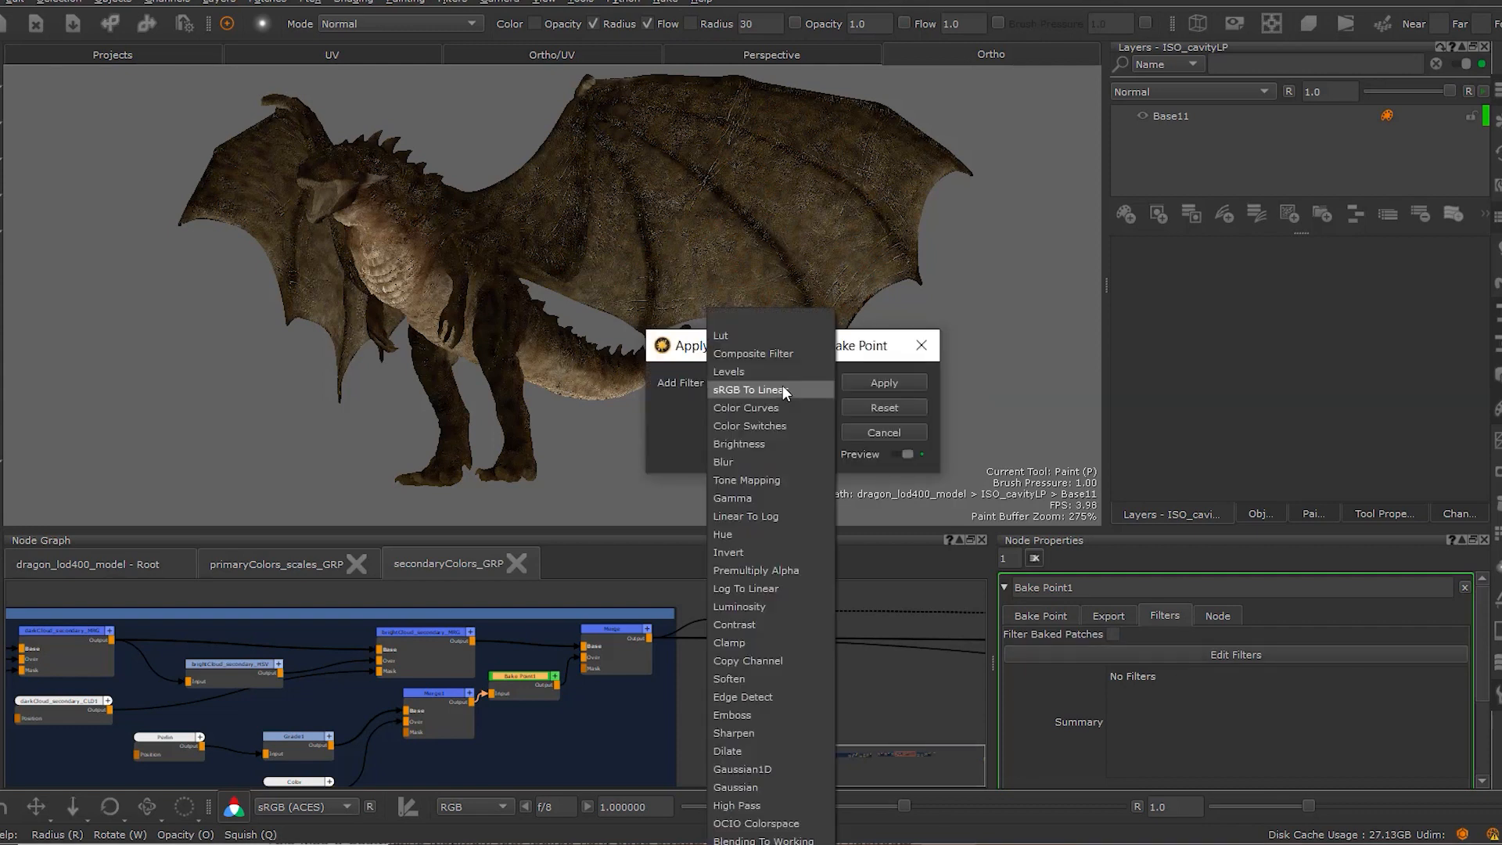
left_click(768, 531)
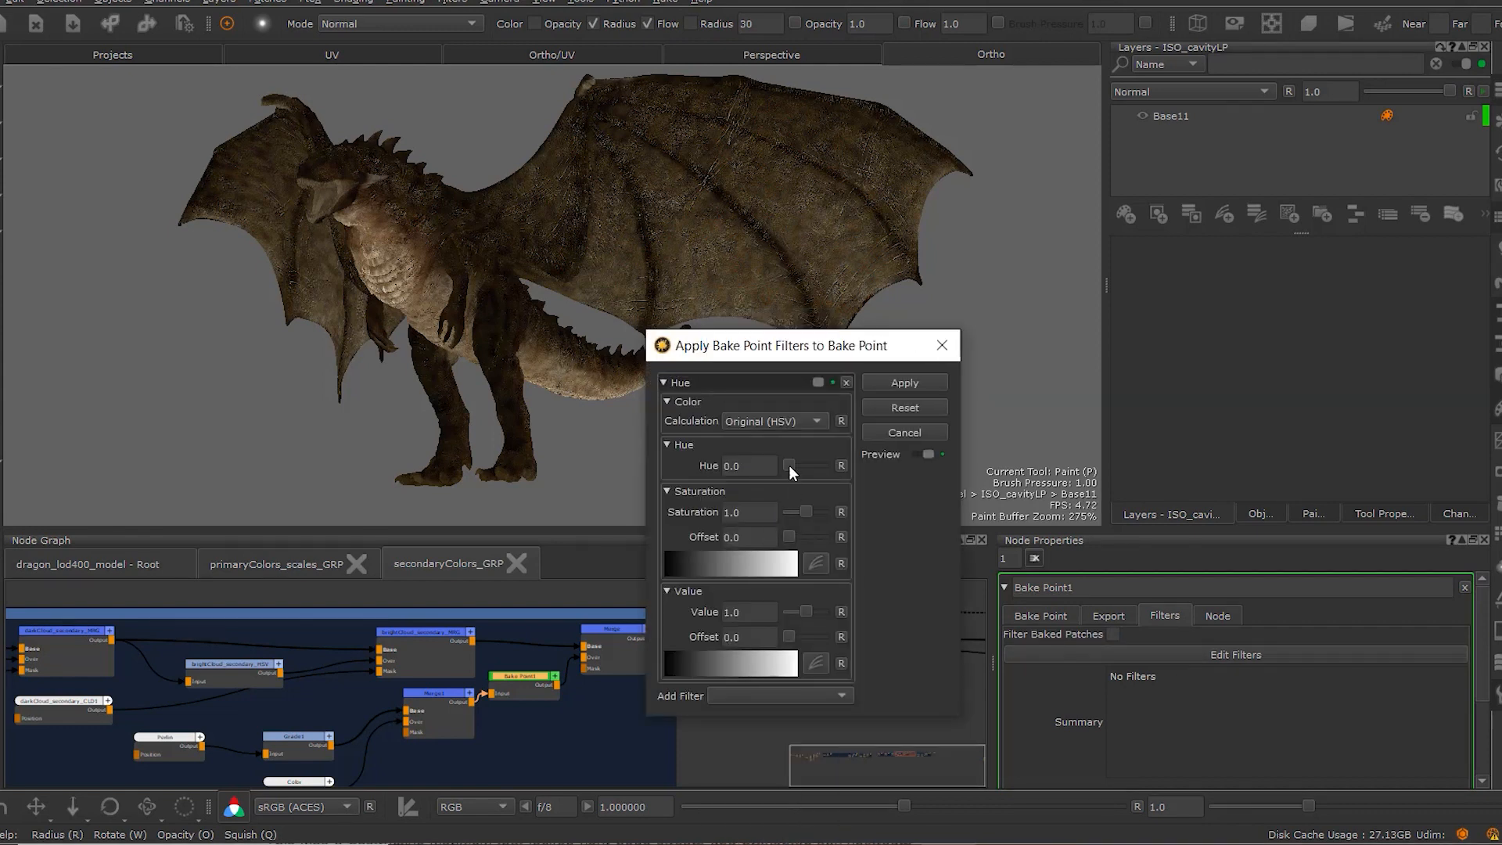
left_click_drag(789, 464, 814, 464)
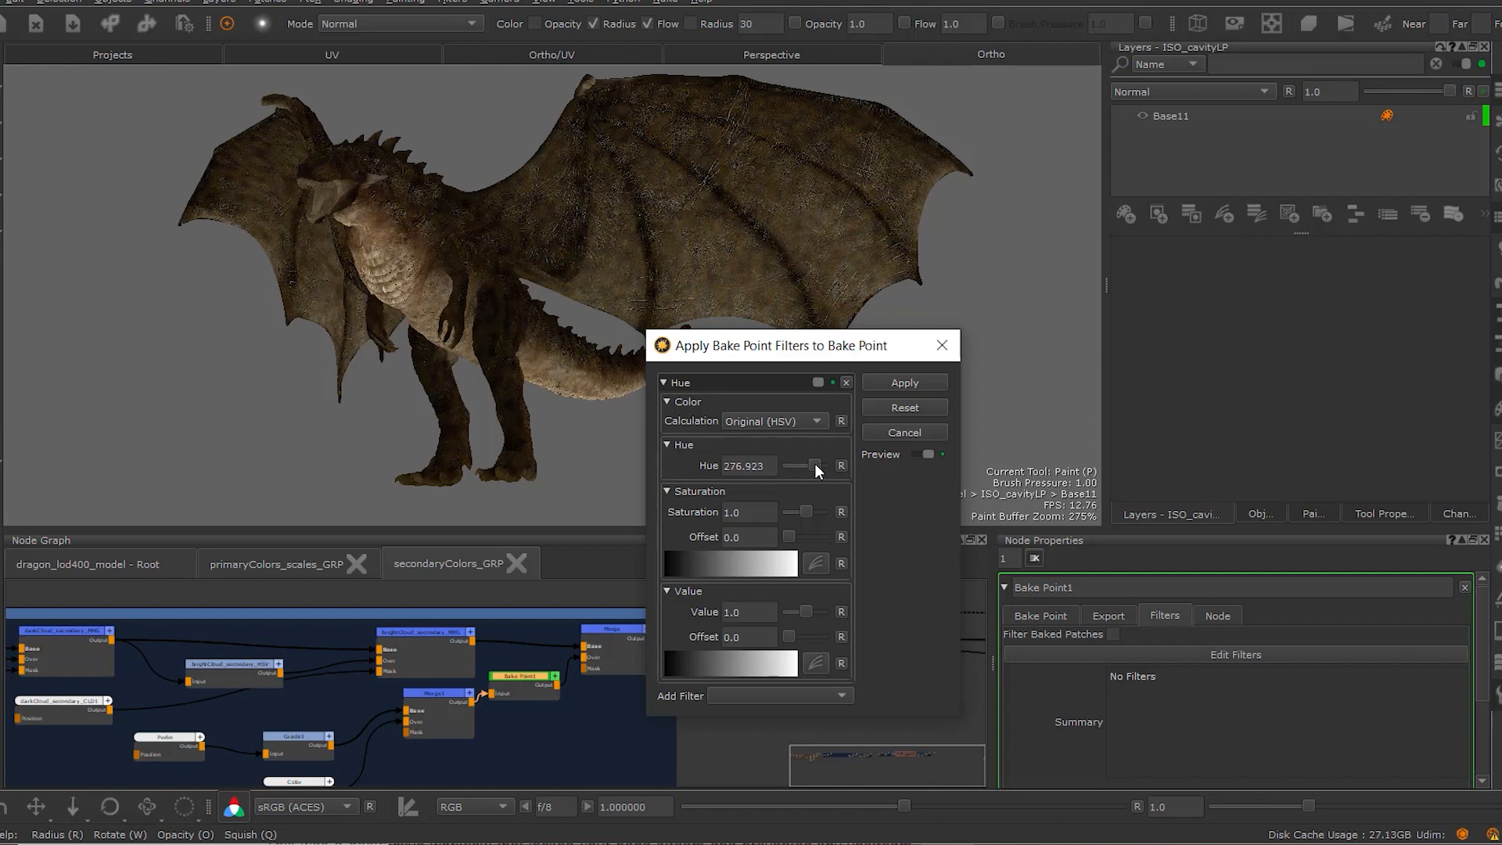
left_click(905, 382)
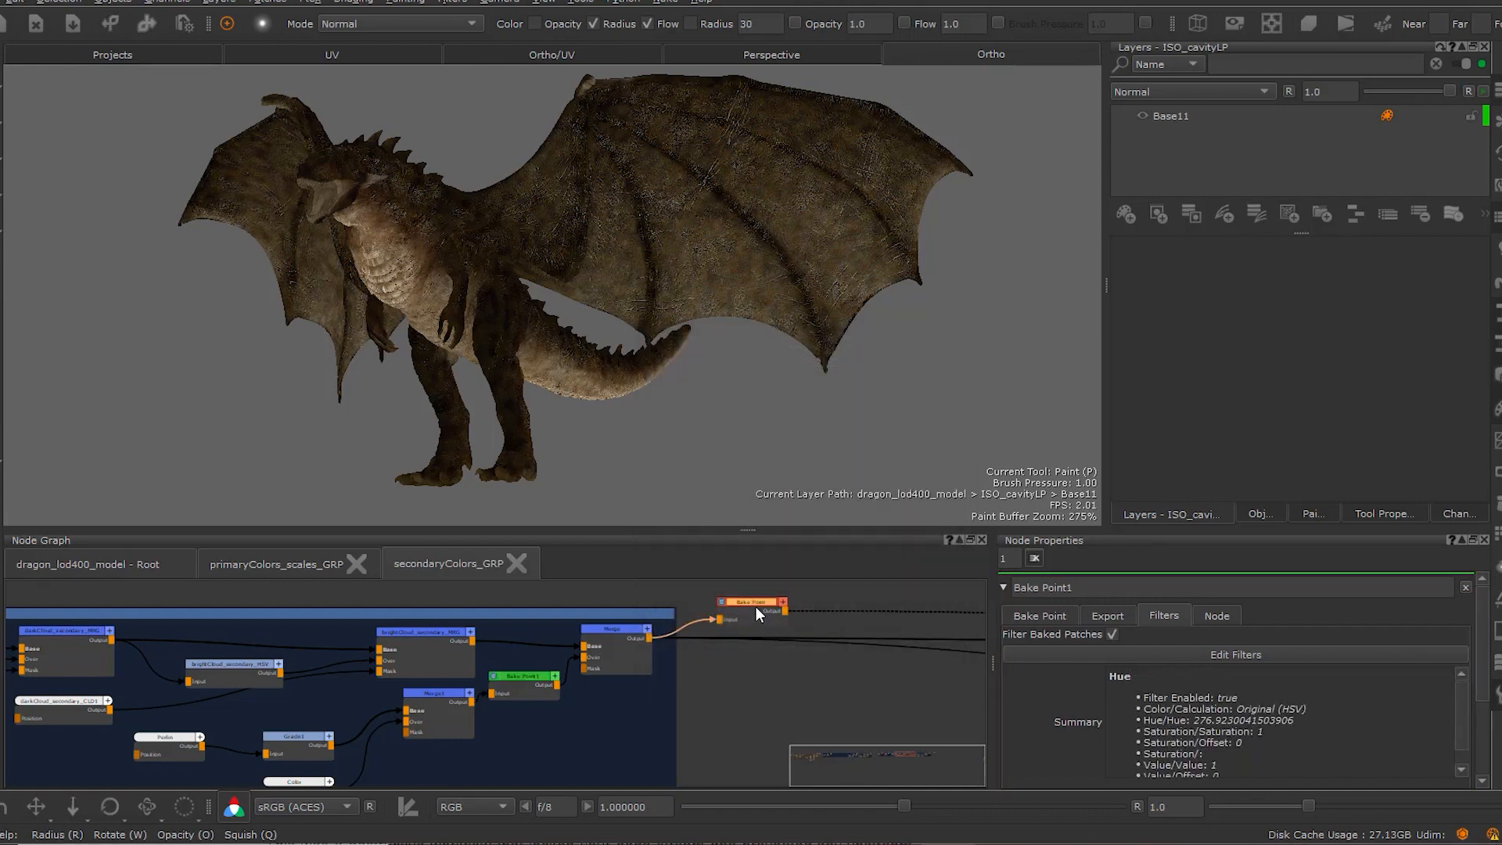
Rebake the downstream bake point after the Merge node and inspect the combined filter result on the dragon.
double_click(754, 606)
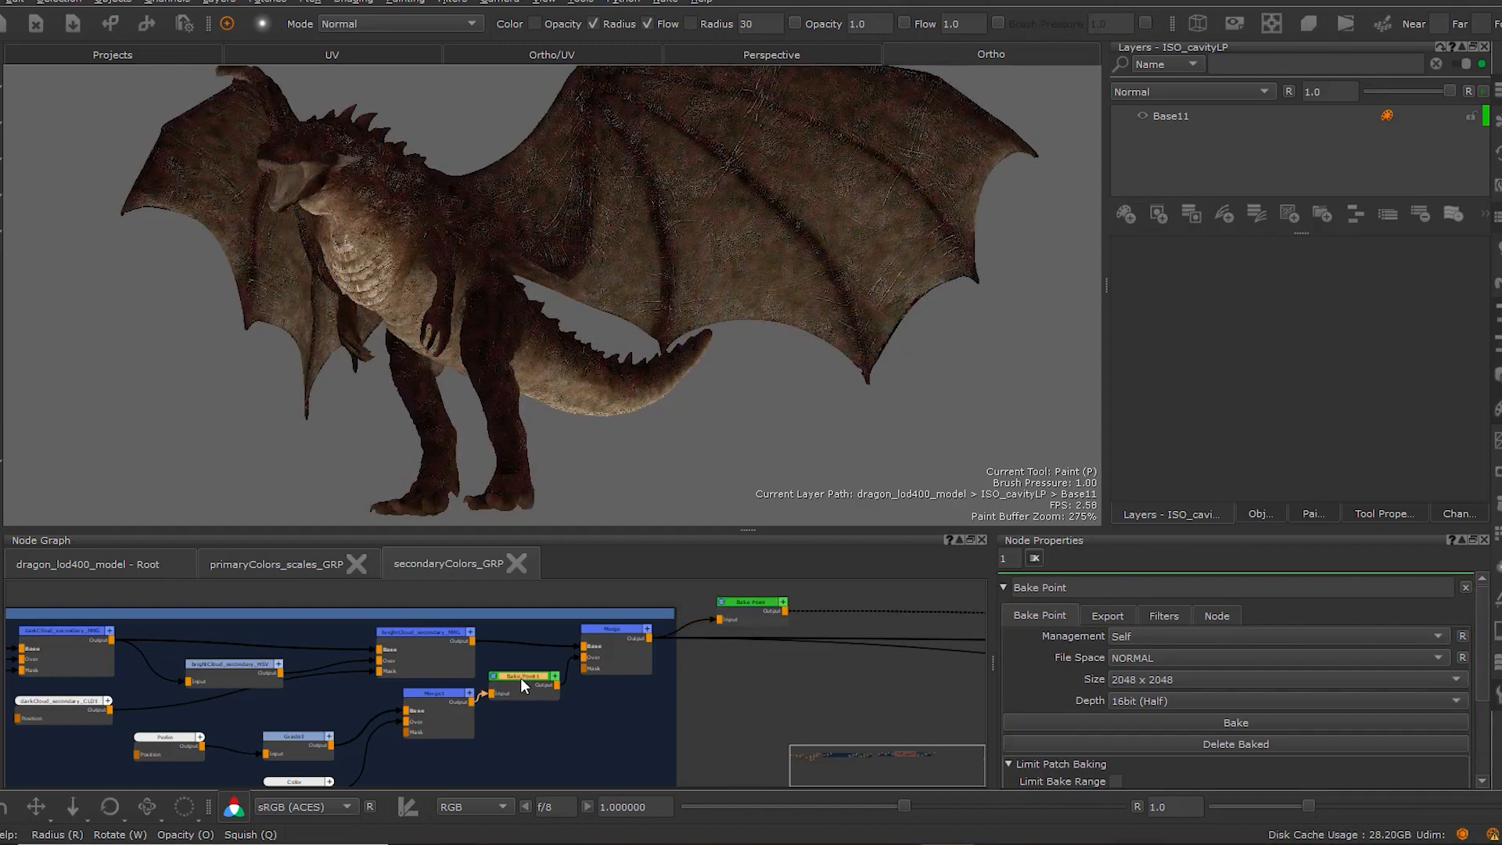
left_click(753, 603)
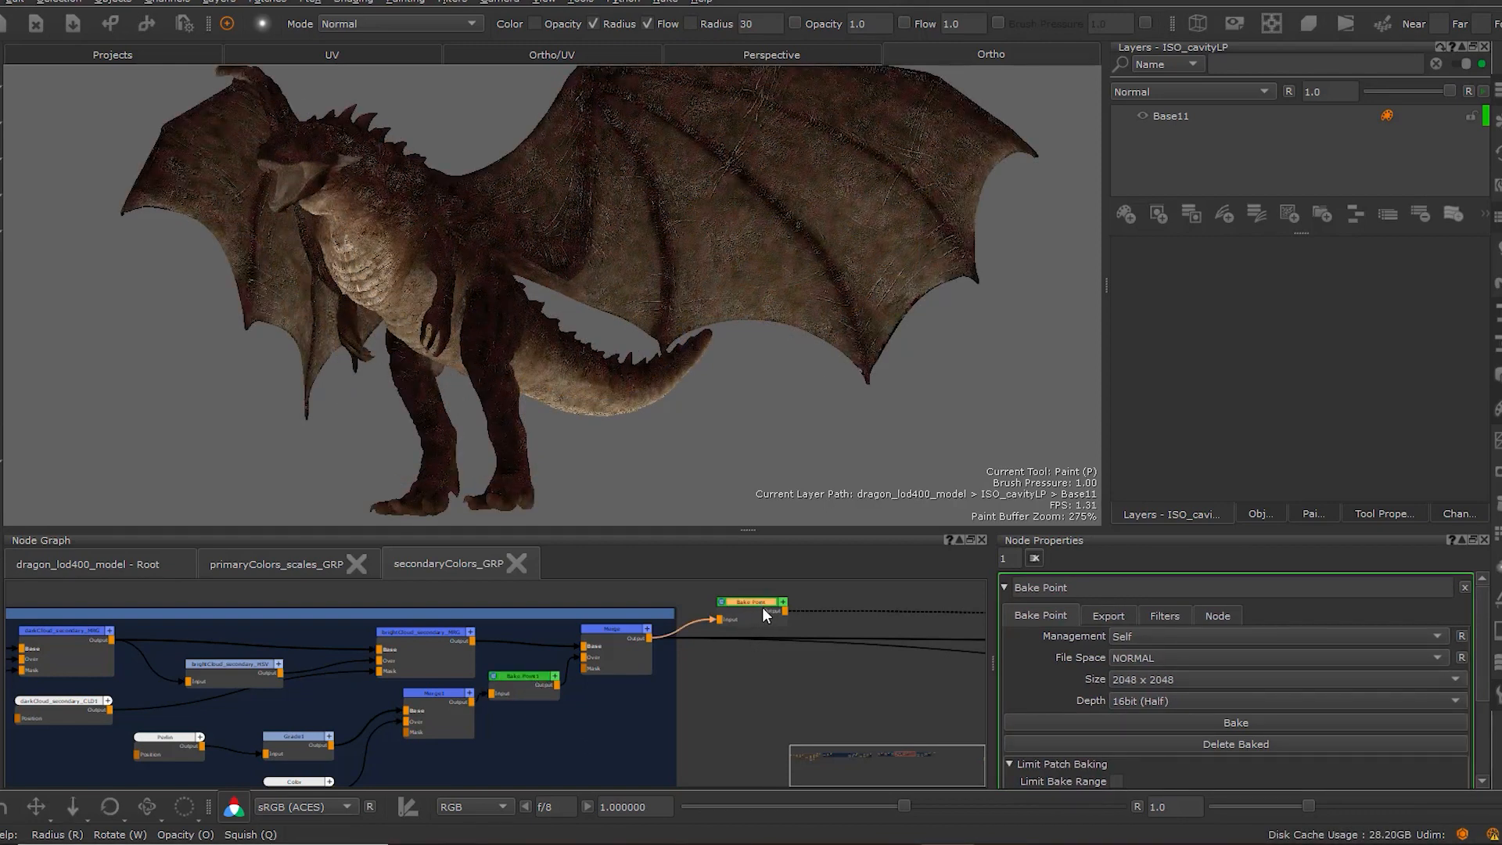
left_click_drag(553, 201, 278, 221, "alt")
scroll(778, 221, "up", 3)
scroll(459, 262, "down", 3)
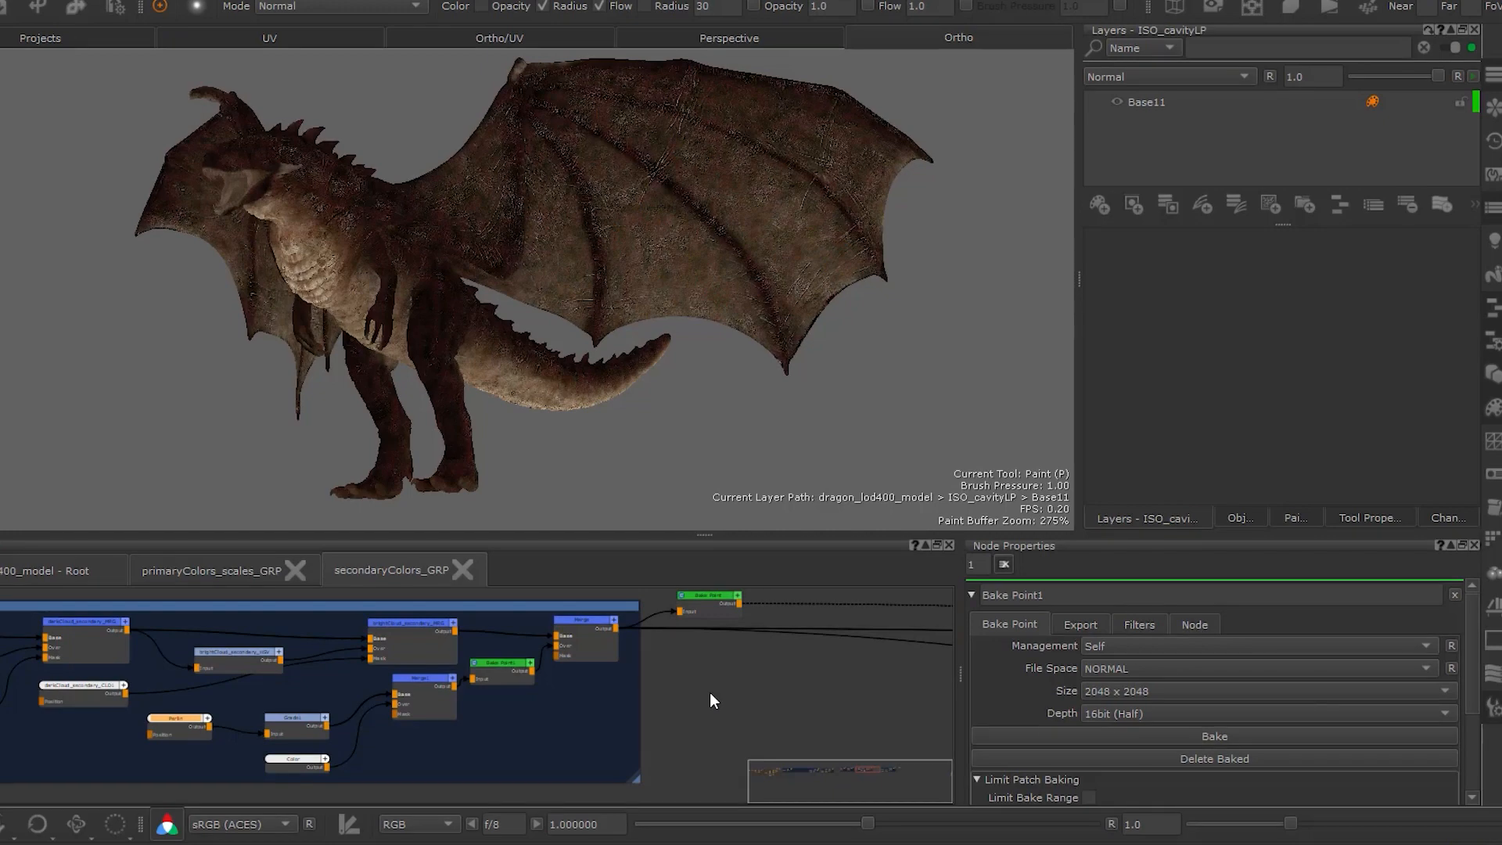
Display the Perlin node on the dragon and set its size to 0.612.
left_click(172, 721)
key("v")
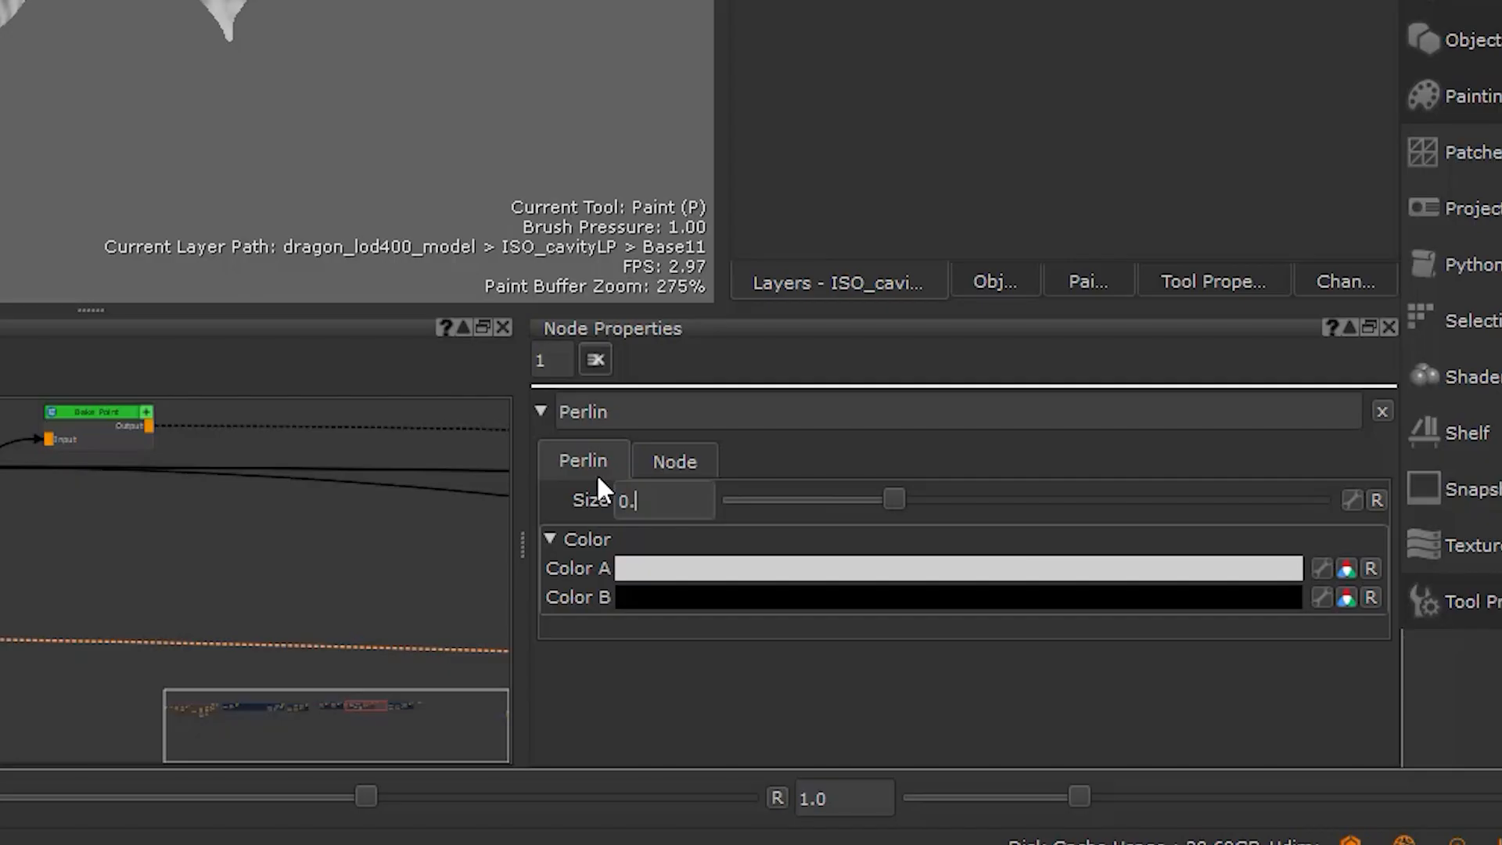
key("BackSpace")
type("612")
key("Return")
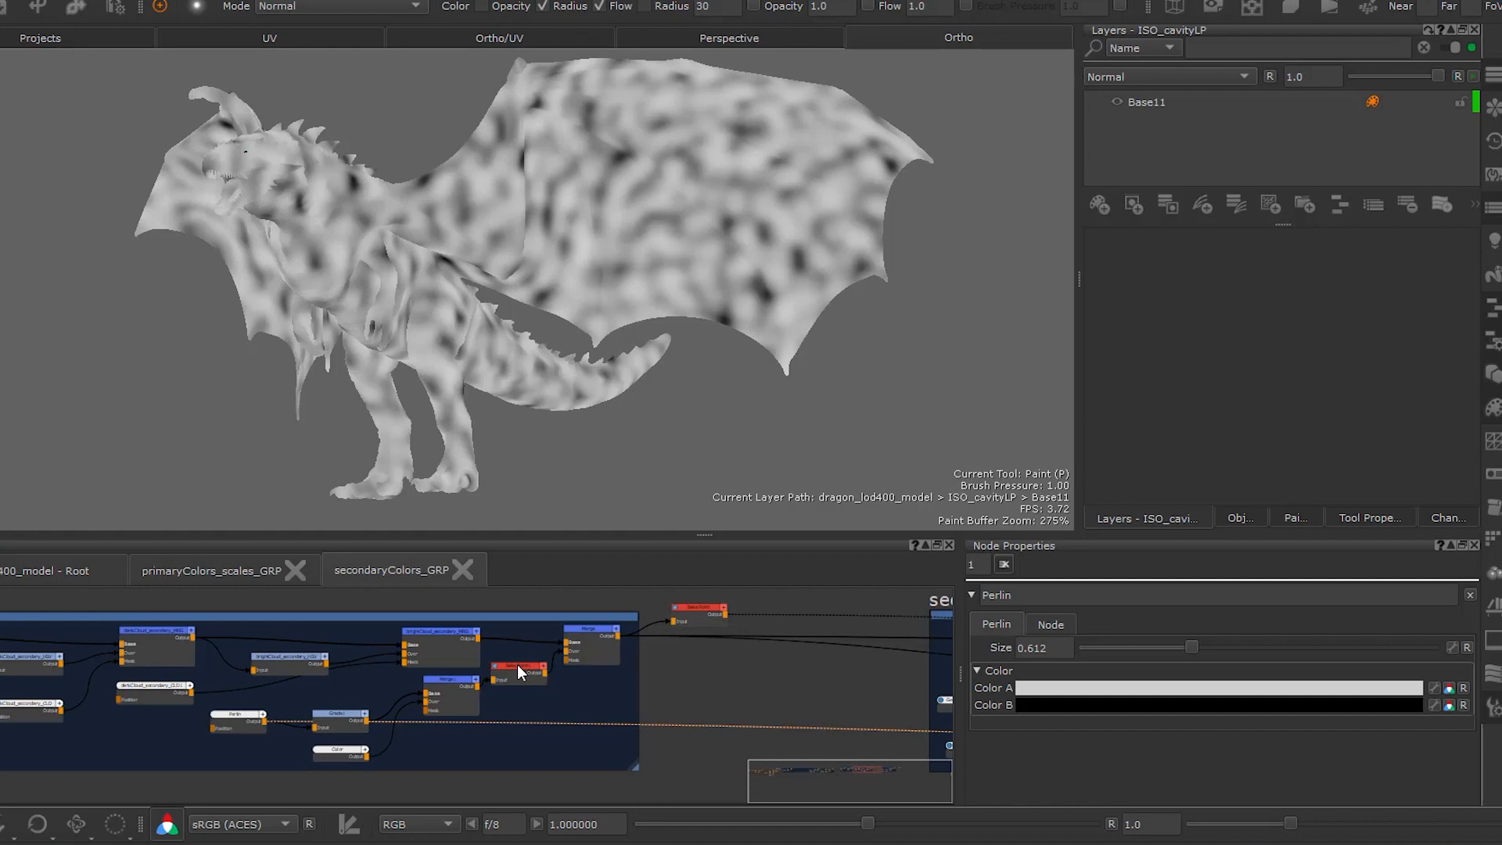
Update all bake points downstream of the Perlin node and inspect the result on the dragon.
left_click(518, 664)
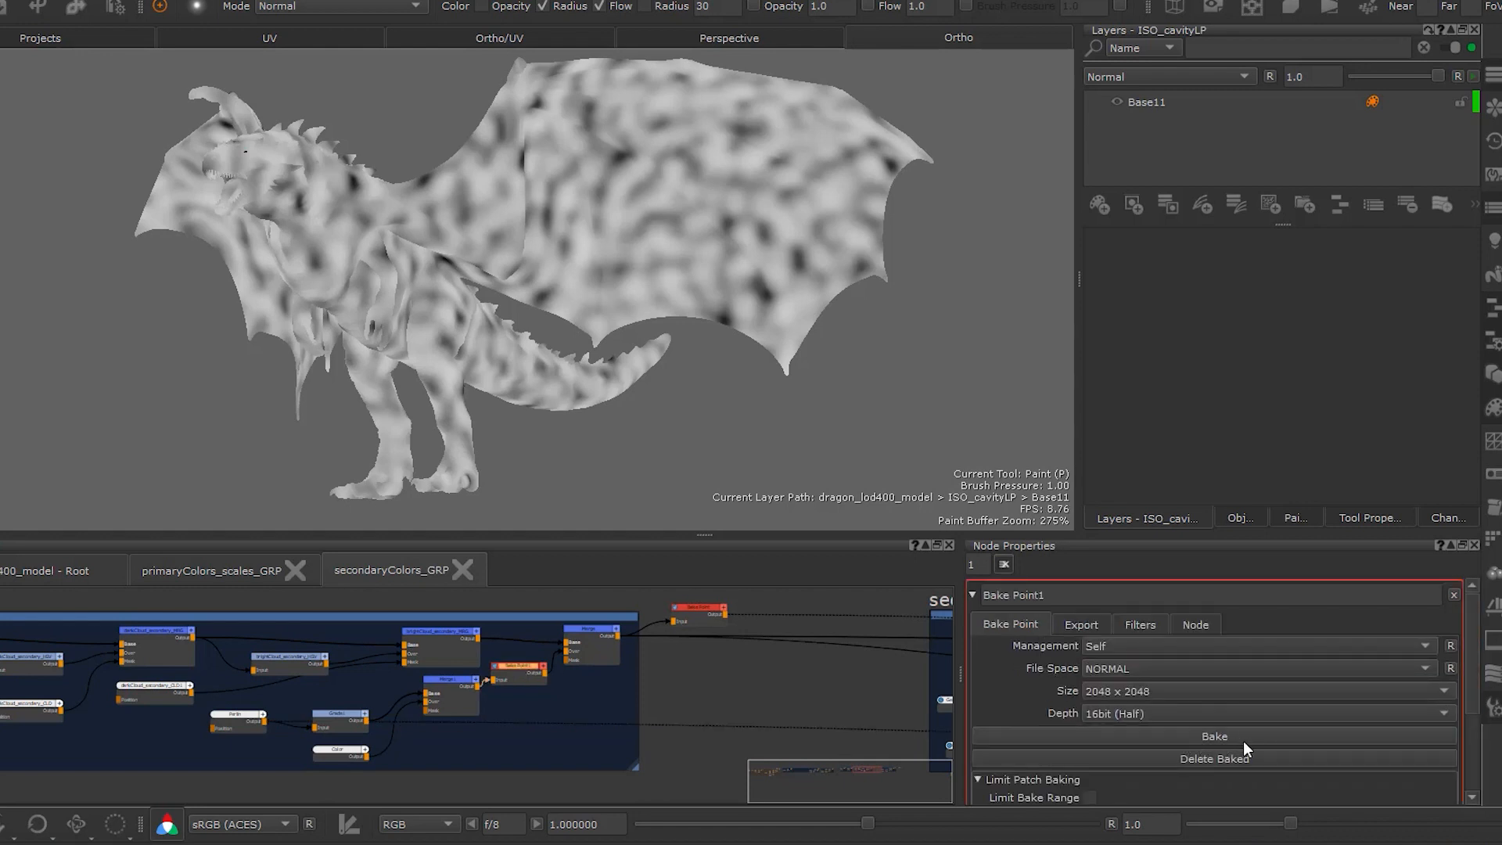
left_click(247, 716)
right_click(247, 714)
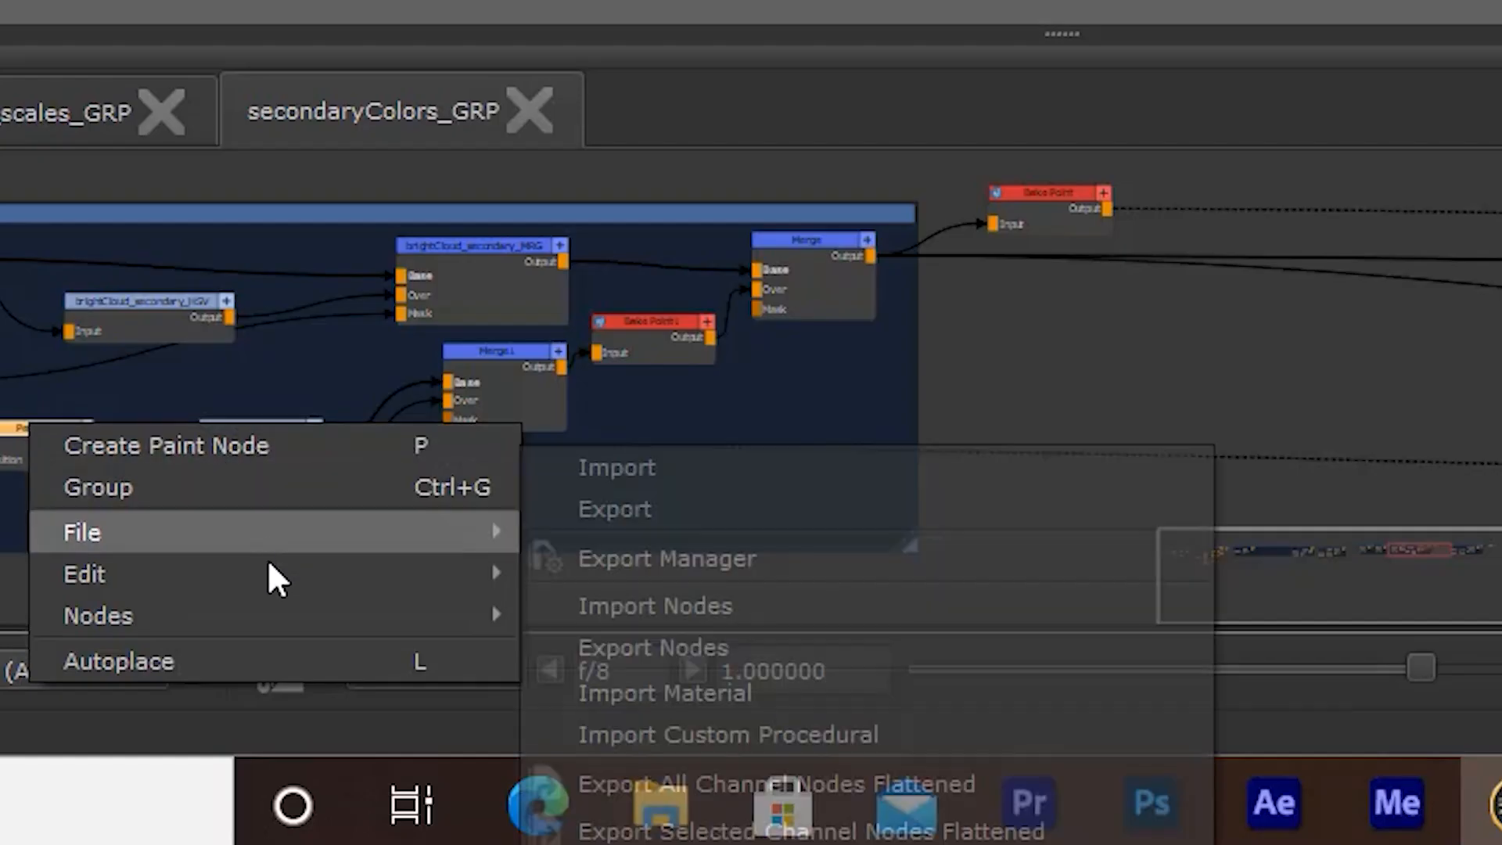
mouse_move(379, 790)
mouse_move(581, 679)
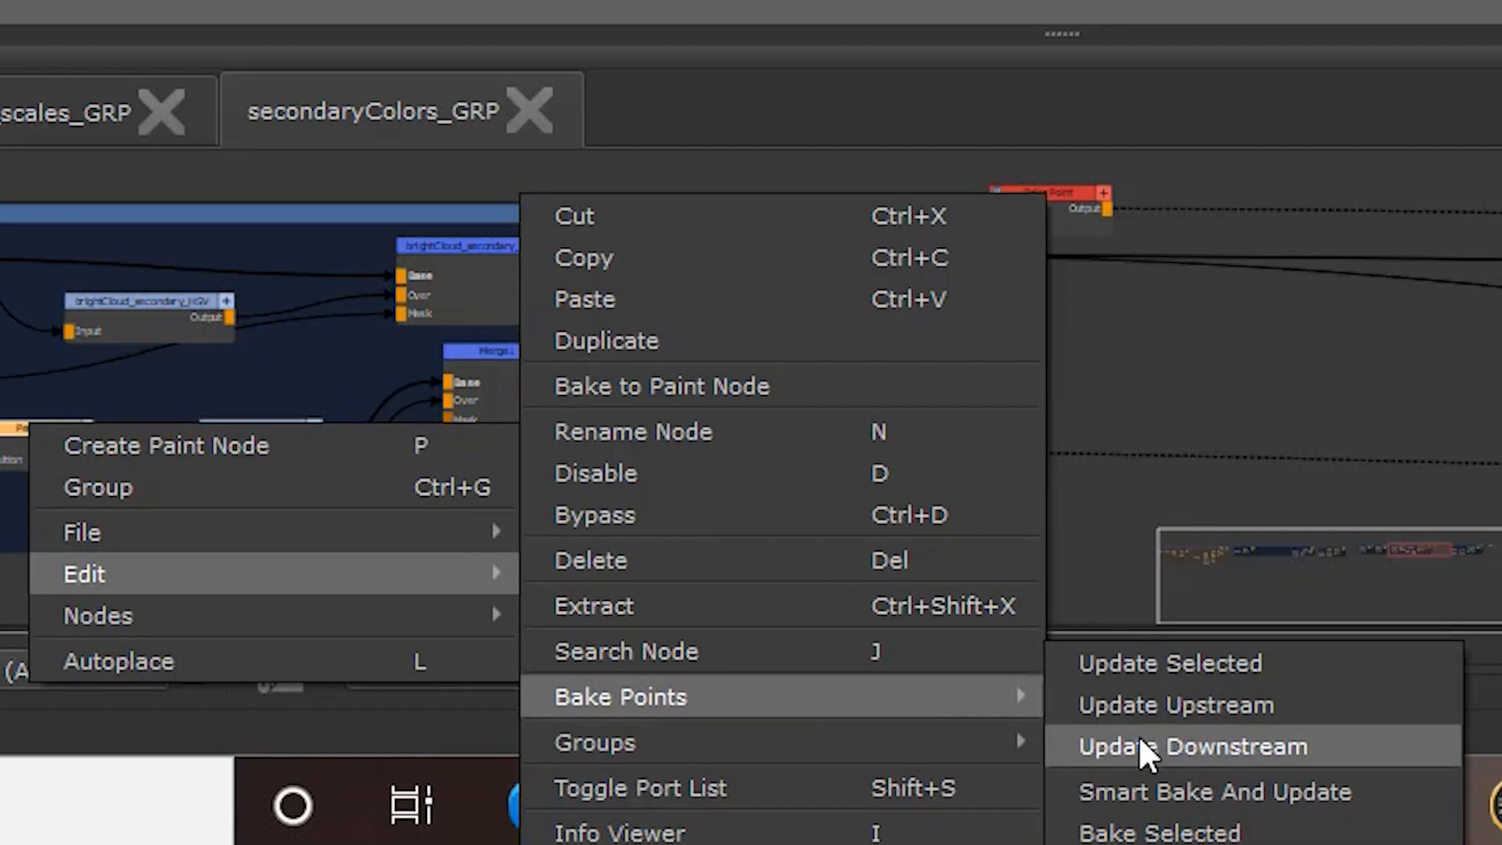
left_click(1110, 738)
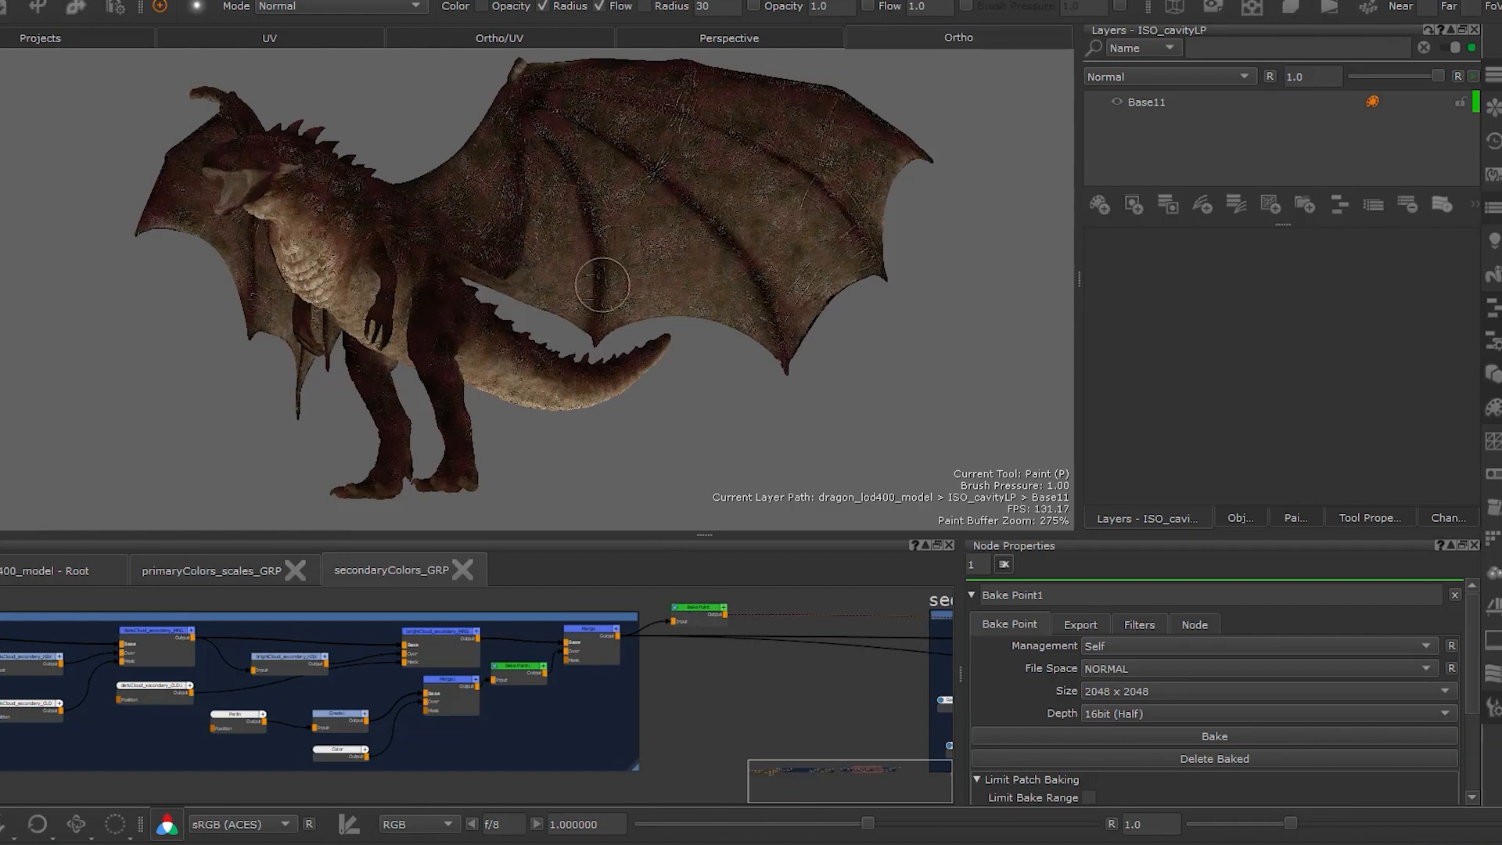
mouse_move(453, 285)
left_mouse_down("alt")
mouse_move(517, 307)
mouse_move(727, 305)
mouse_move(537, 325)
mouse_move(396, 312)
mouse_move(532, 267)
mouse_move(721, 265)
mouse_move(782, 329)
left_mouse_up("alt")
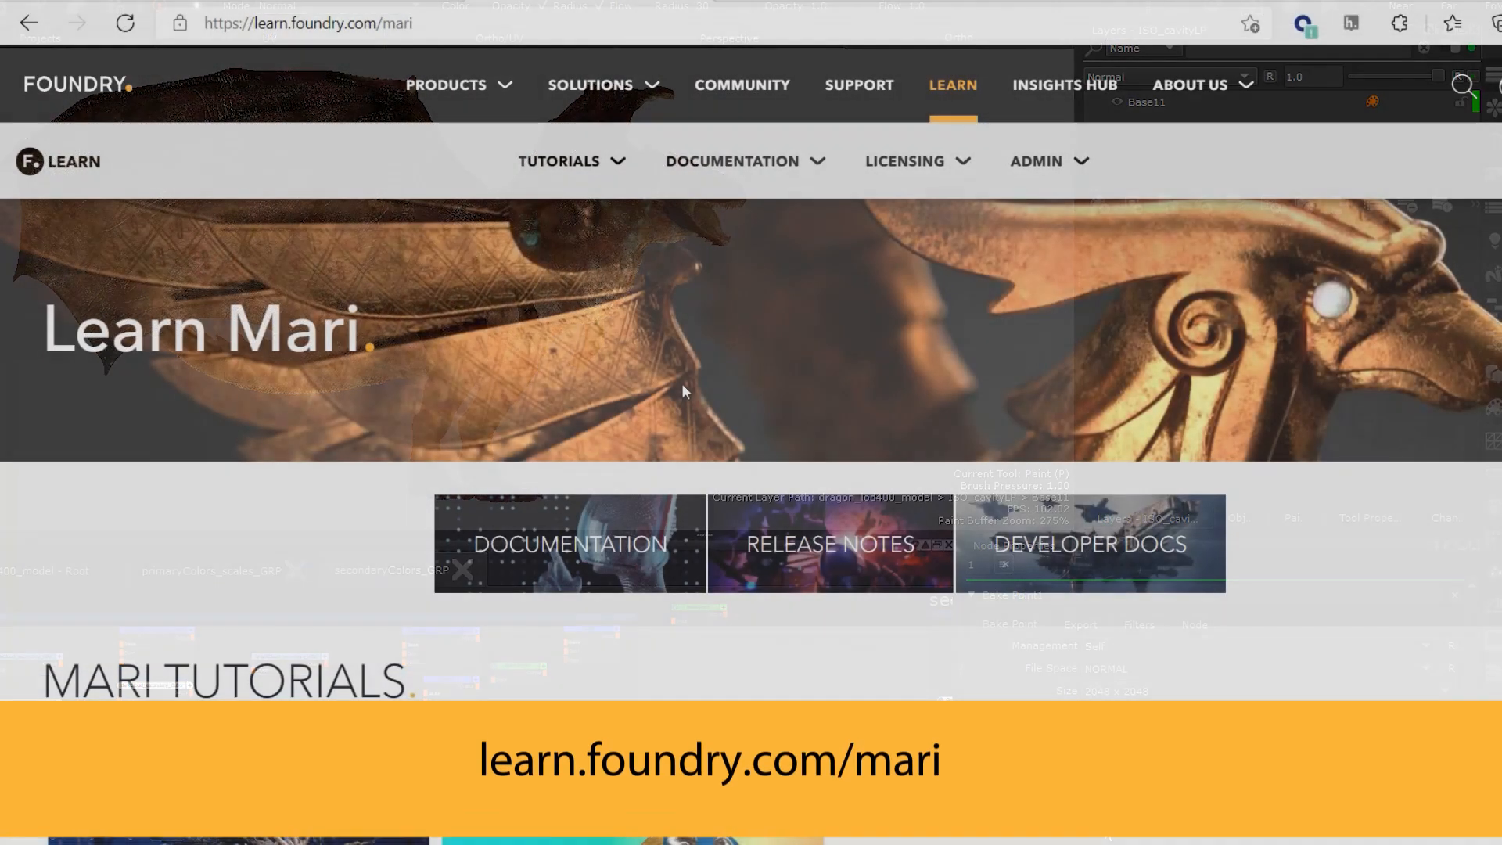
Look through the Mari tutorials on the learn.foundry.com/mari page in the web browser, down to the Release Highlights section.
scroll(682, 383, "down", 6)
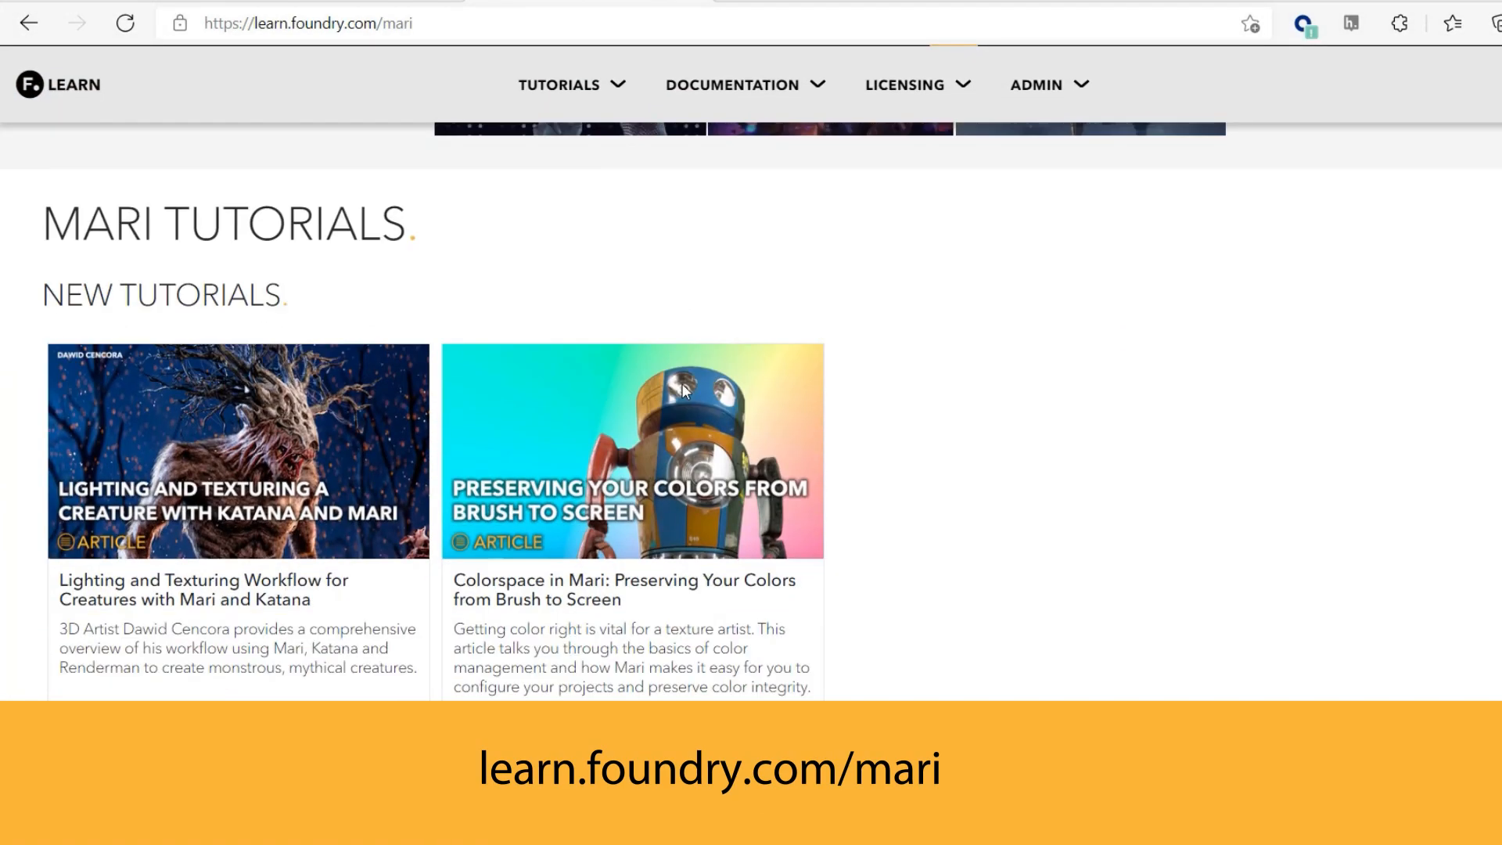
scroll(685, 392, "down", 8)
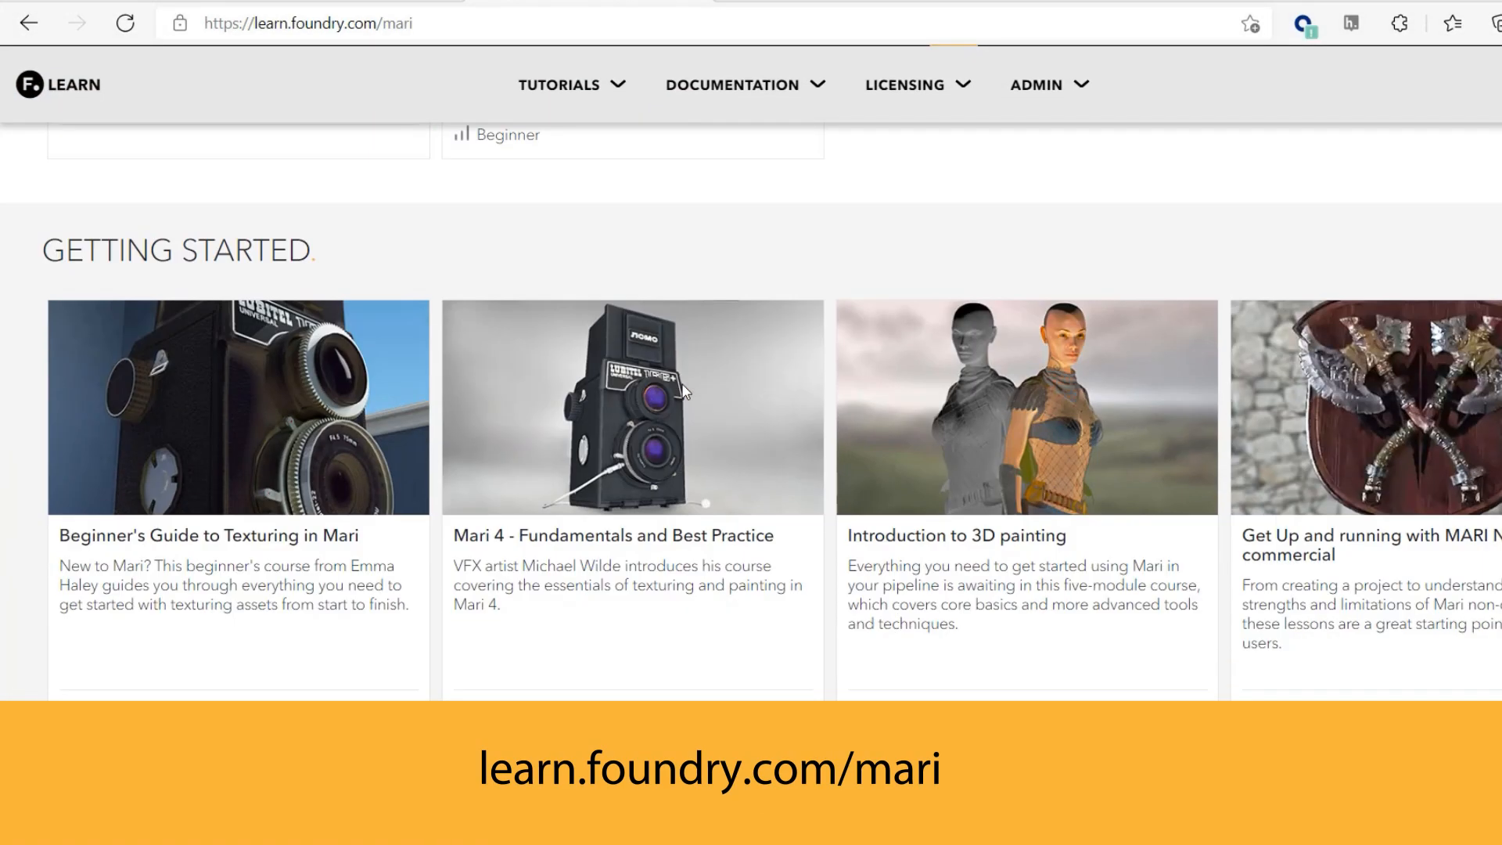
scroll(685, 391, "down", 10)
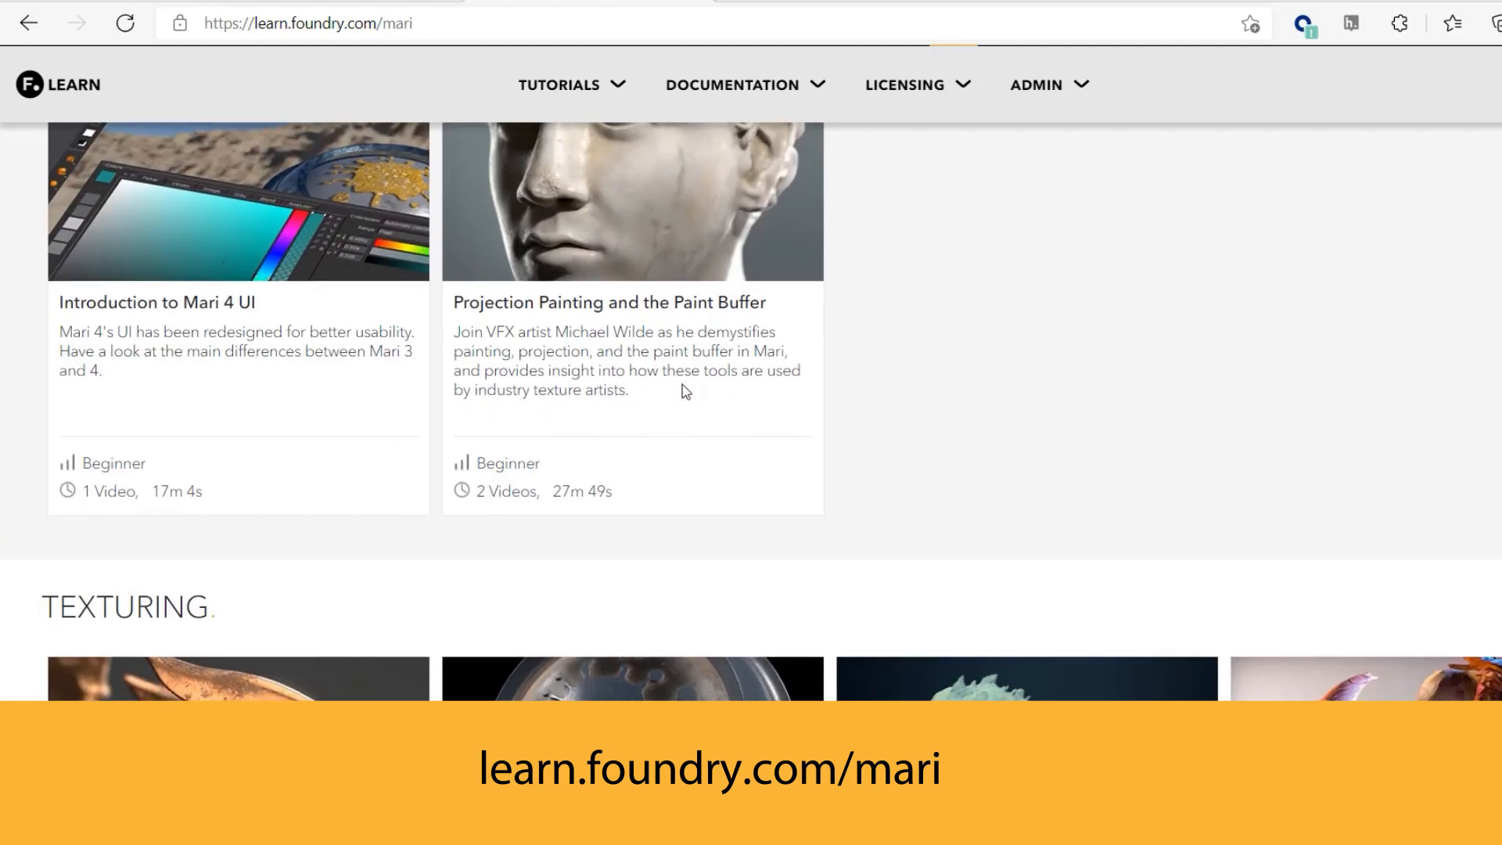
scroll(682, 389, "down", 6)
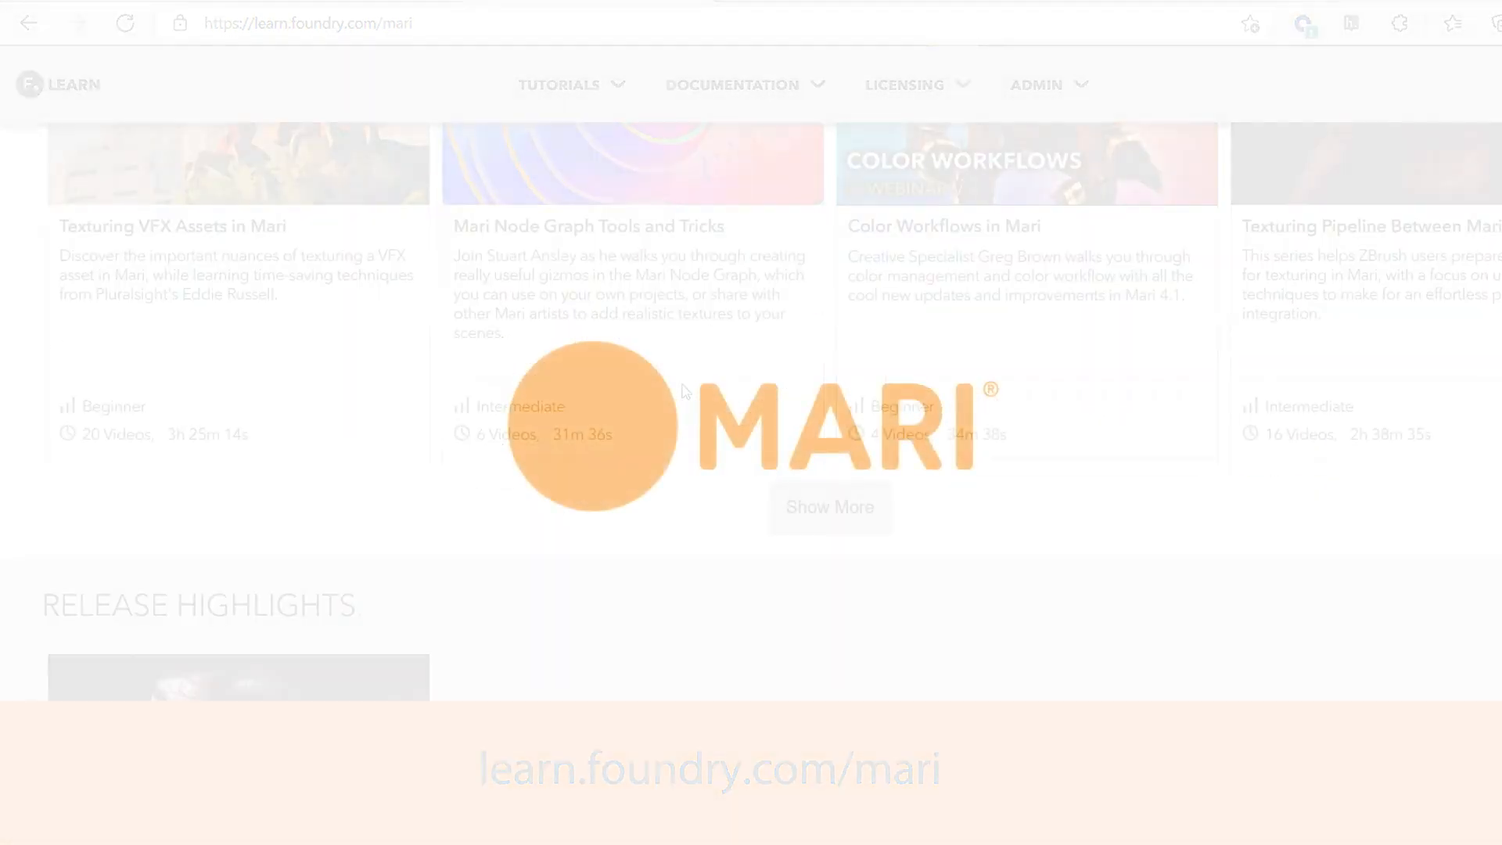